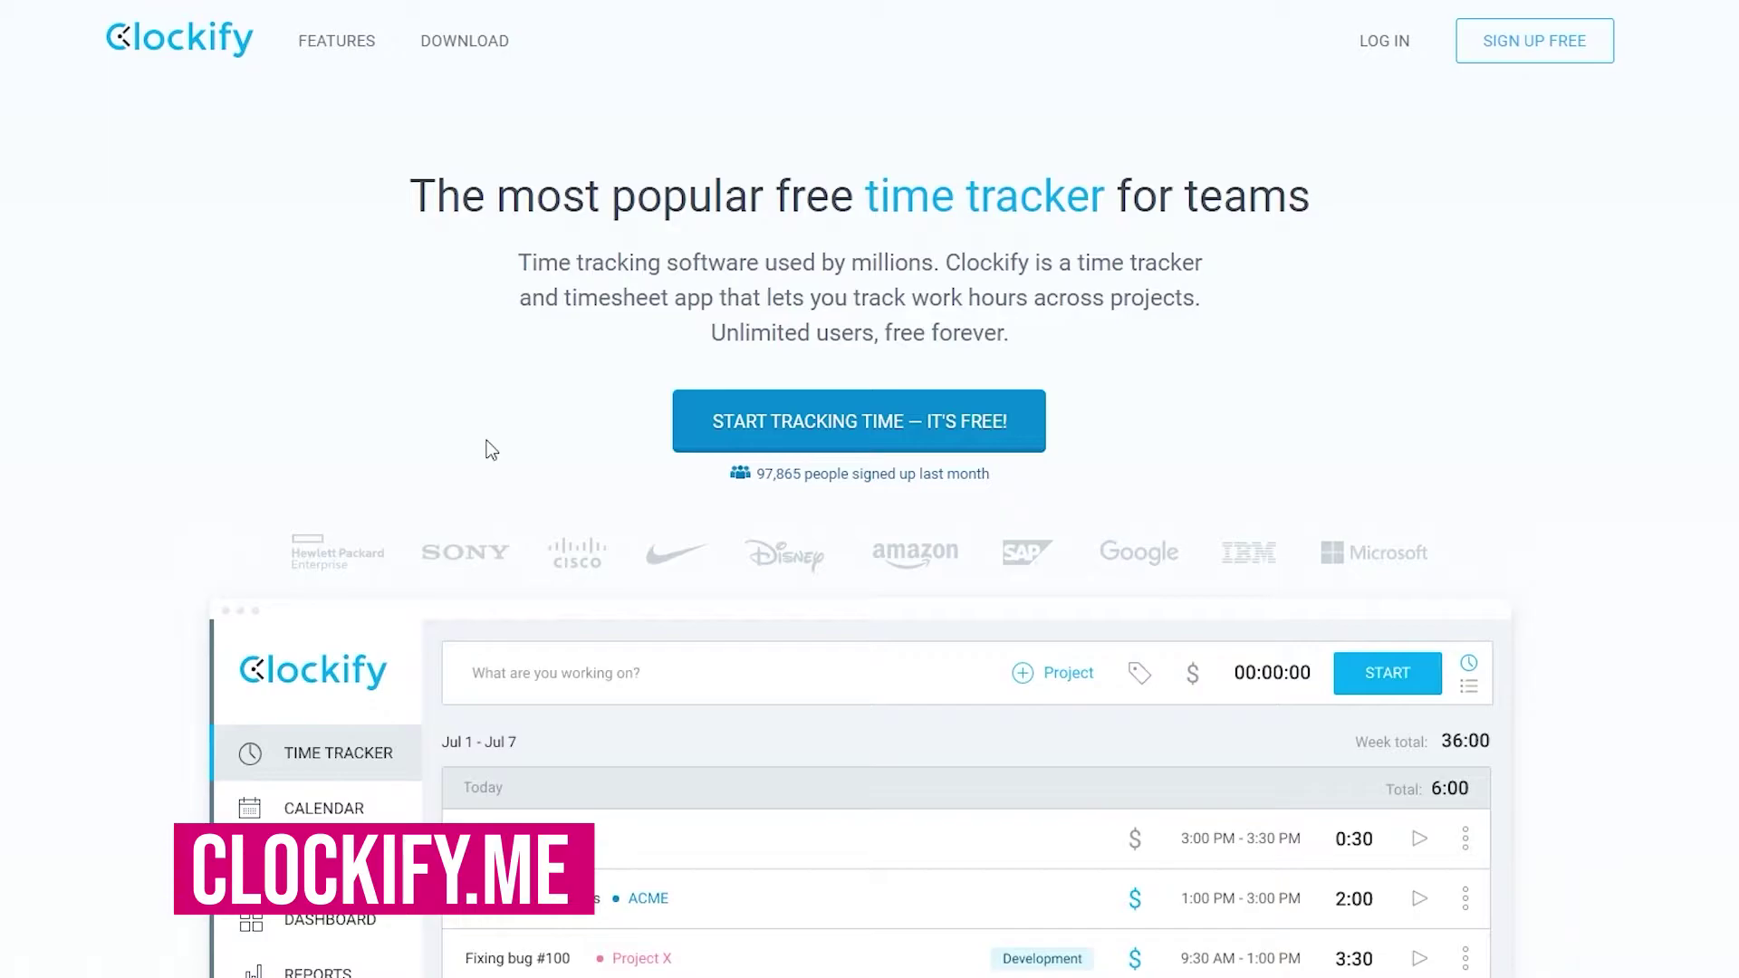
# - Browse the Clockify homepage, then begin signing up for a free account
pyautogui.scroll(-3, 502, 454)
pyautogui.scroll(-3, 501, 455)
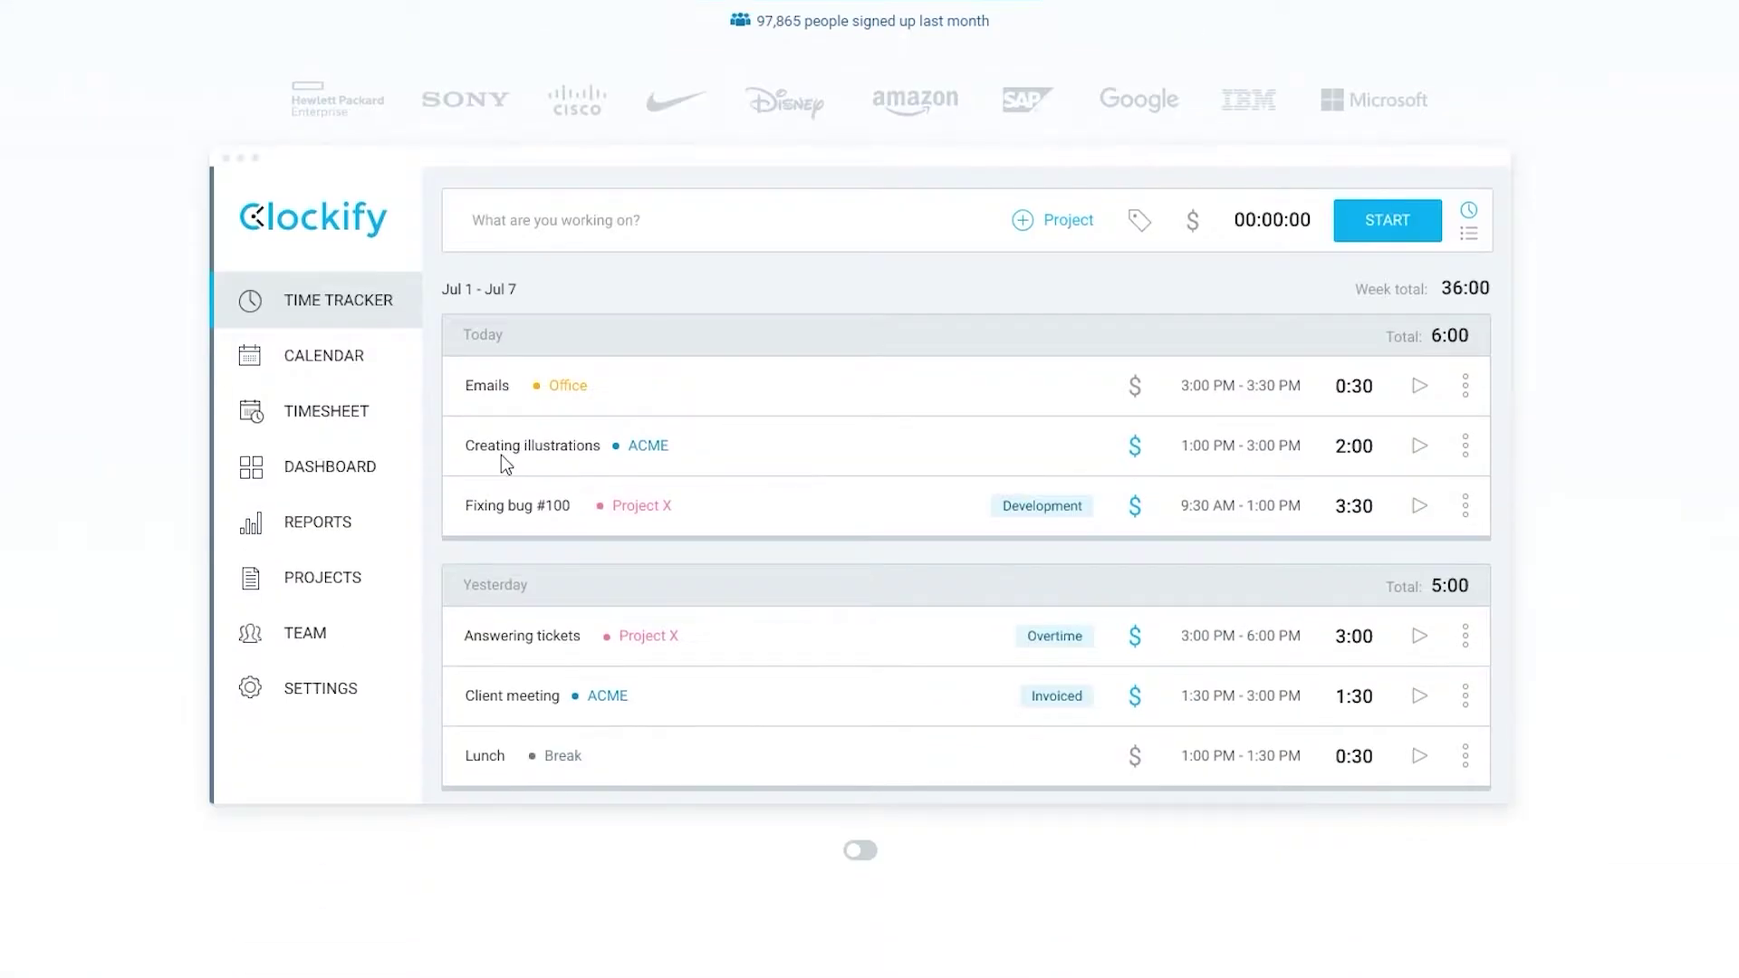
pyautogui.scroll(6, 501, 454)
pyautogui.scroll(-6, 487, 447)
pyautogui.scroll(6, 487, 462)
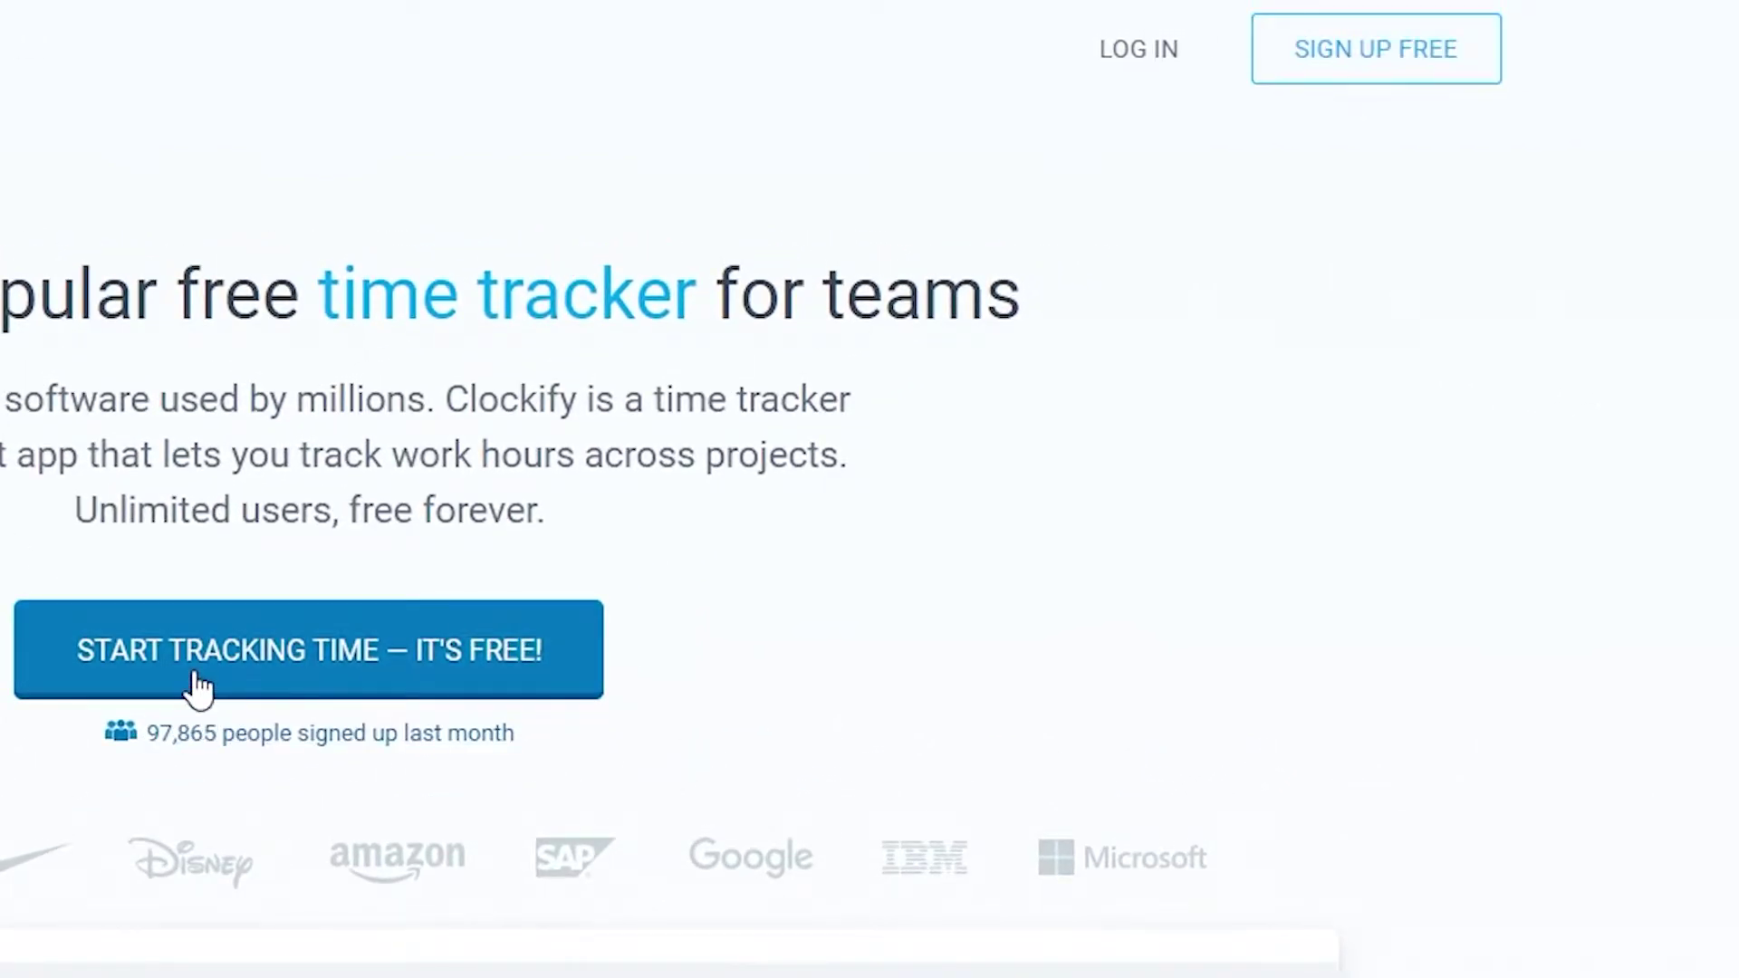
pyautogui.click(1367, 50)
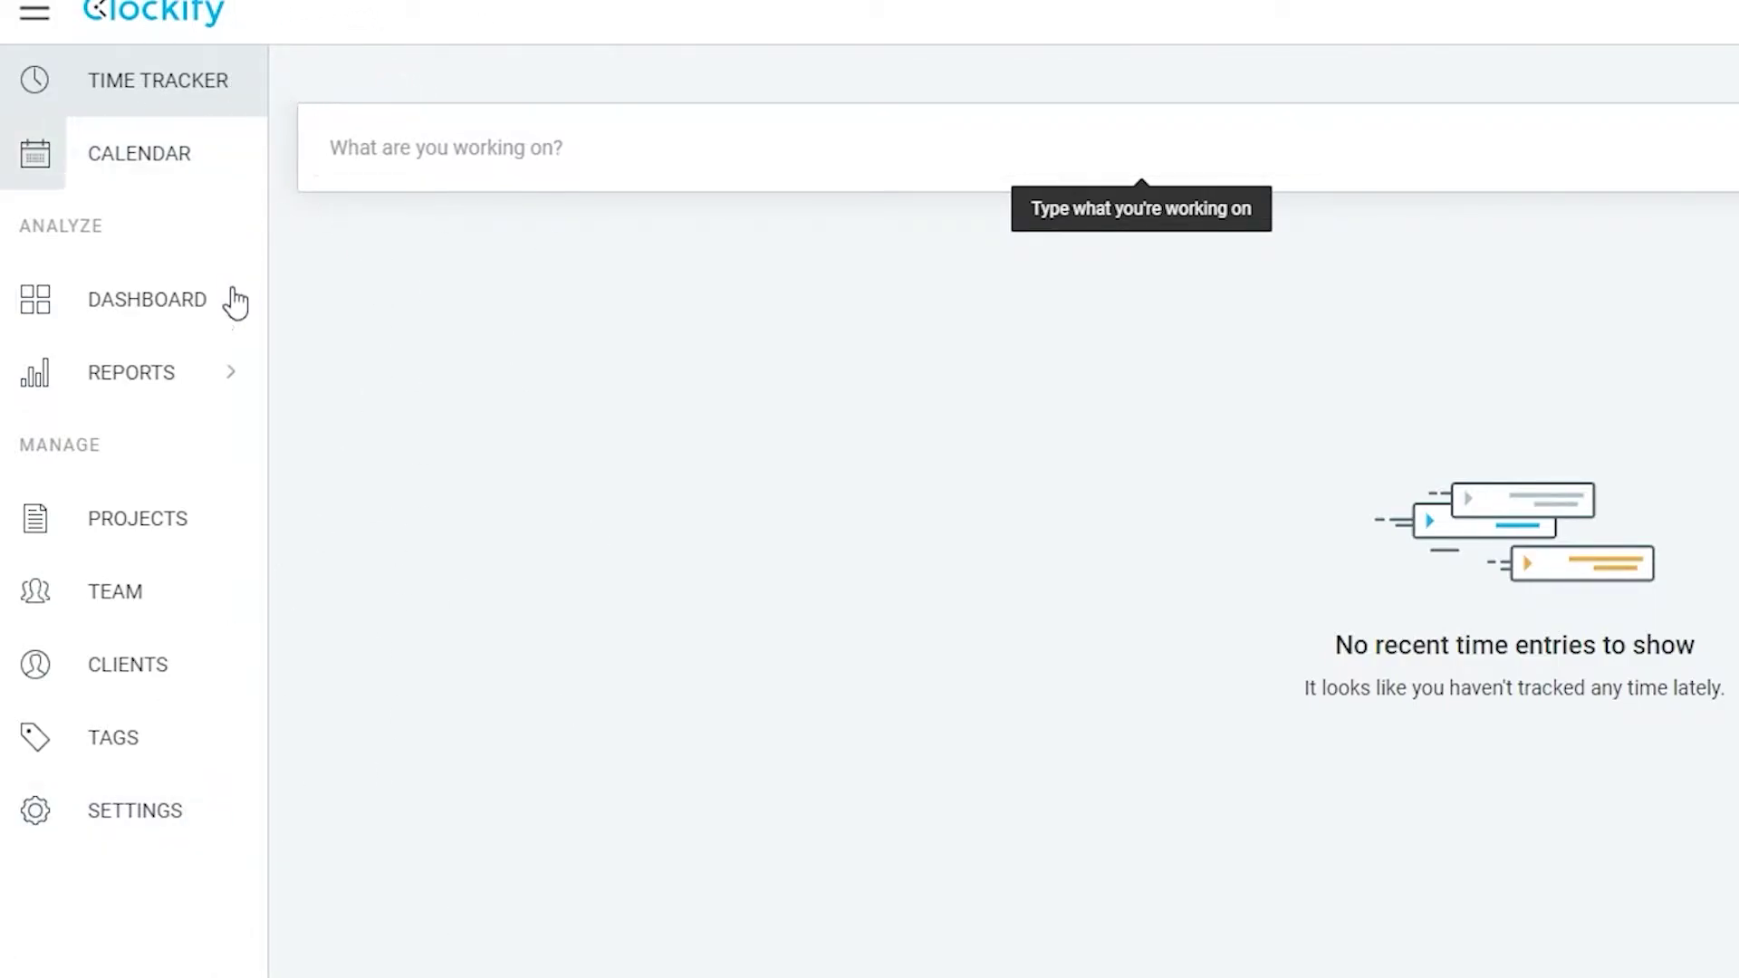
# - View the calendar week, then the dashboard at 00:00:00 total, and reveal the Reports submenu
pyautogui.click(155, 176)
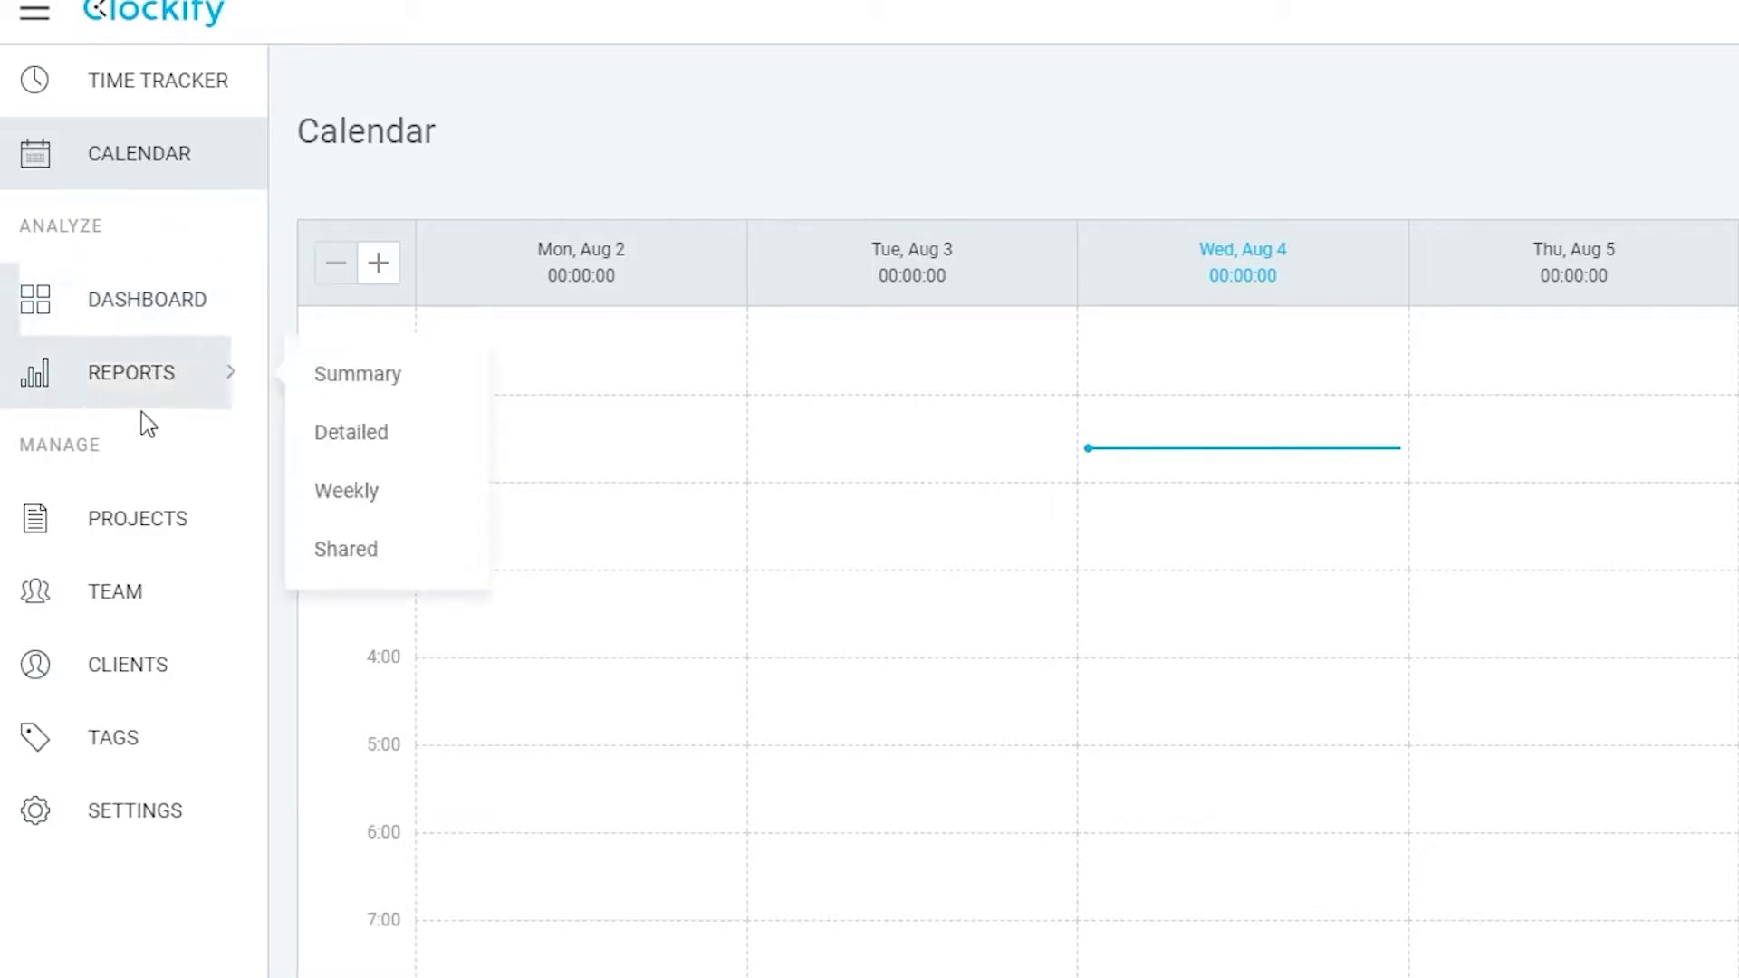
pyautogui.click(143, 319)
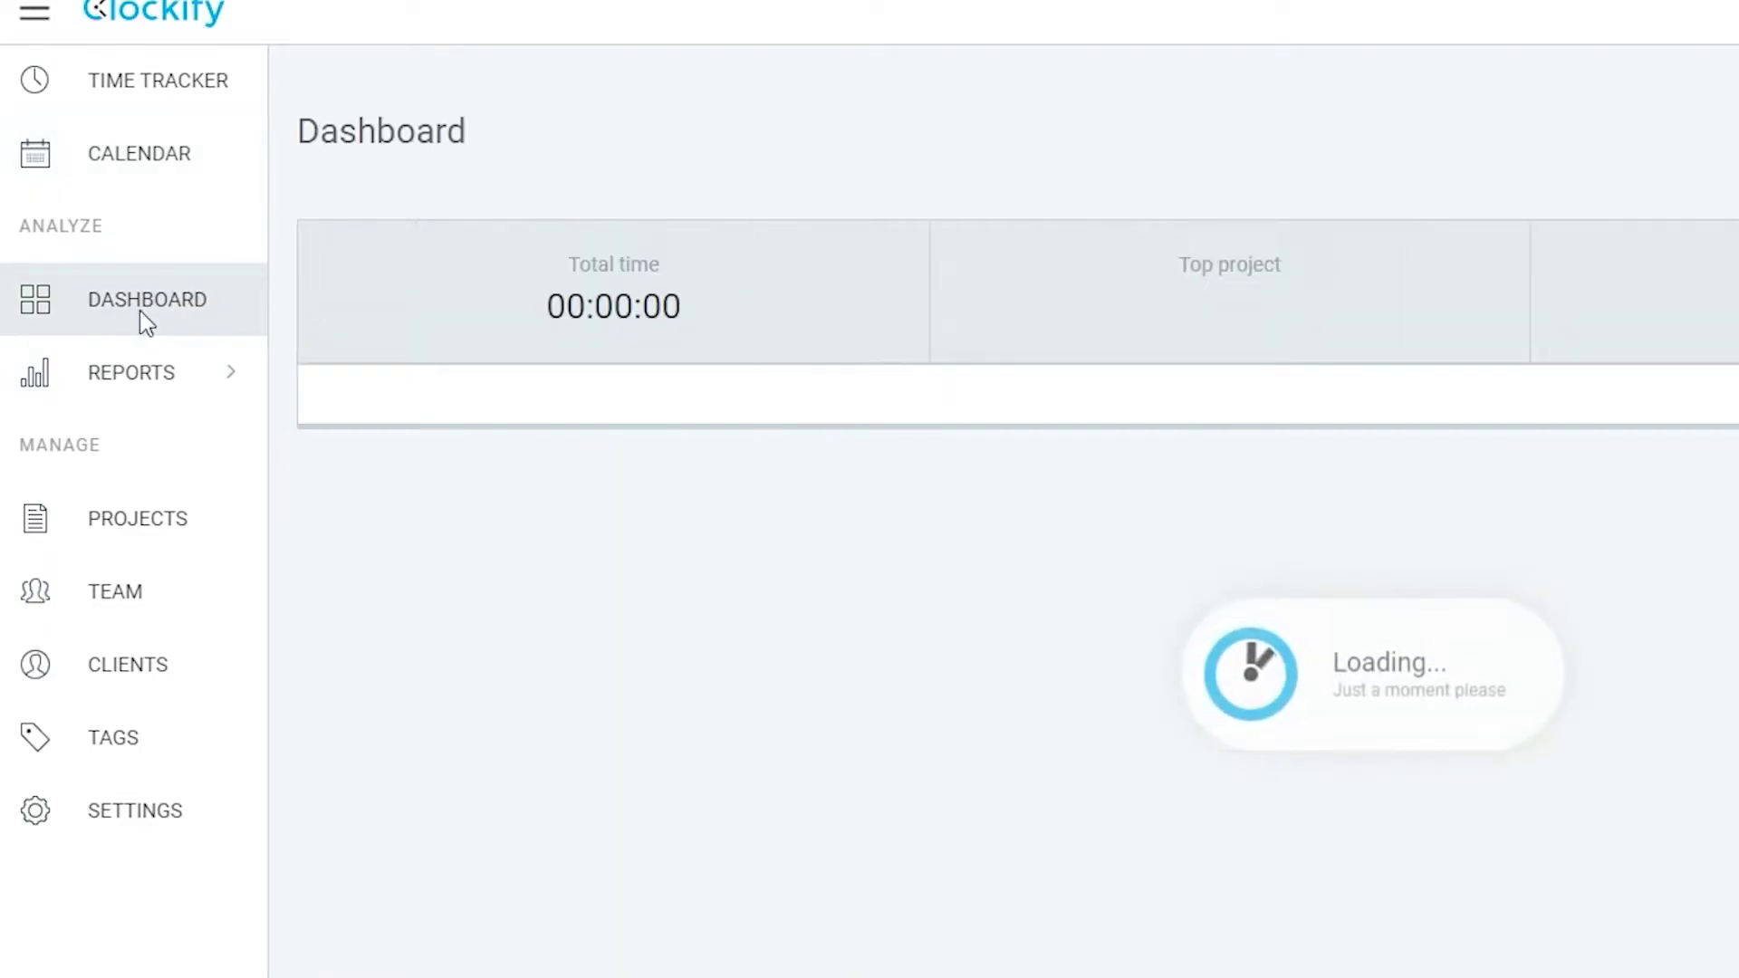
pyautogui.scroll(-1, 1219, 602)
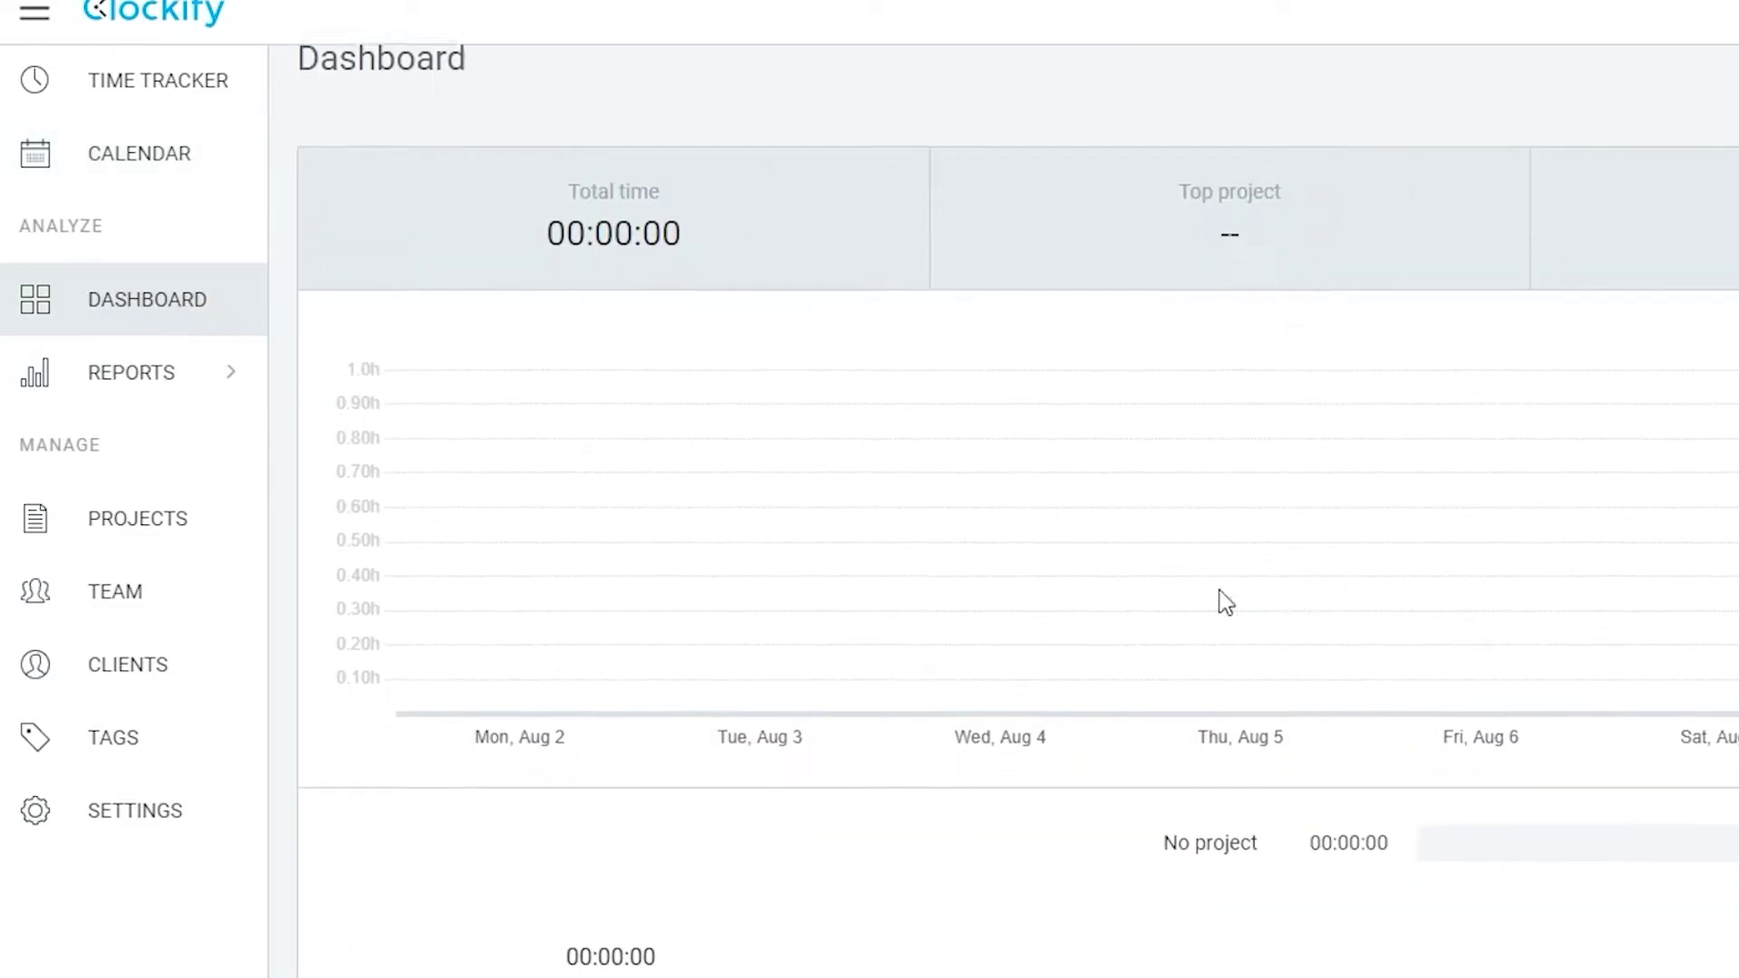
pyautogui.scroll(1, 1219, 601)
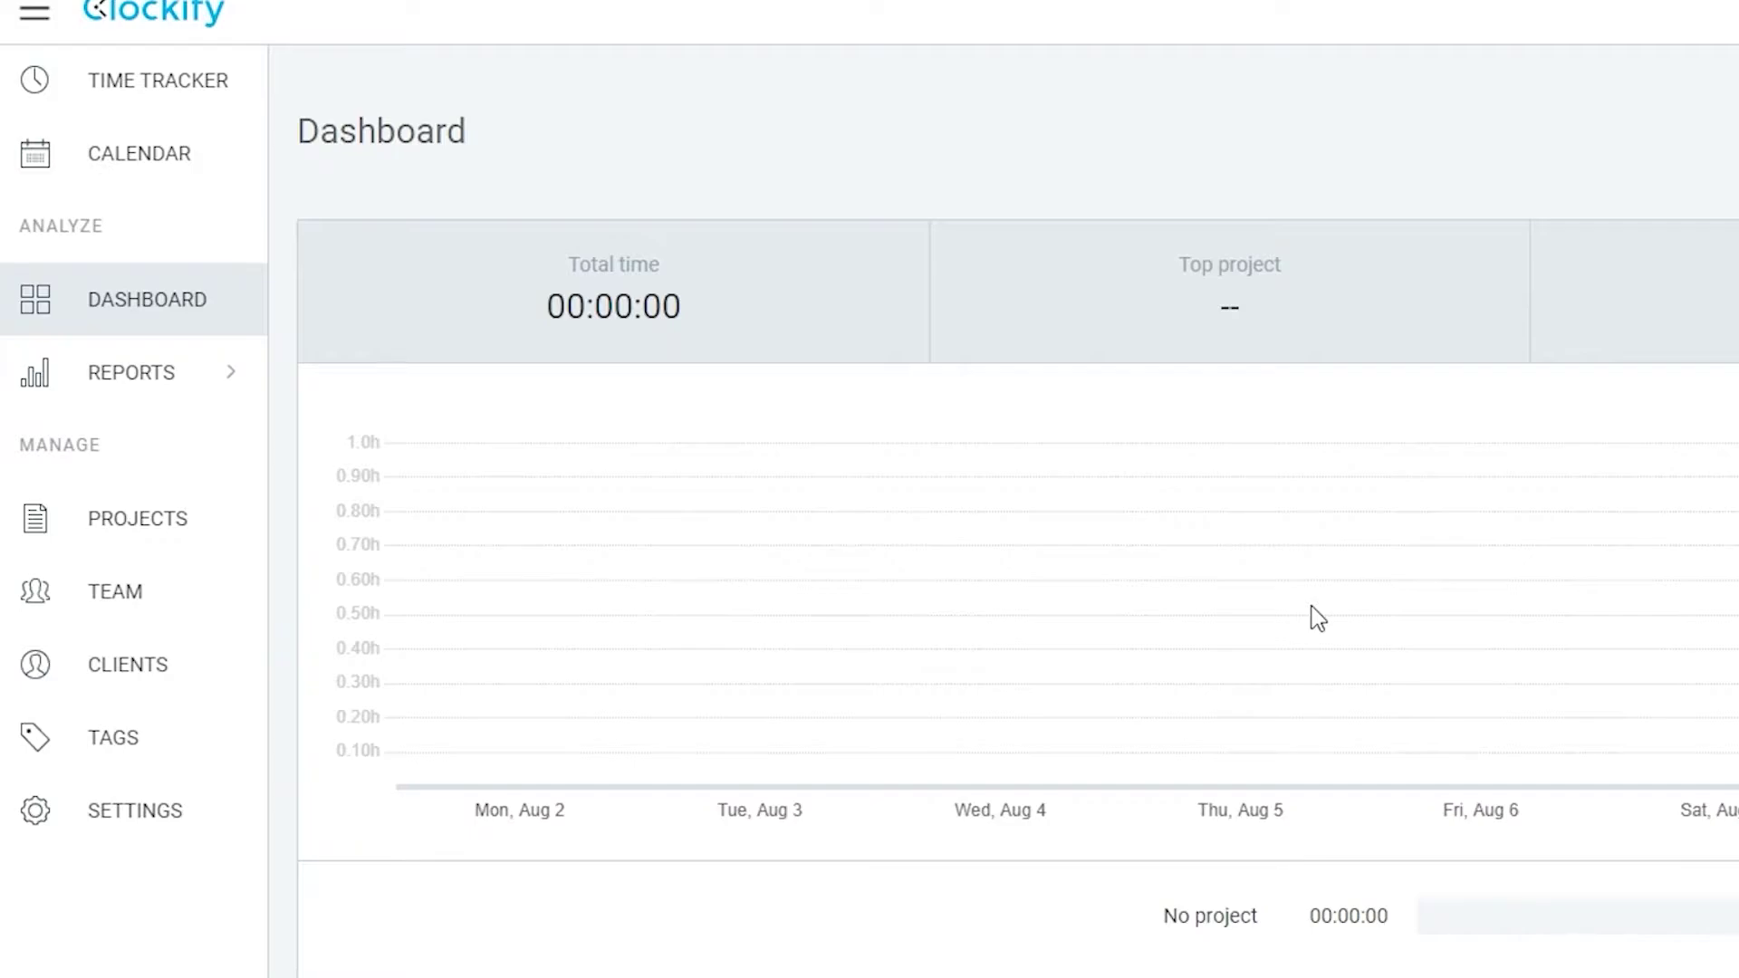
pyautogui.moveTo(108, 386)
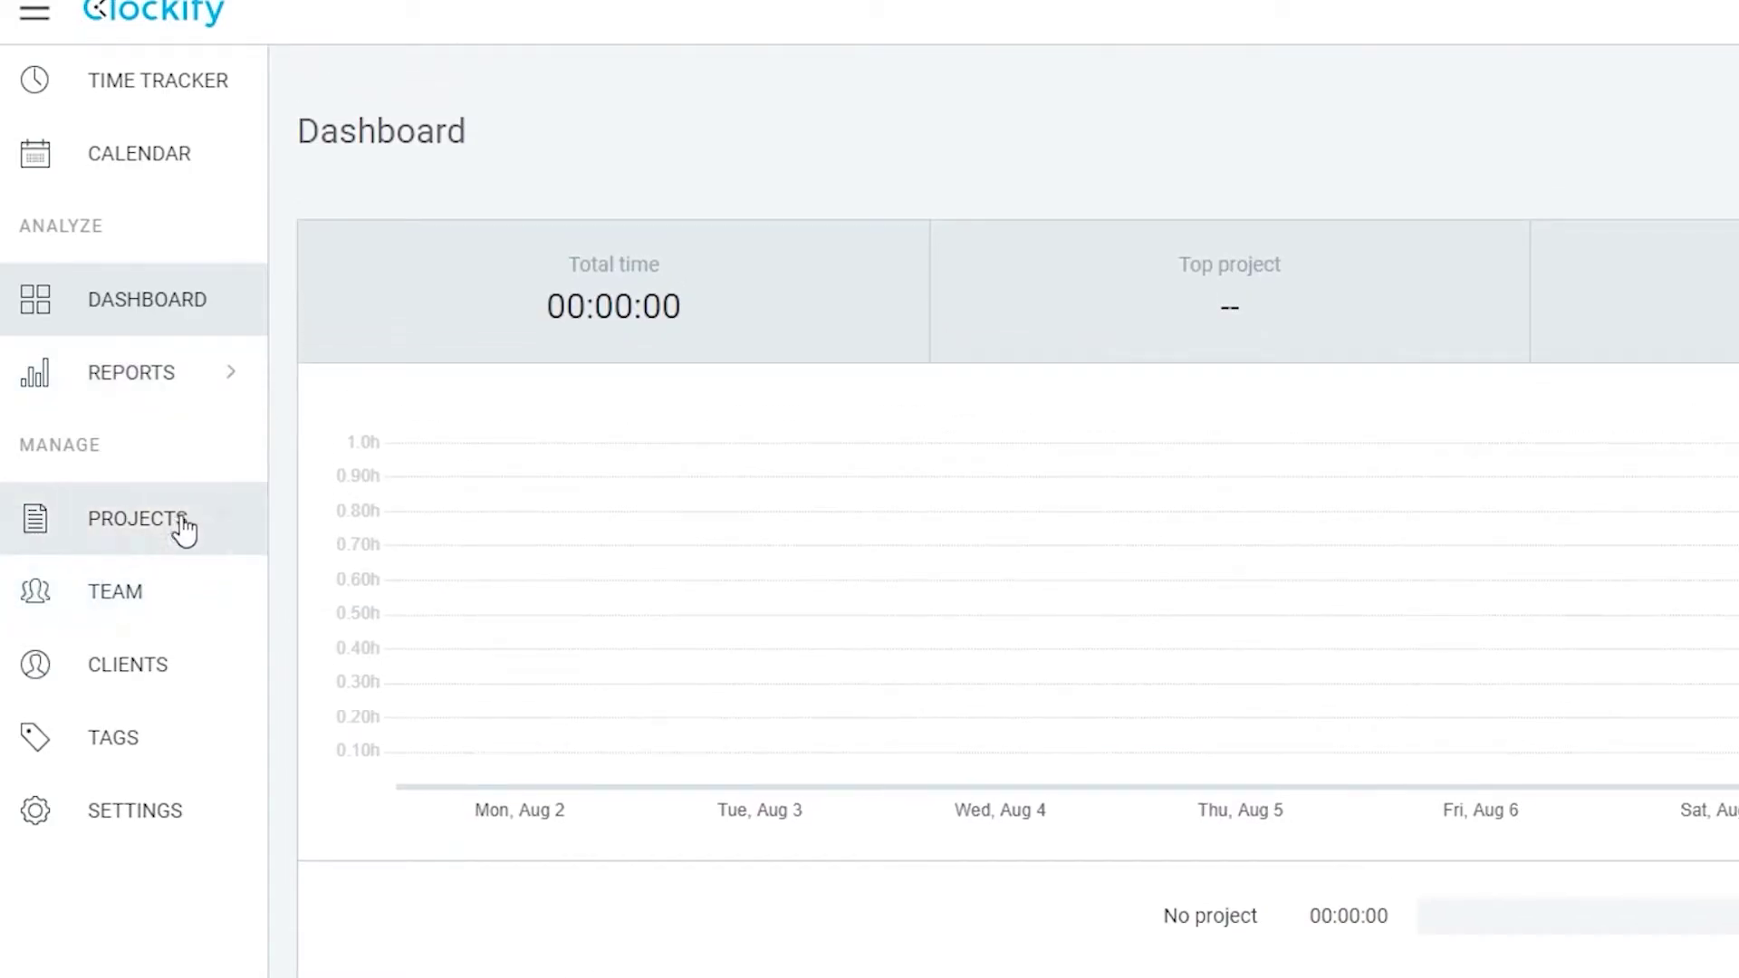
# - Look through the Projects, Team, Clients and Settings pages, ending on the empty Projects list
pyautogui.click(181, 525)
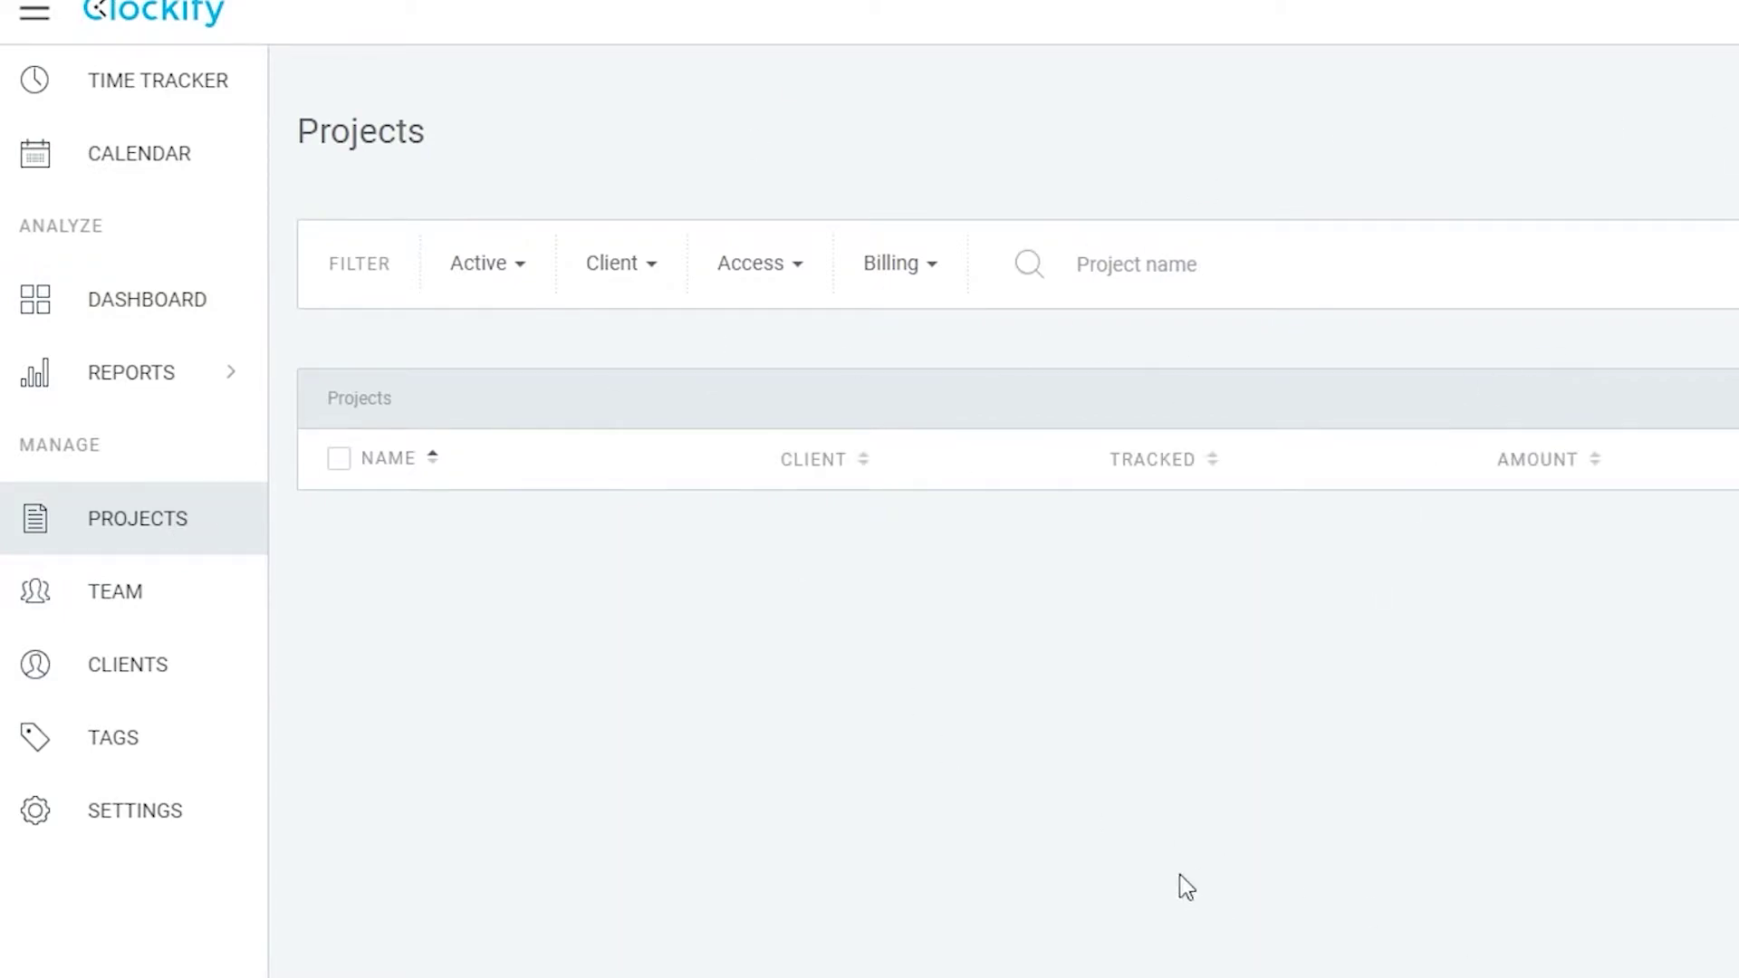
pyautogui.click(106, 605)
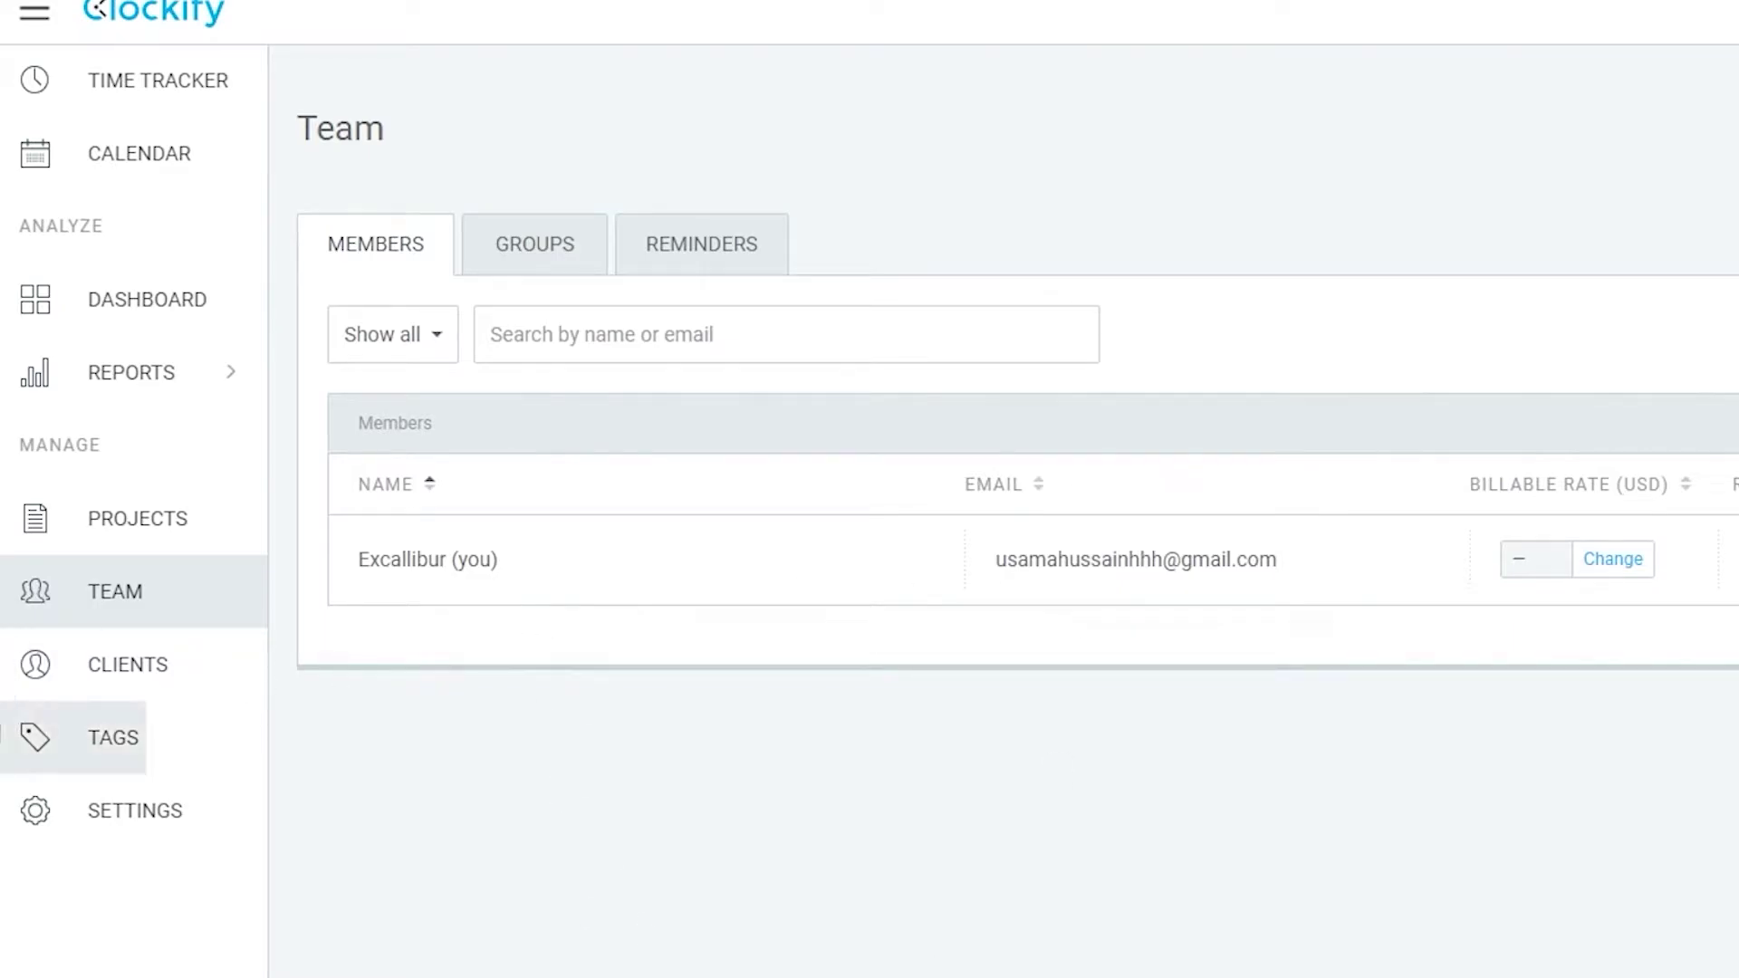
pyautogui.click(131, 668)
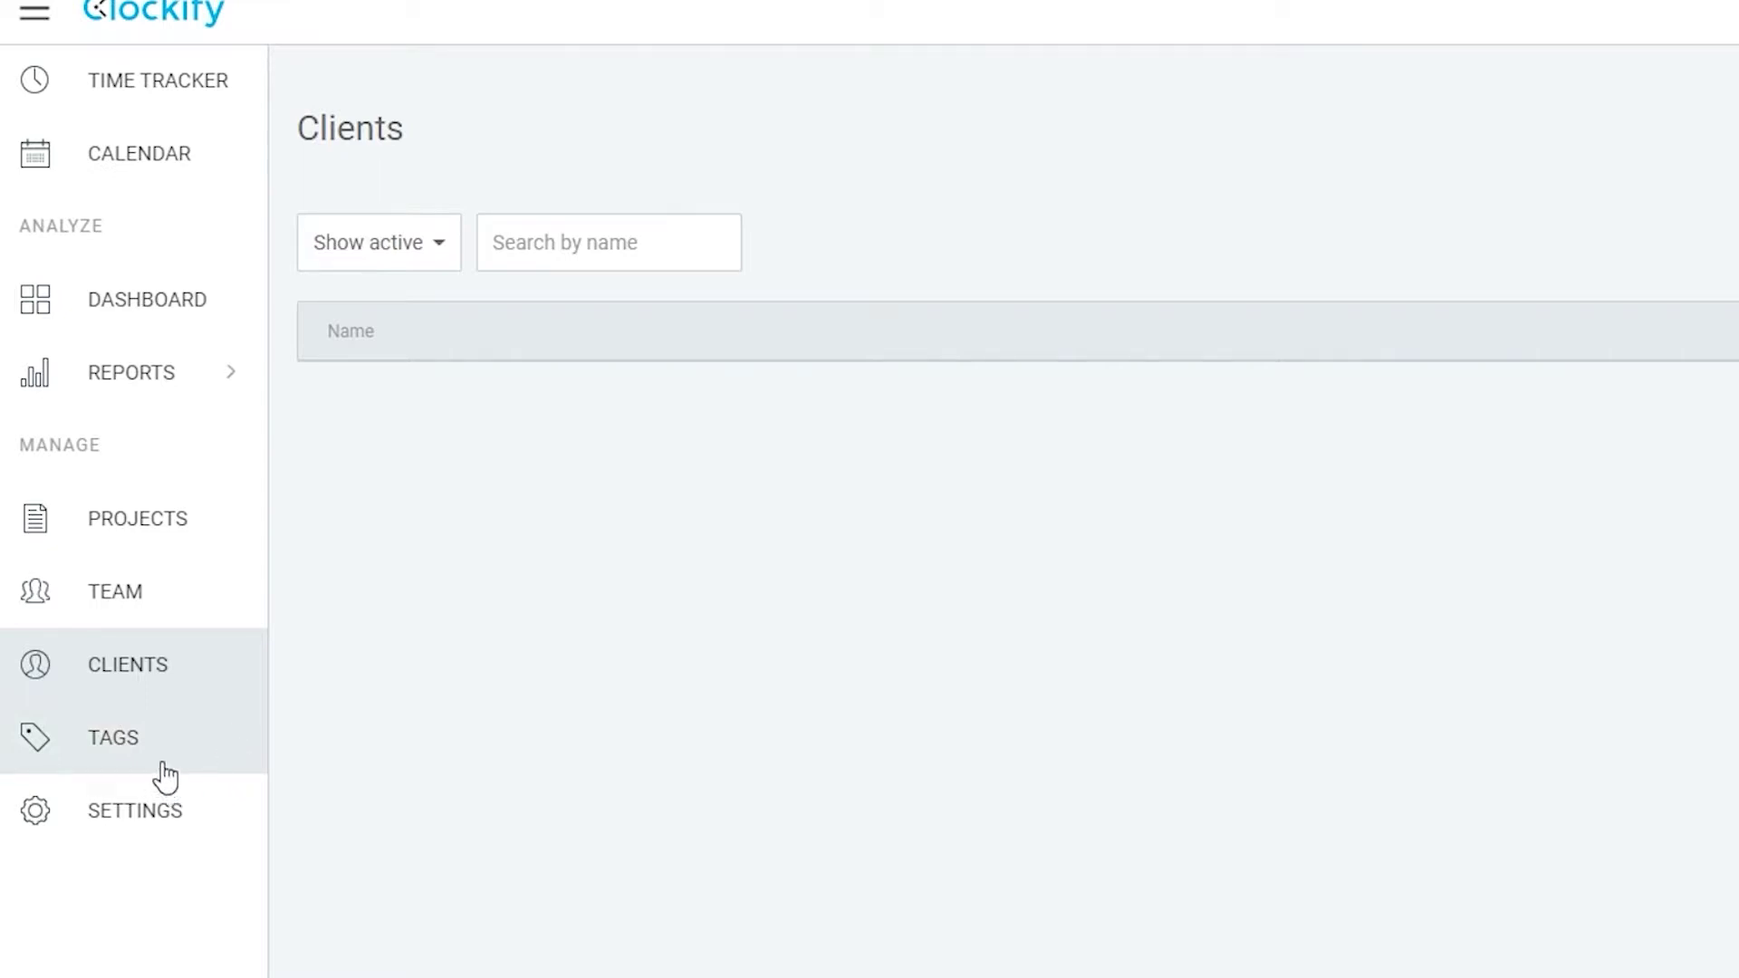
pyautogui.click(166, 835)
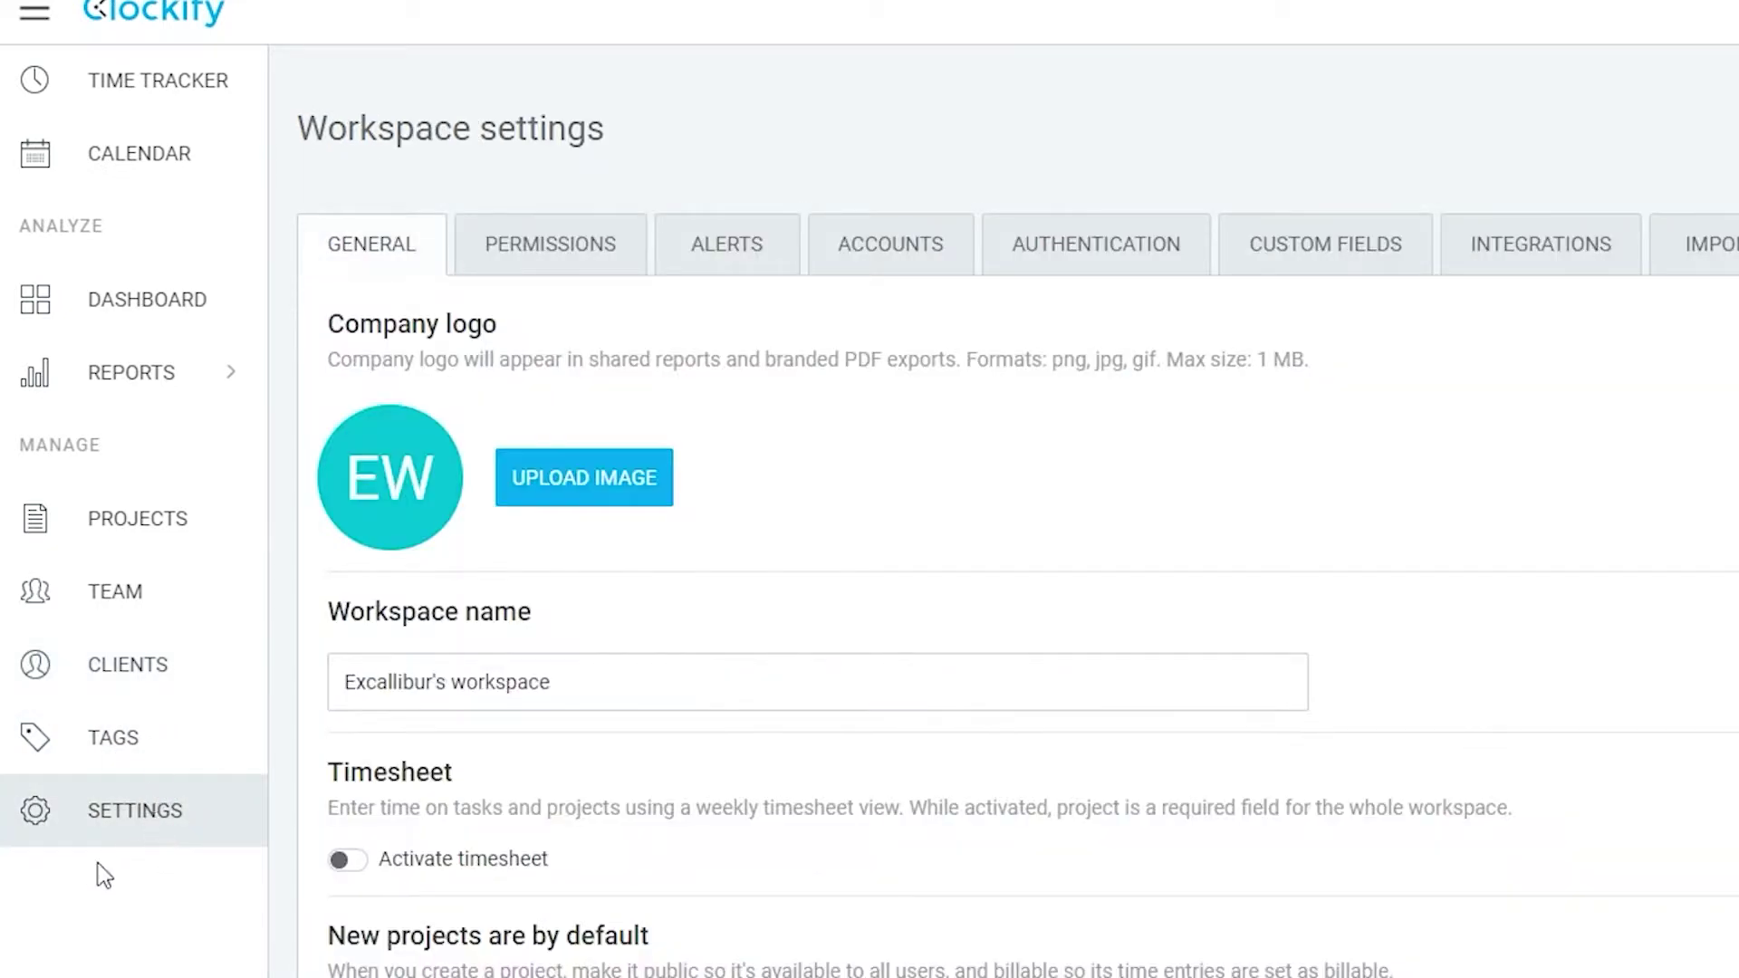
pyautogui.click(165, 534)
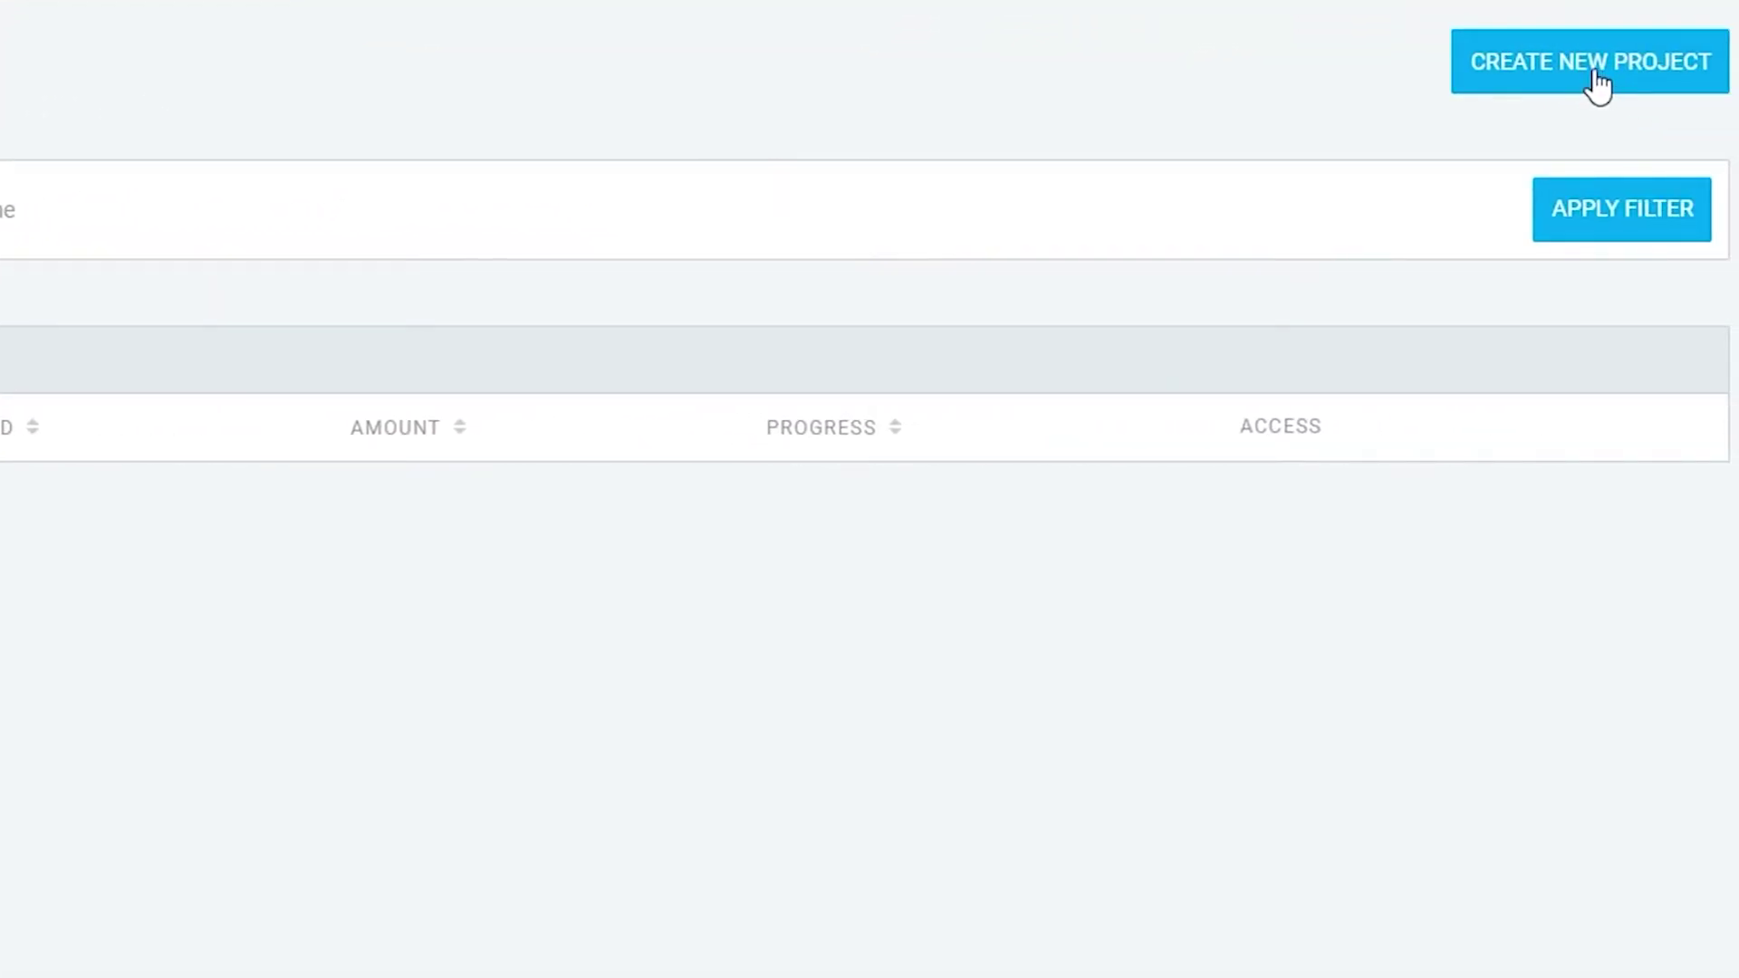
# - Start a new project named 'Podcast' and assign it to a newly created client
pyautogui.click(1594, 74)
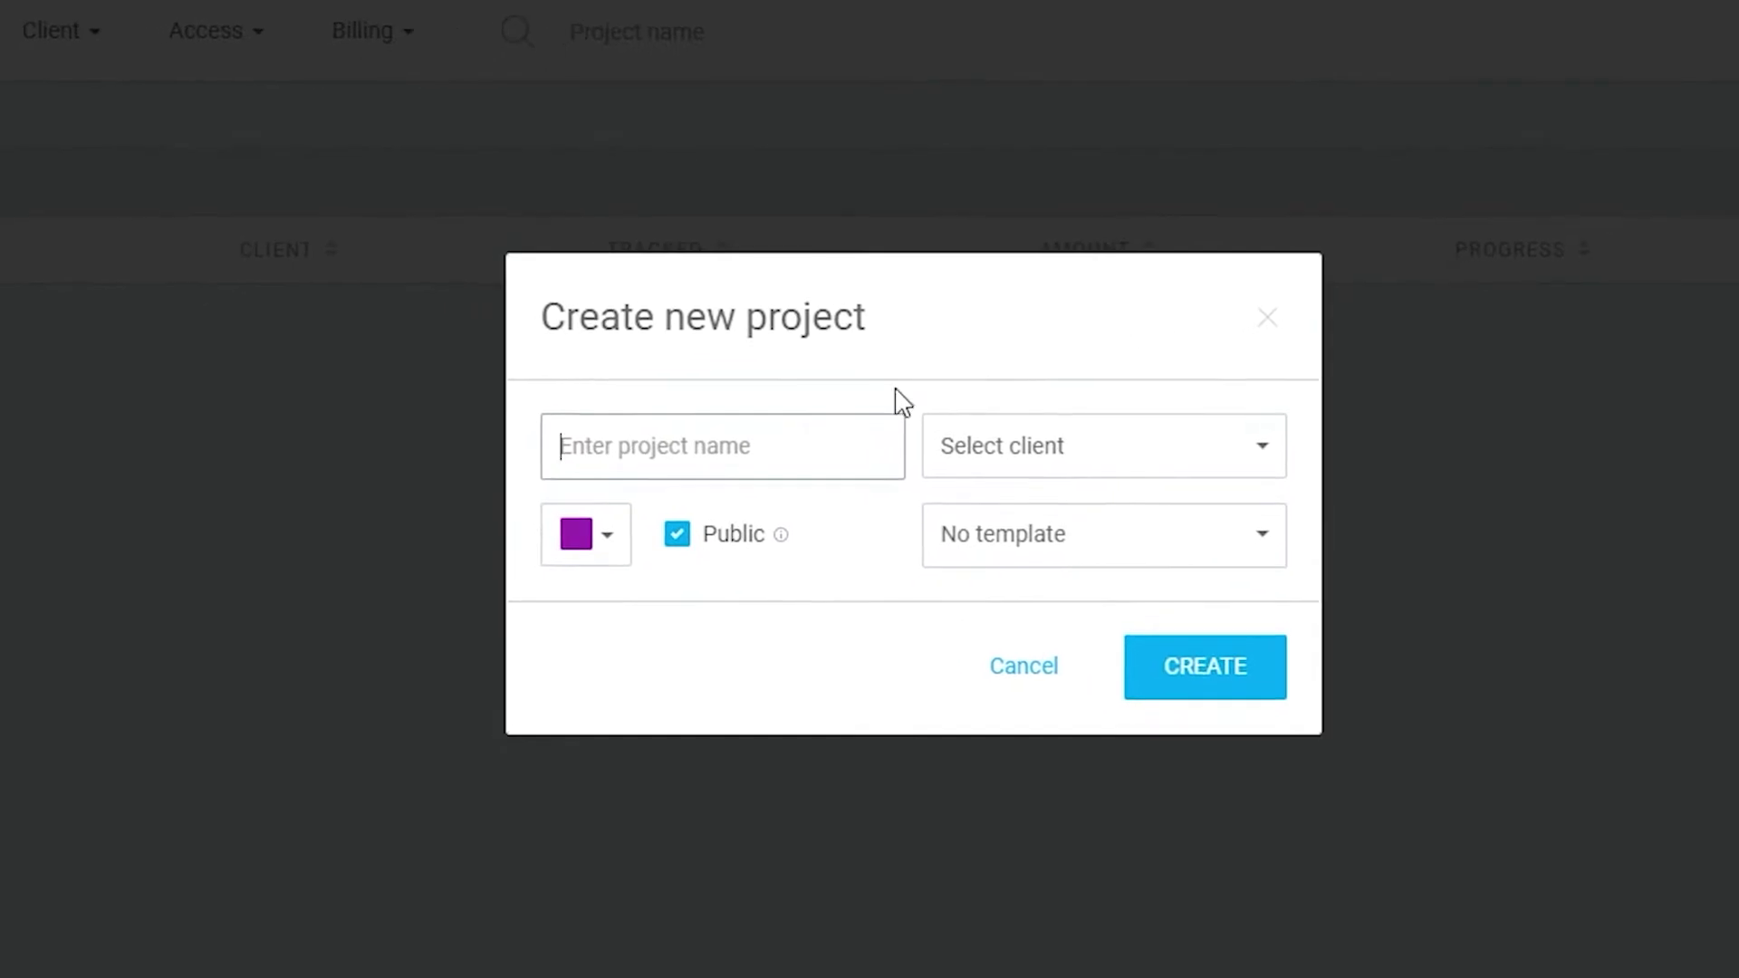
pyautogui.click(680, 464)
pyautogui.write('Podcast')
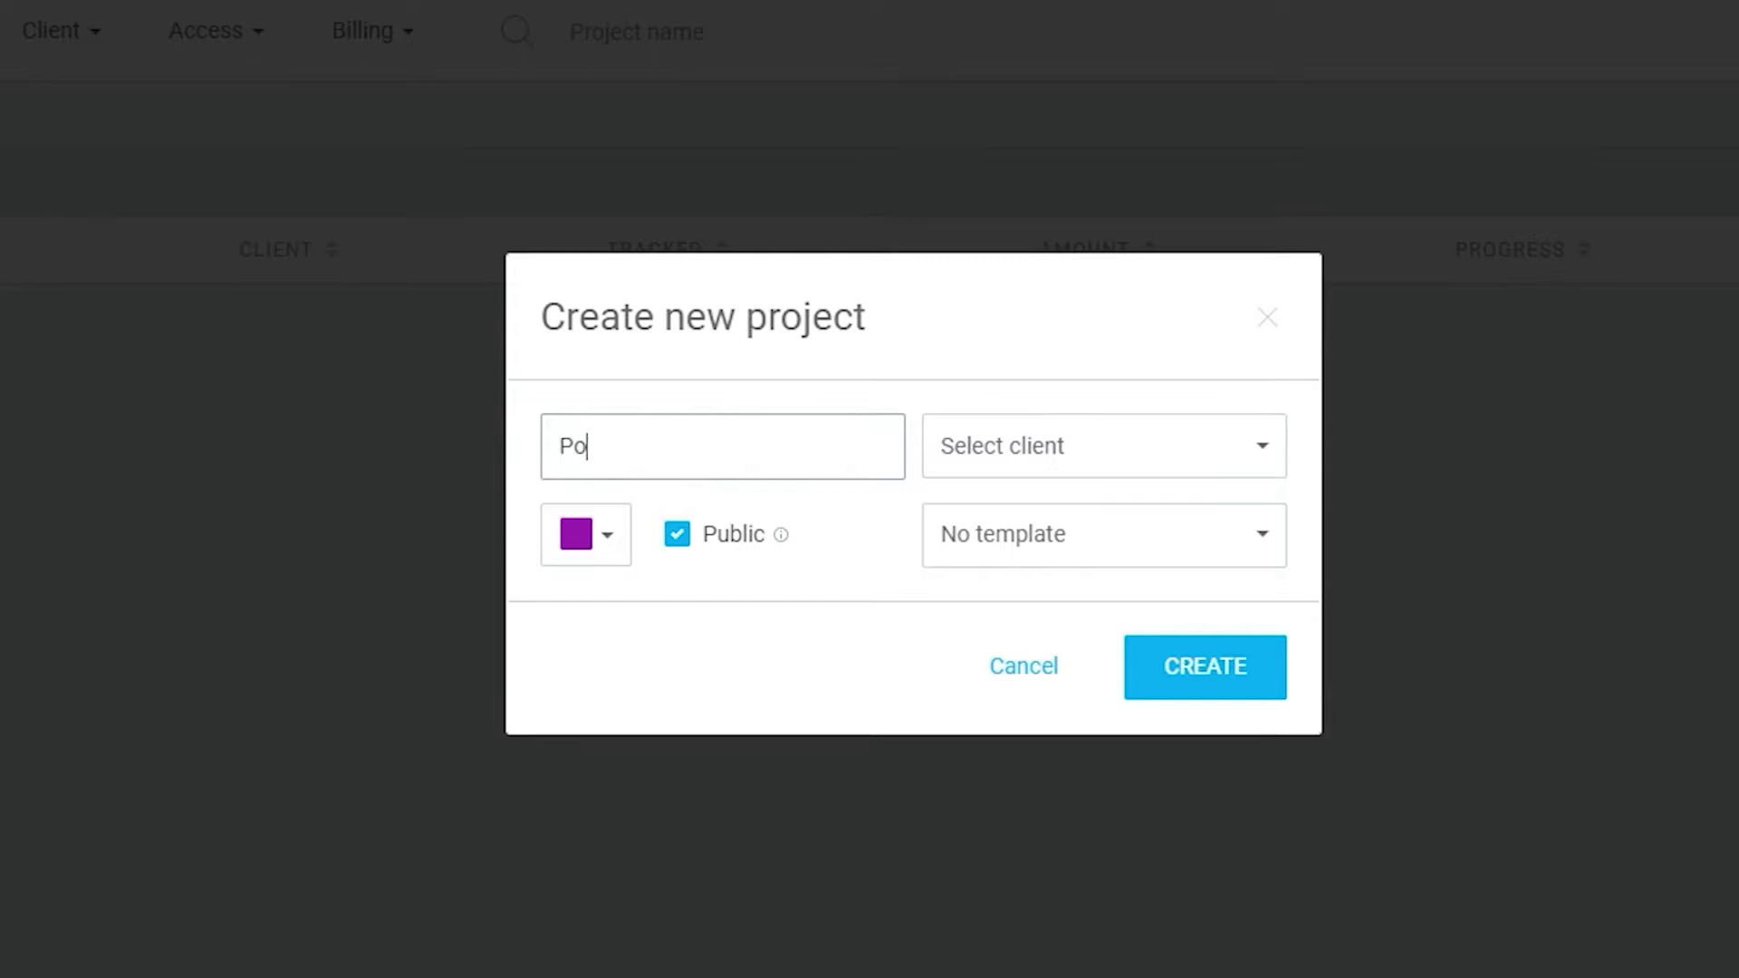
pyautogui.click(1037, 478)
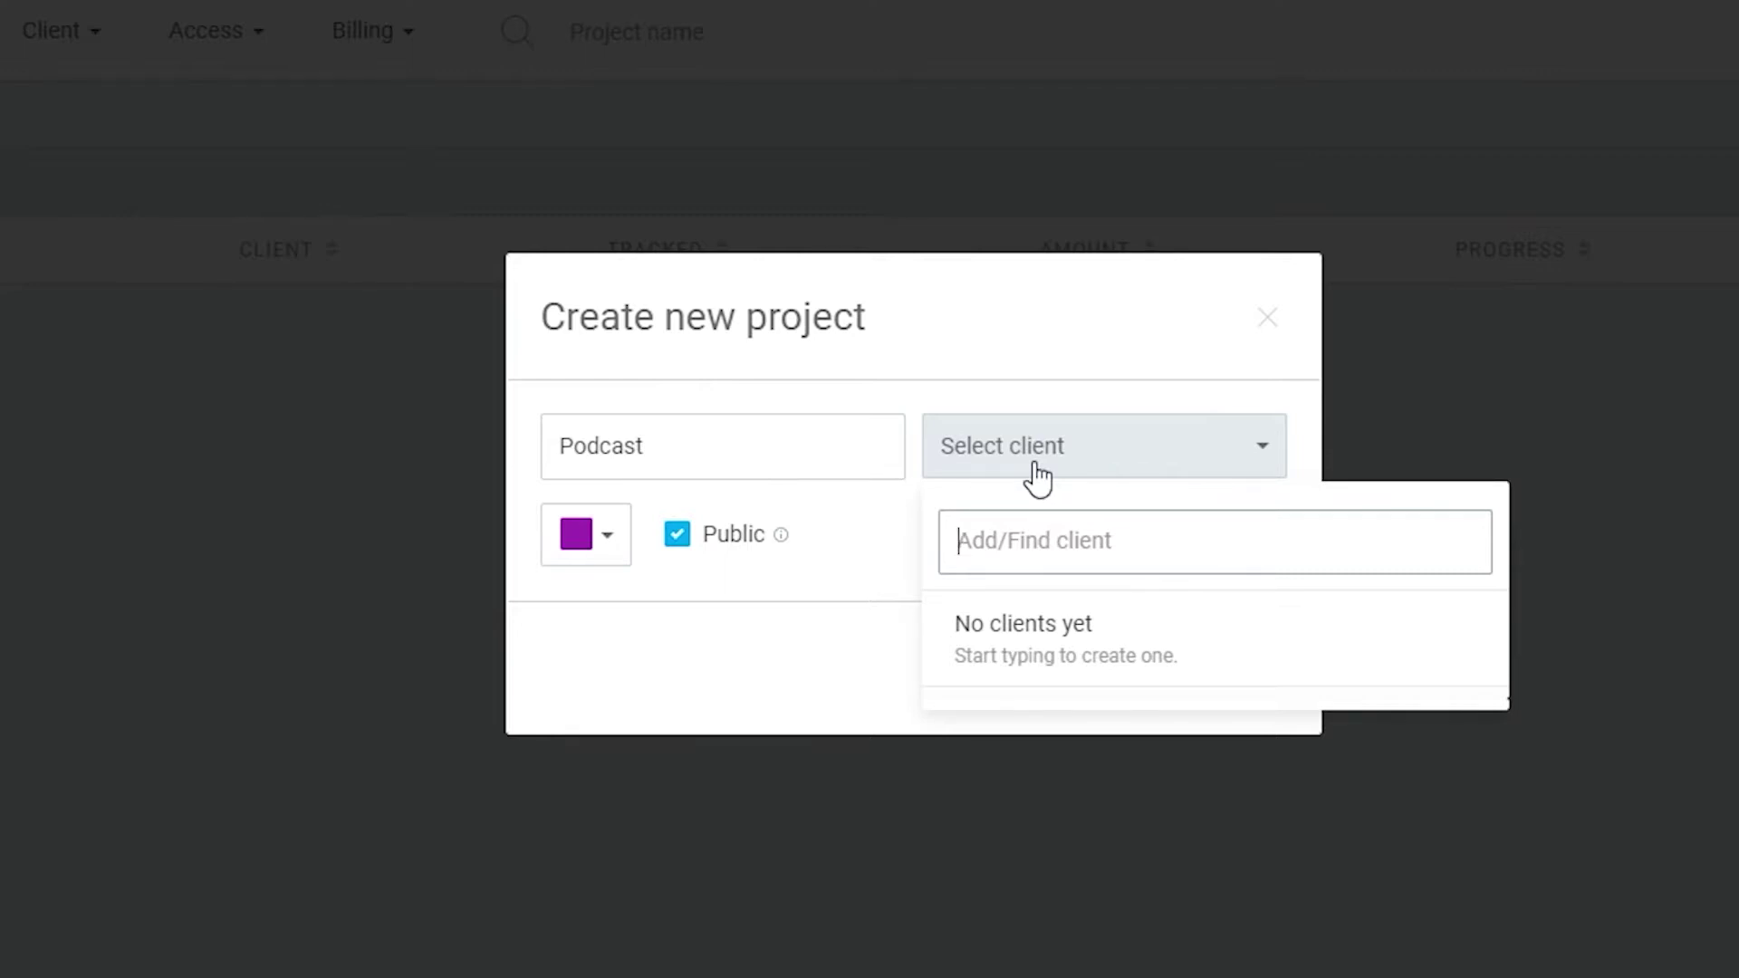
pyautogui.write('Garry')
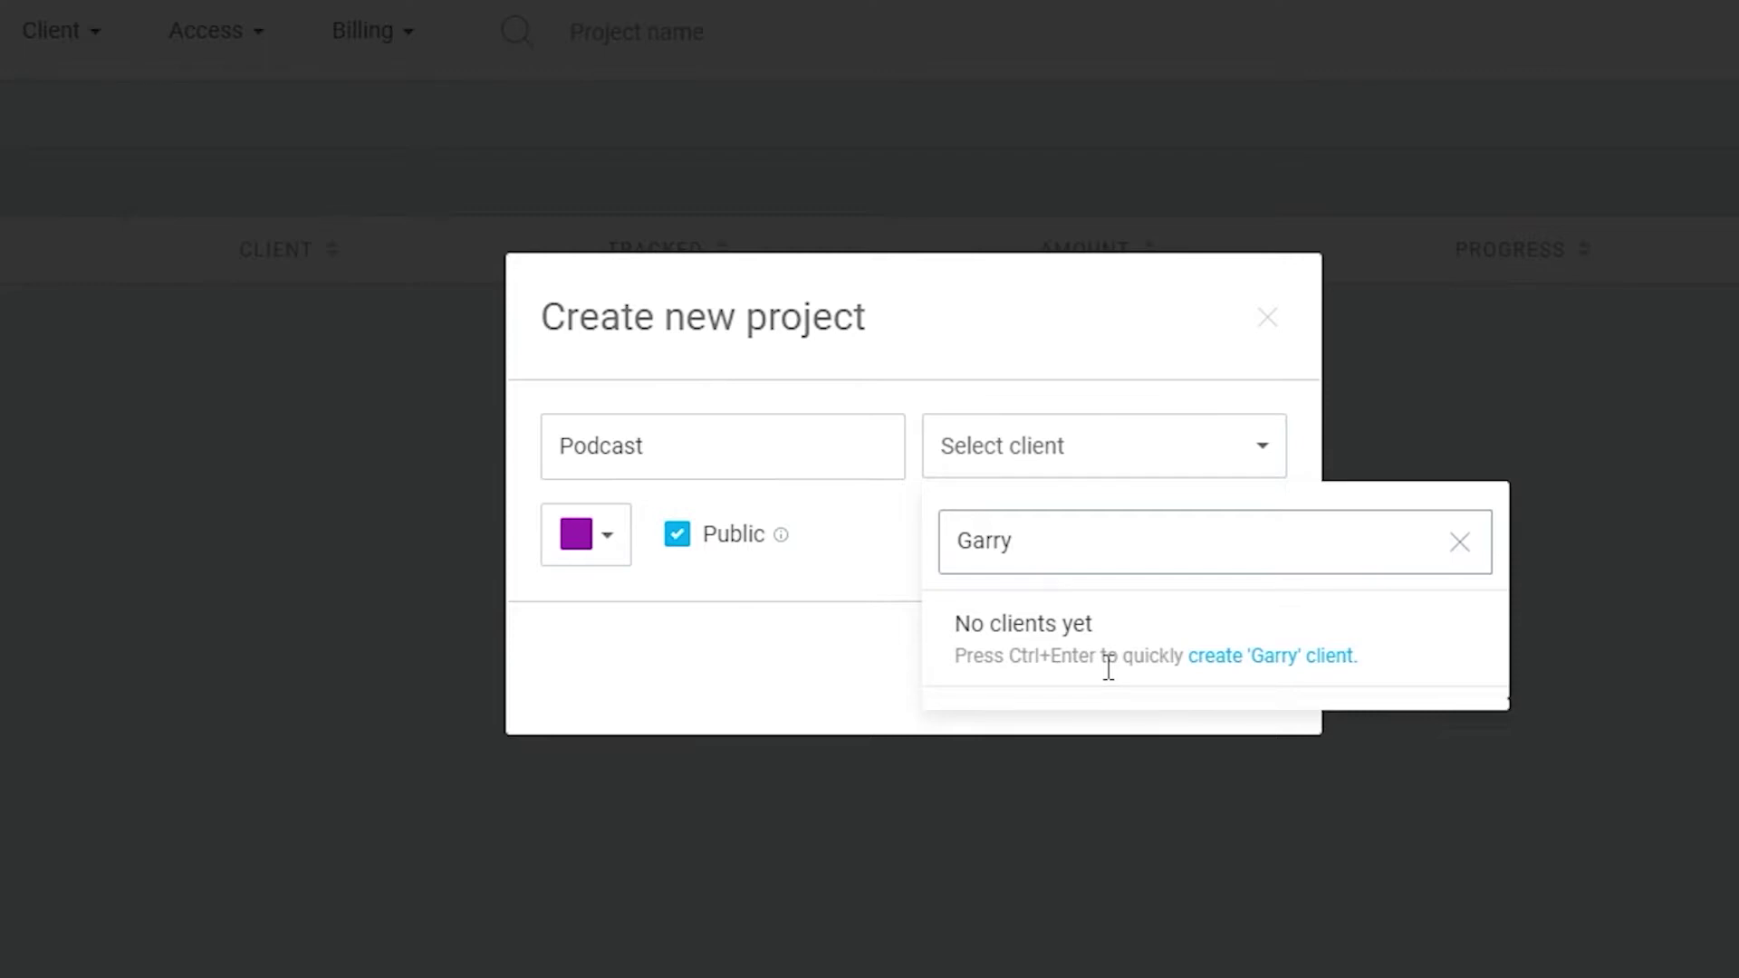
pyautogui.click(1284, 675)
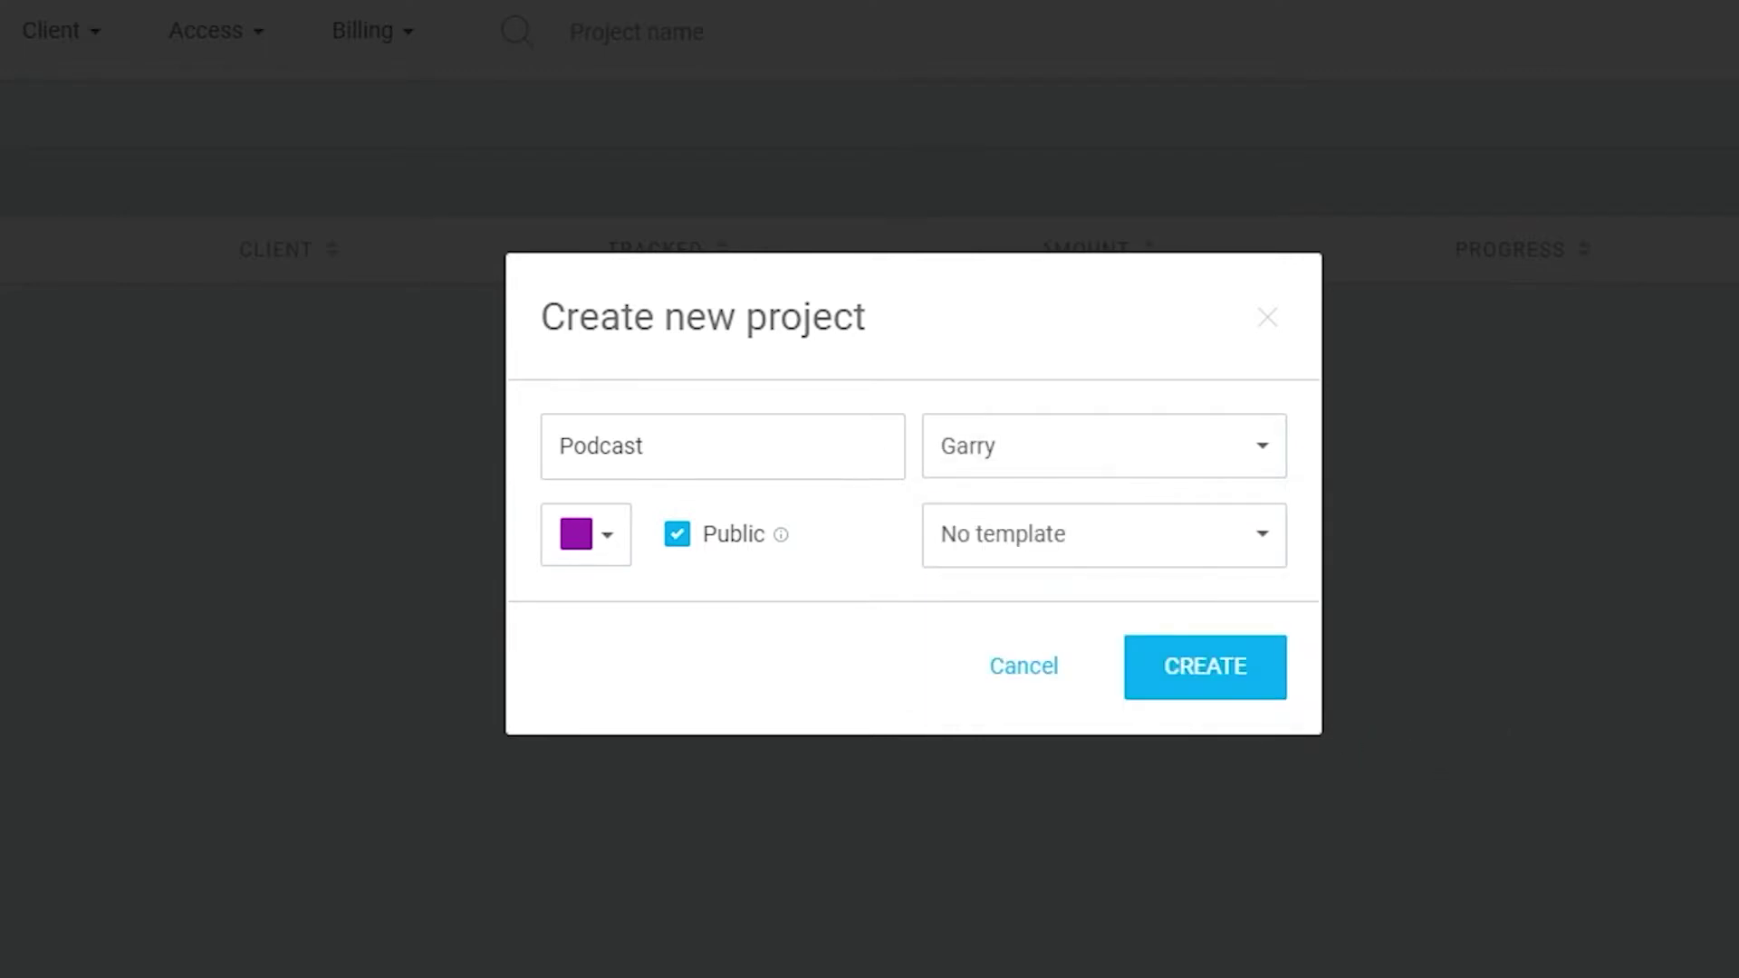
# - Give the Podcast project the red colour, dismiss the template upgrade notice, and create it
pyautogui.click(587, 569)
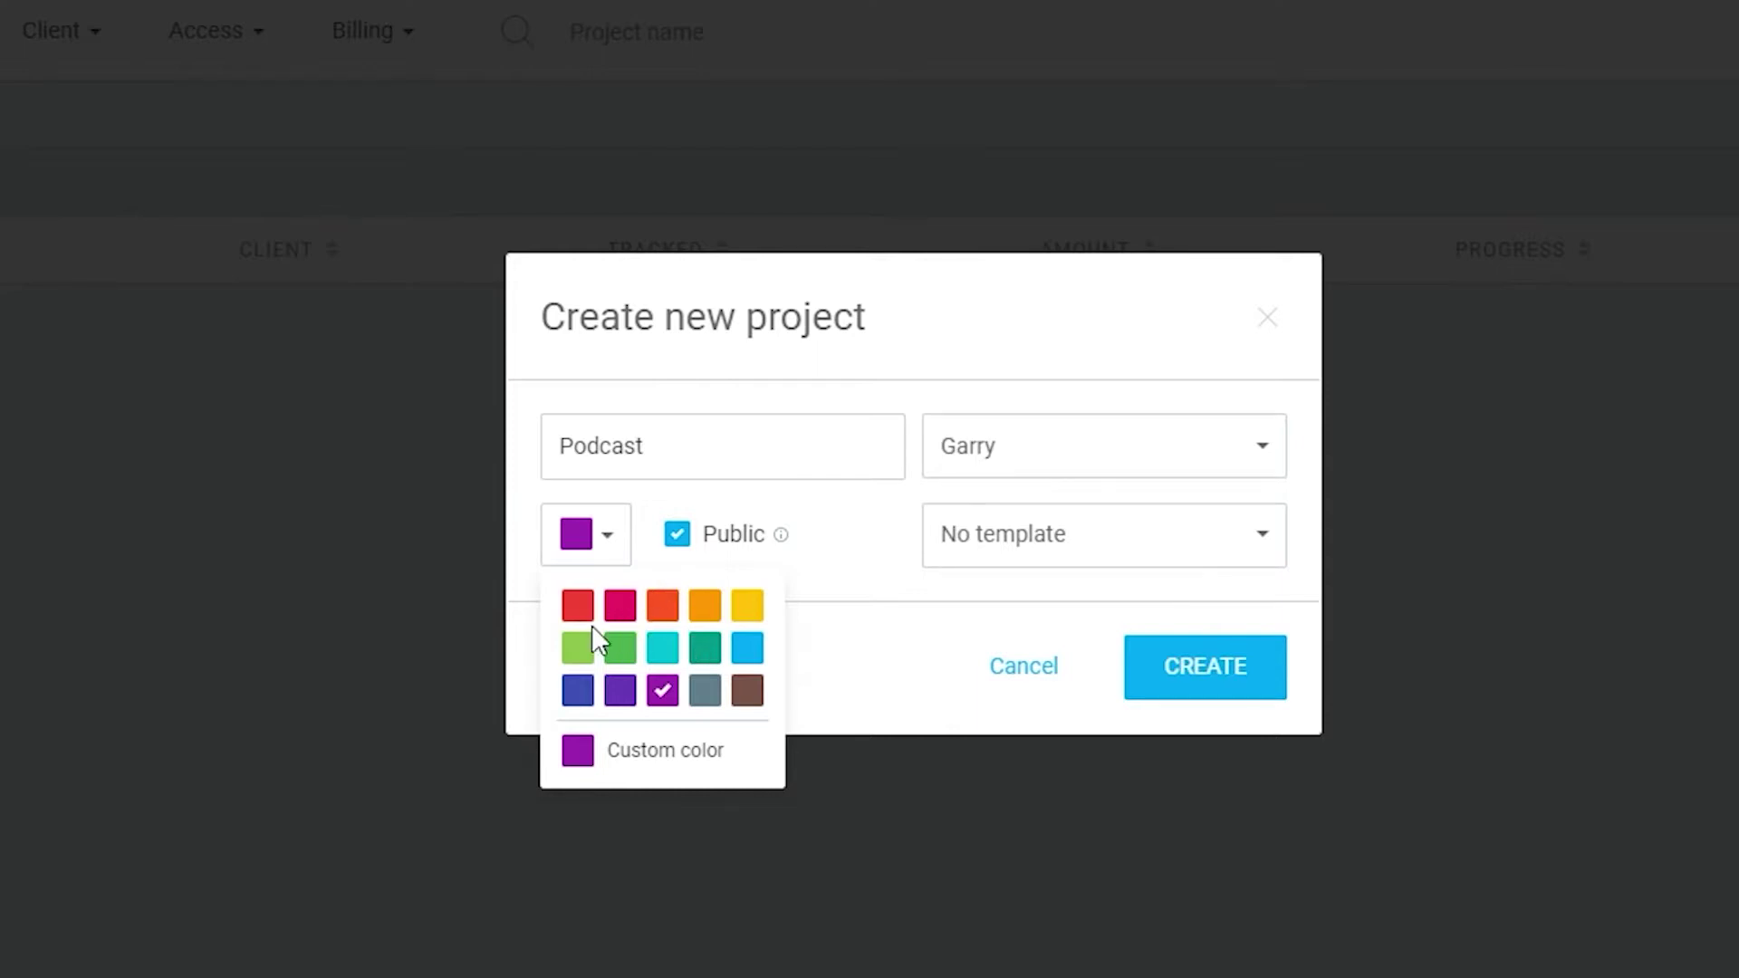
pyautogui.click(574, 609)
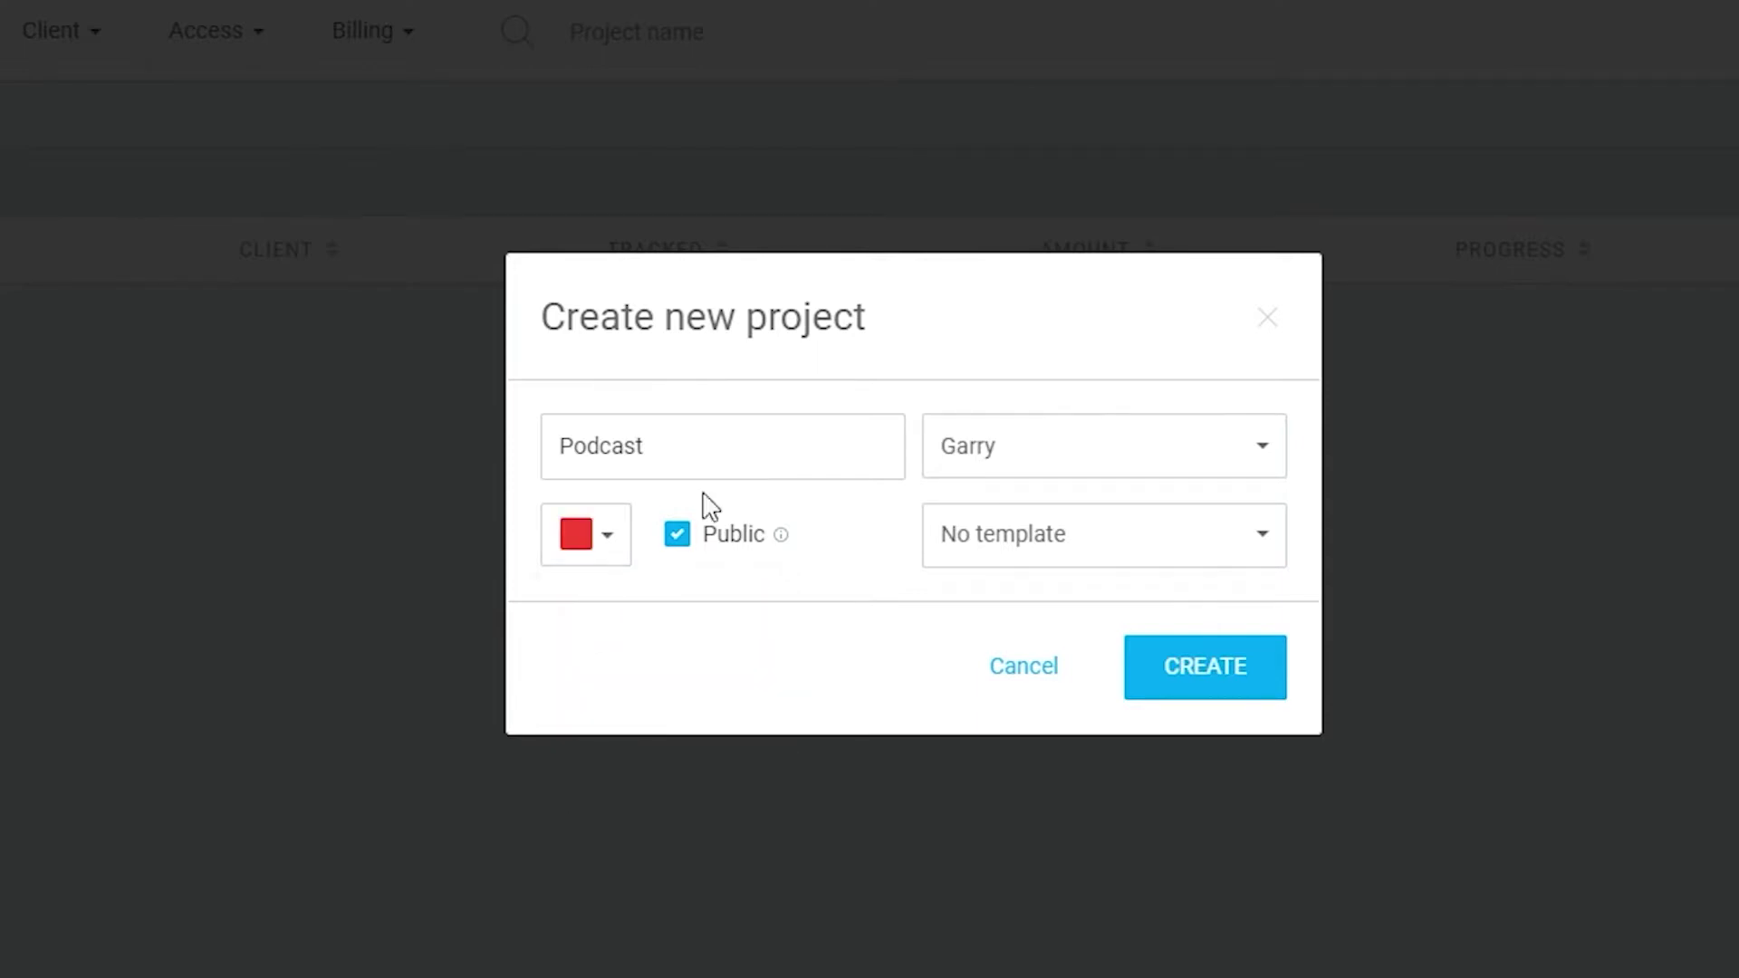
pyautogui.click(991, 552)
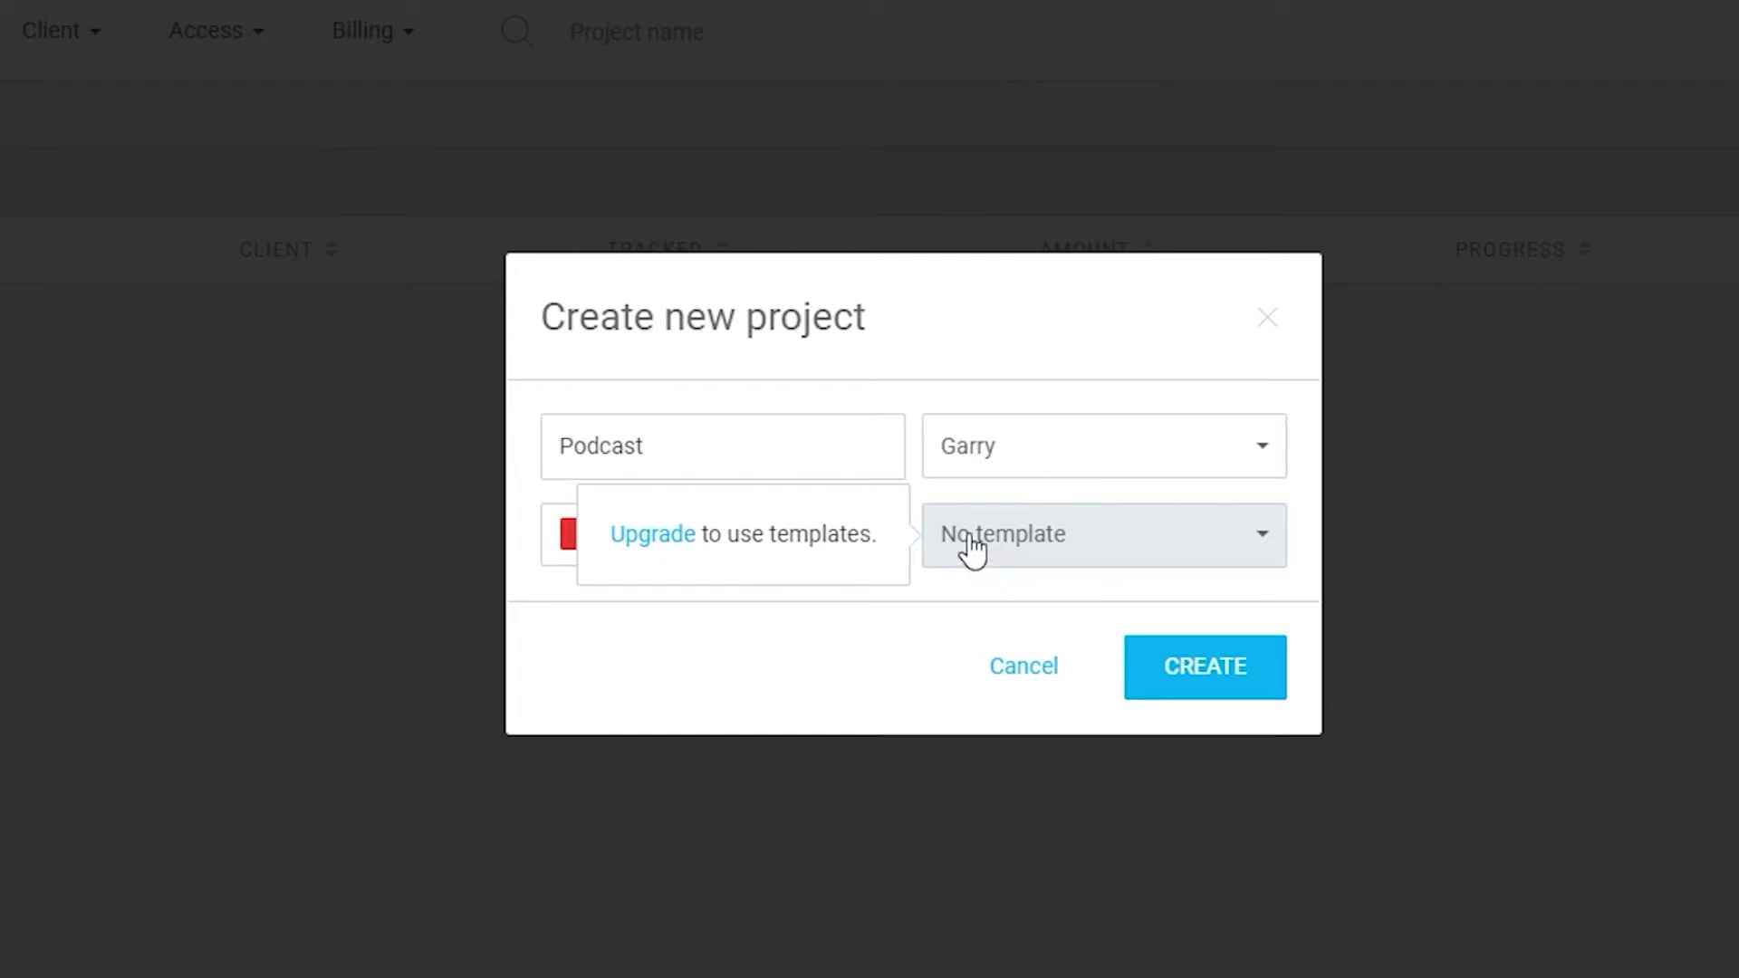
pyautogui.click(1026, 563)
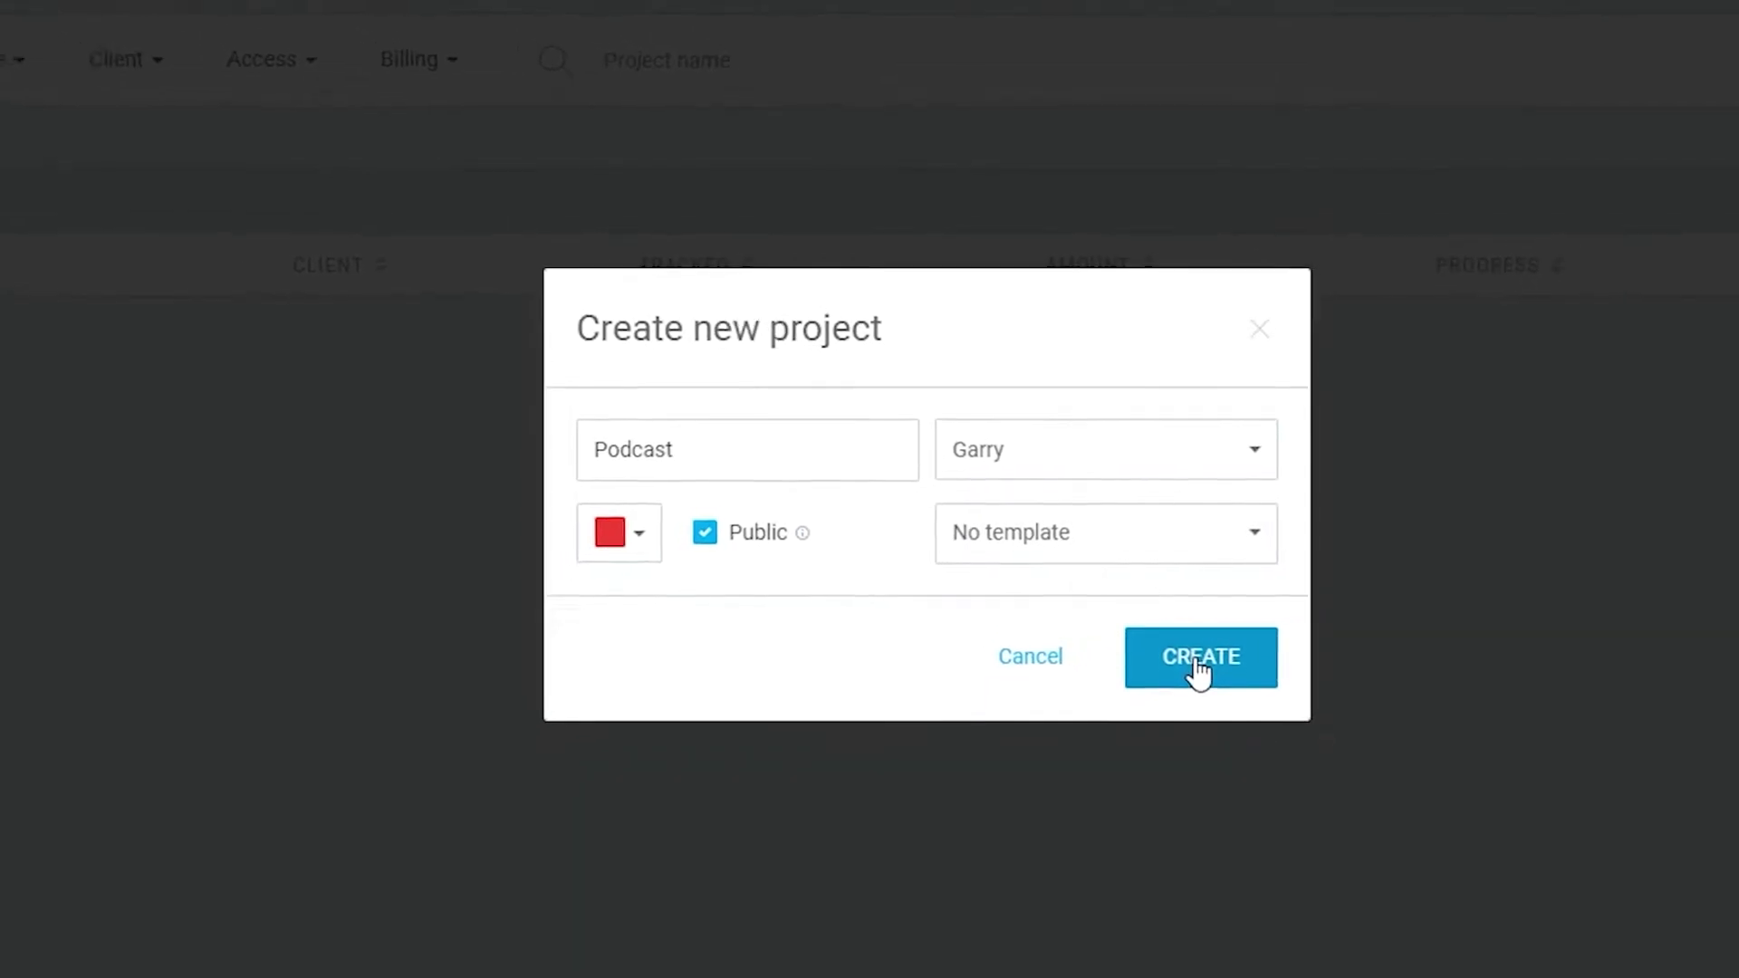
pyautogui.click(1187, 638)
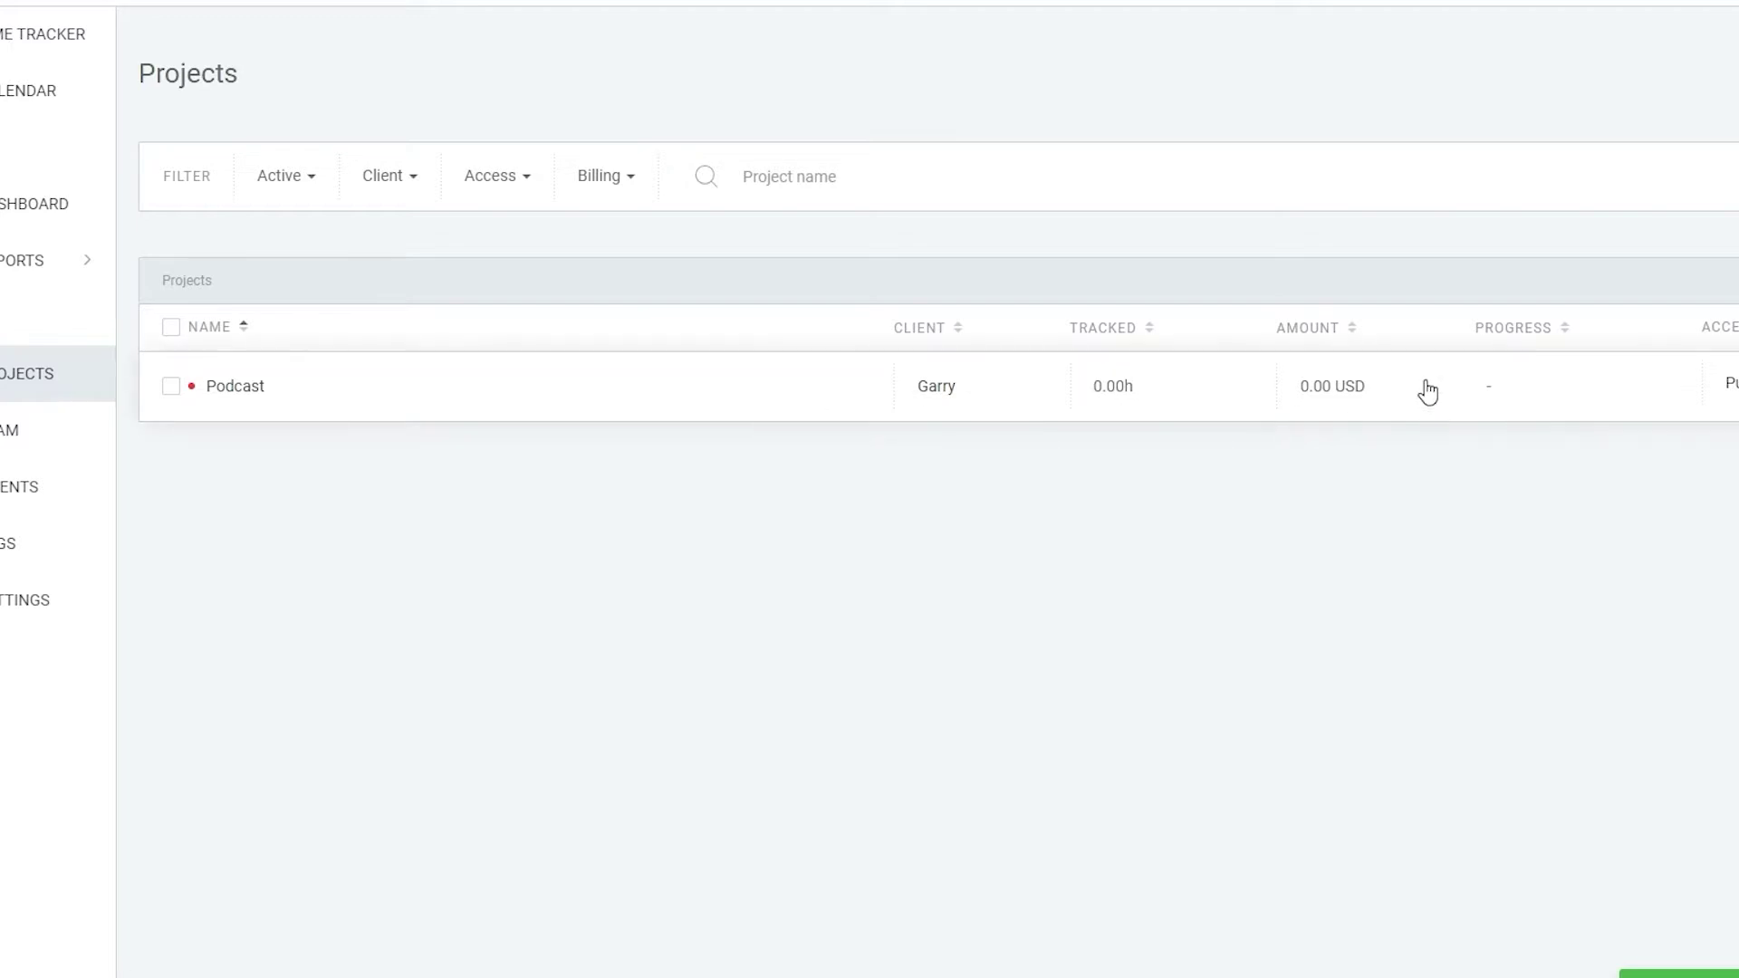
# - Select the Podcast project row, then switch to the Team members page
pyautogui.click(173, 389)
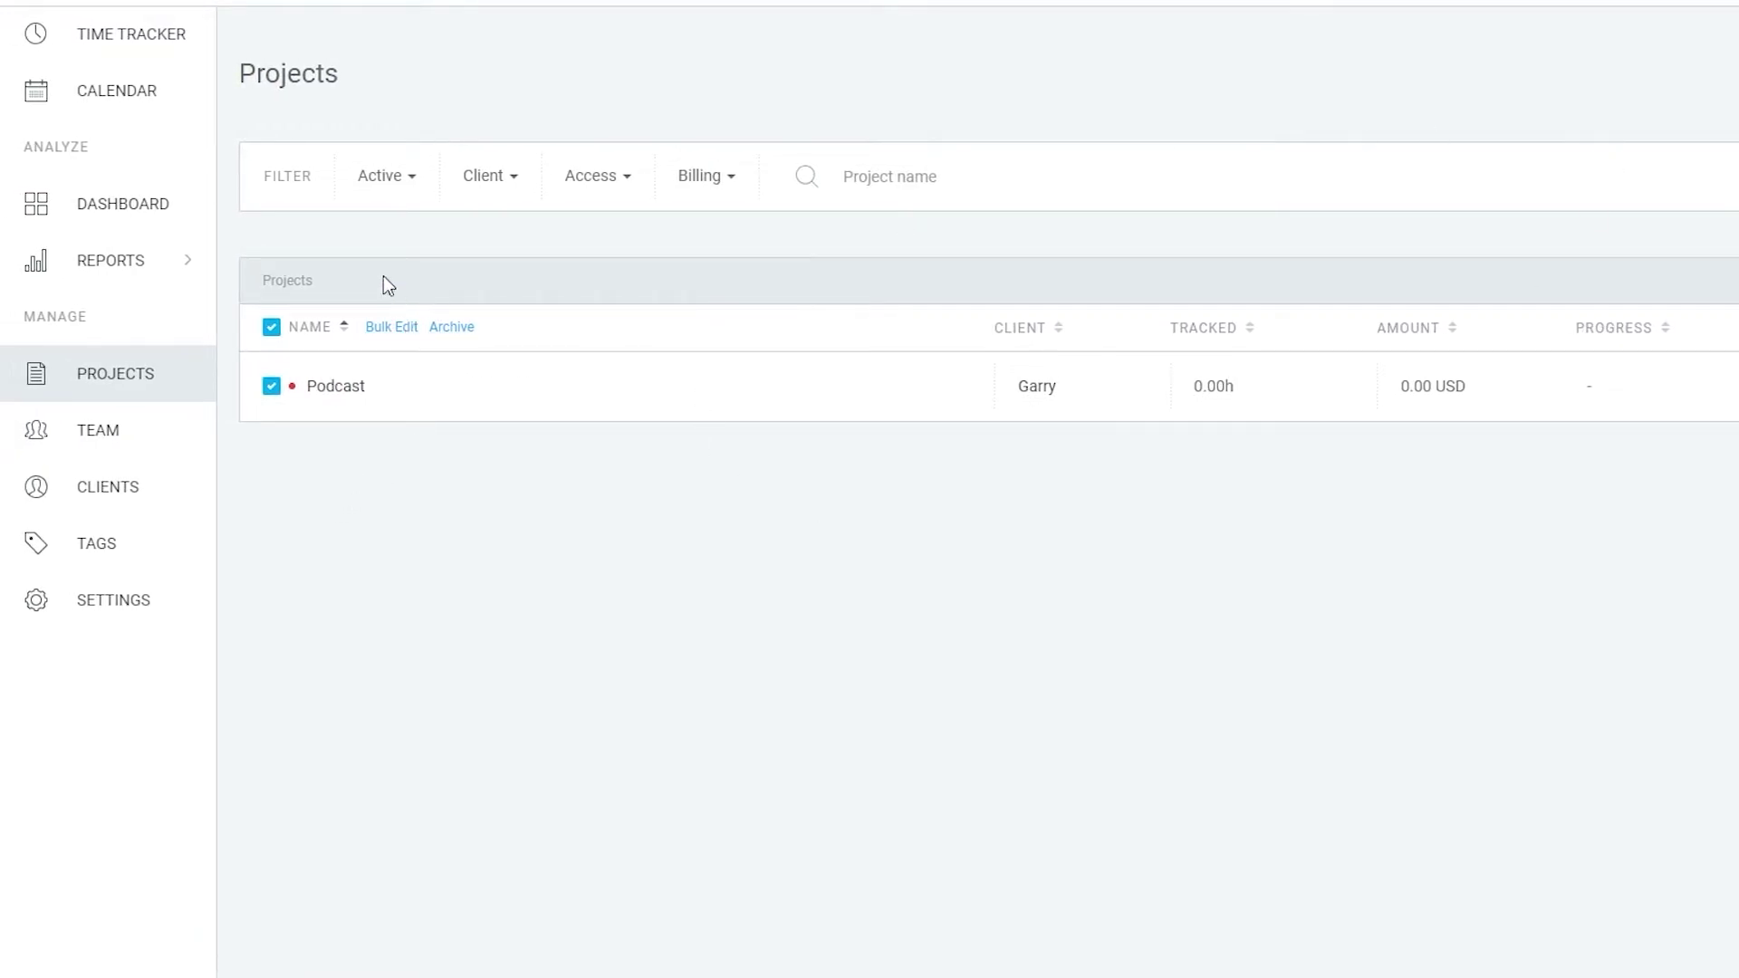
pyautogui.click(143, 431)
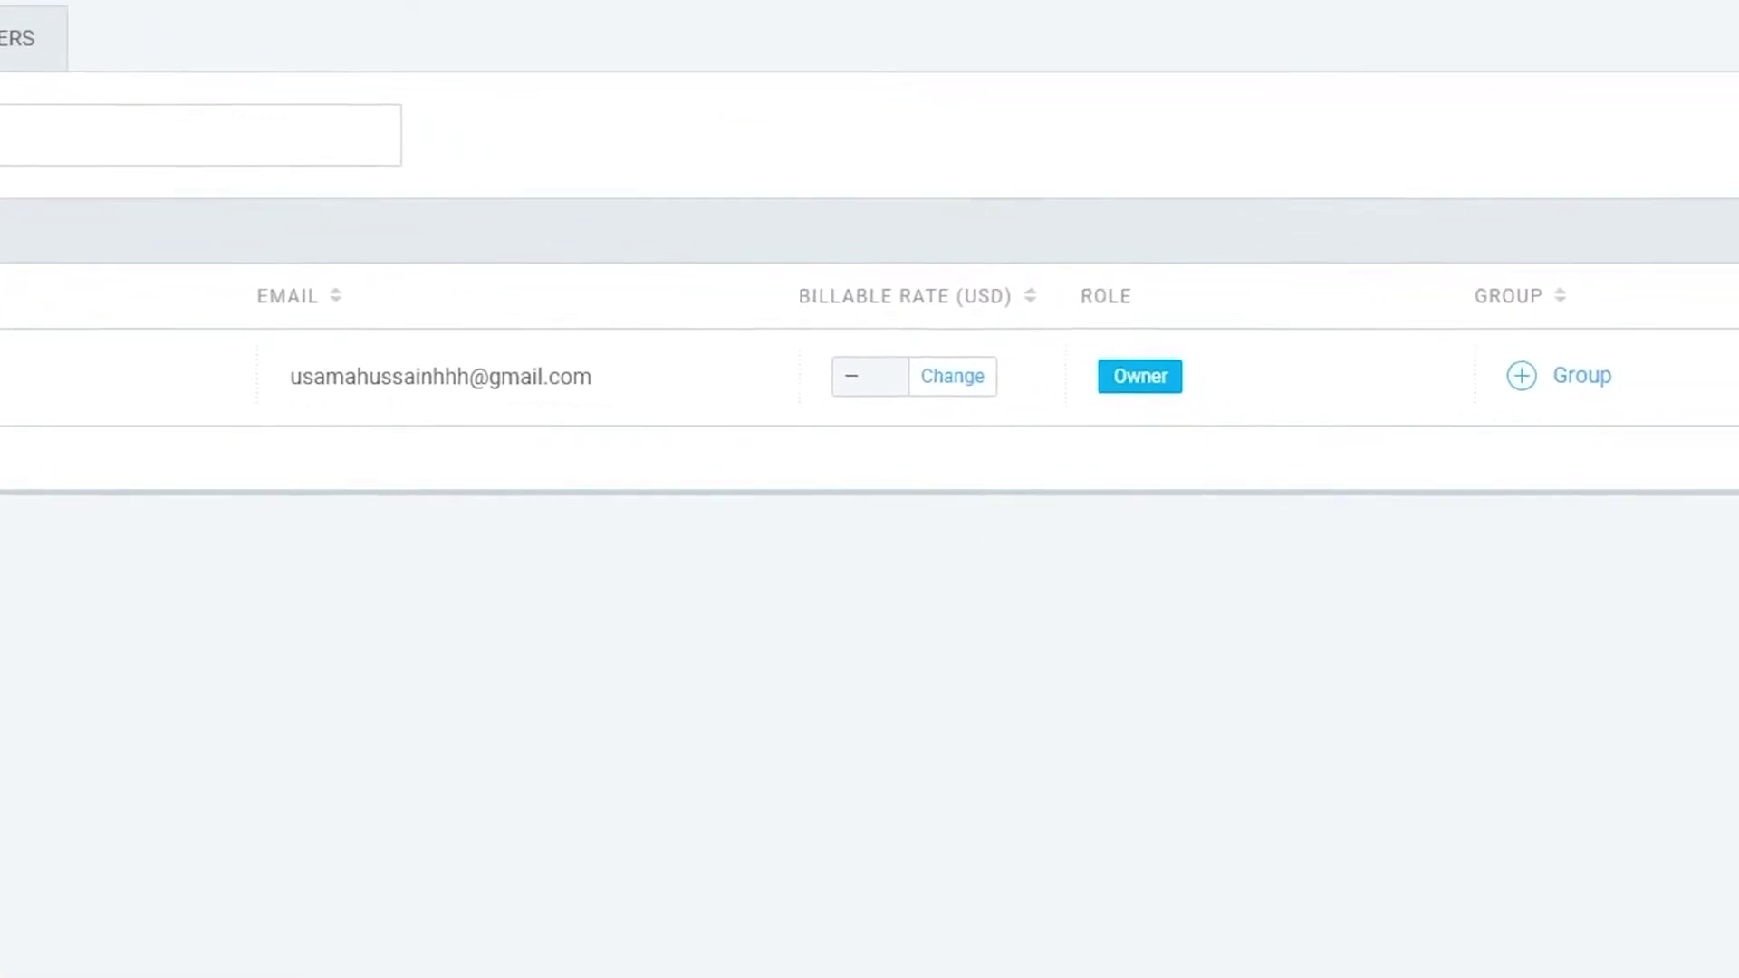
# - Invite a new member by e-mail and dismiss the invitation confirmation
pyautogui.click(1542, 156)
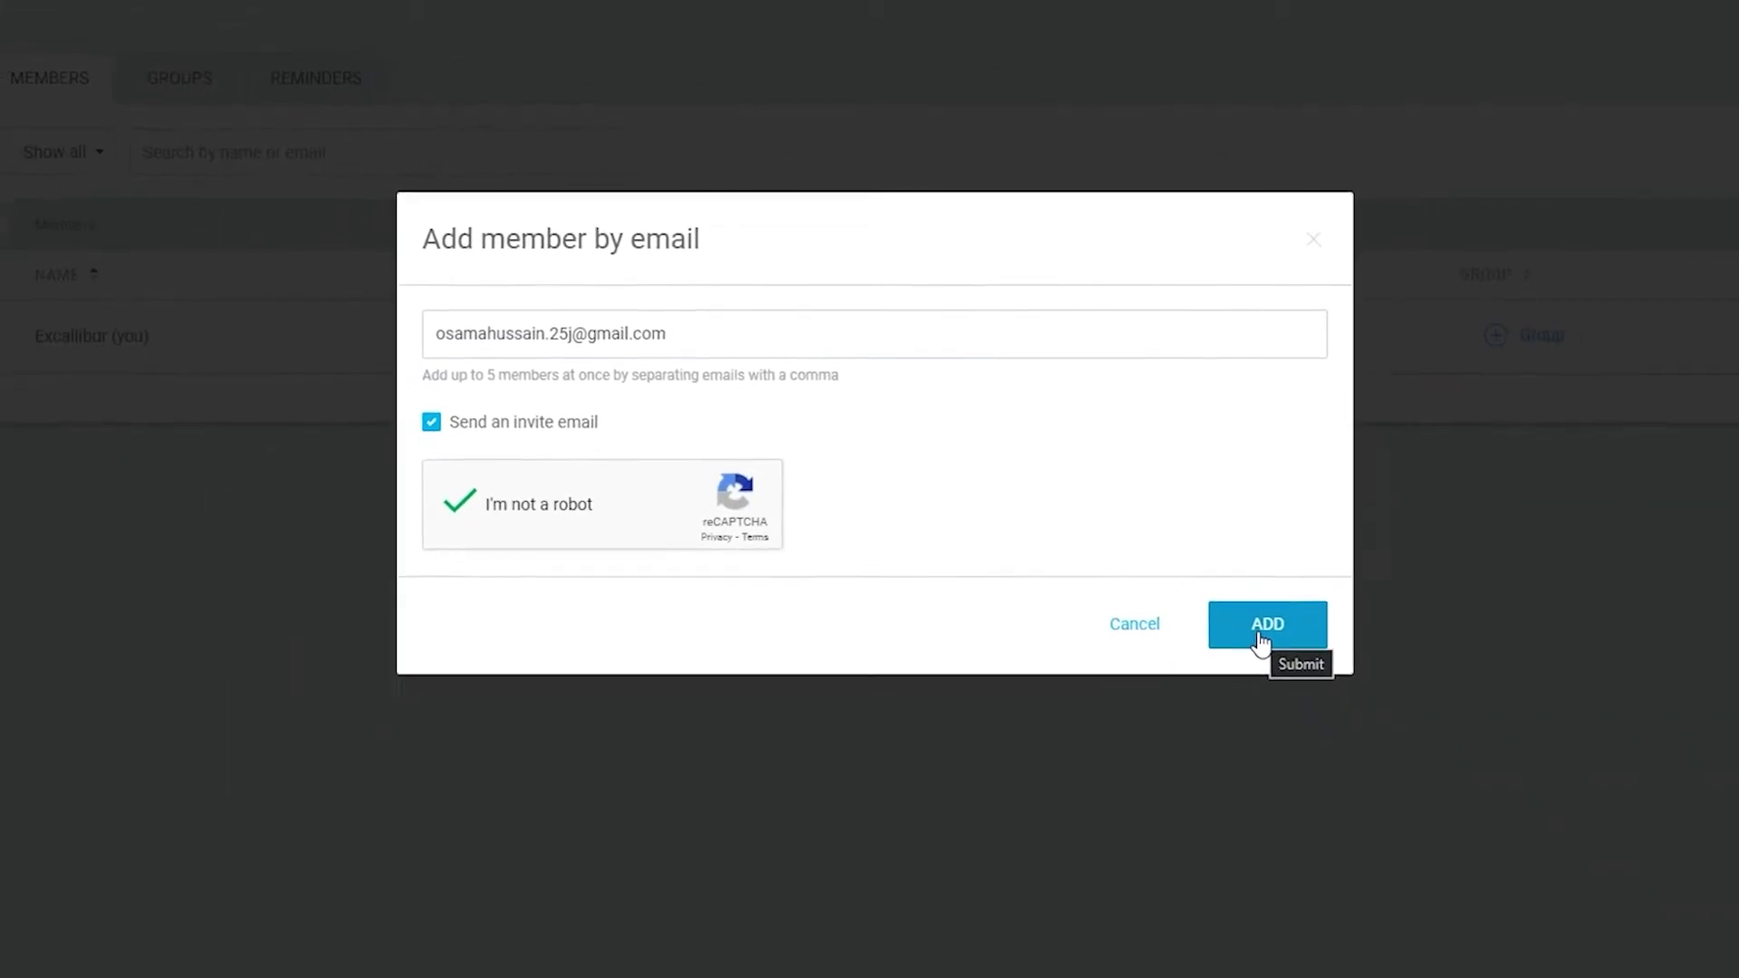
pyautogui.click(1264, 630)
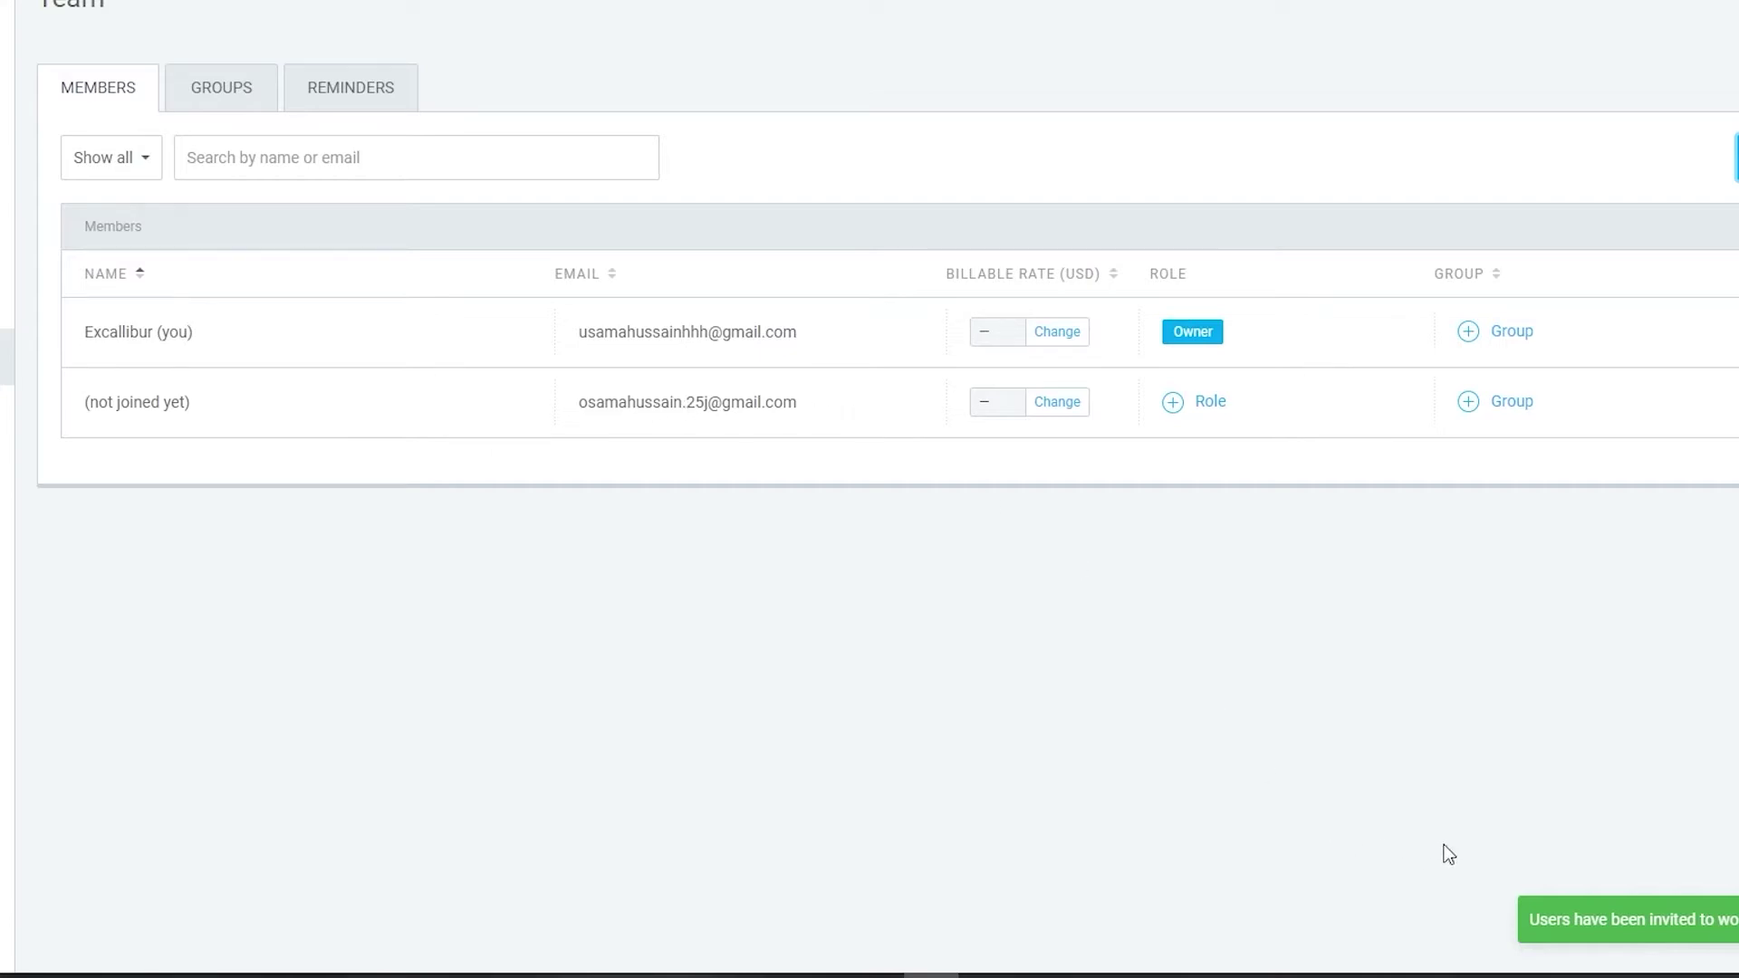
pyautogui.click(1725, 921)
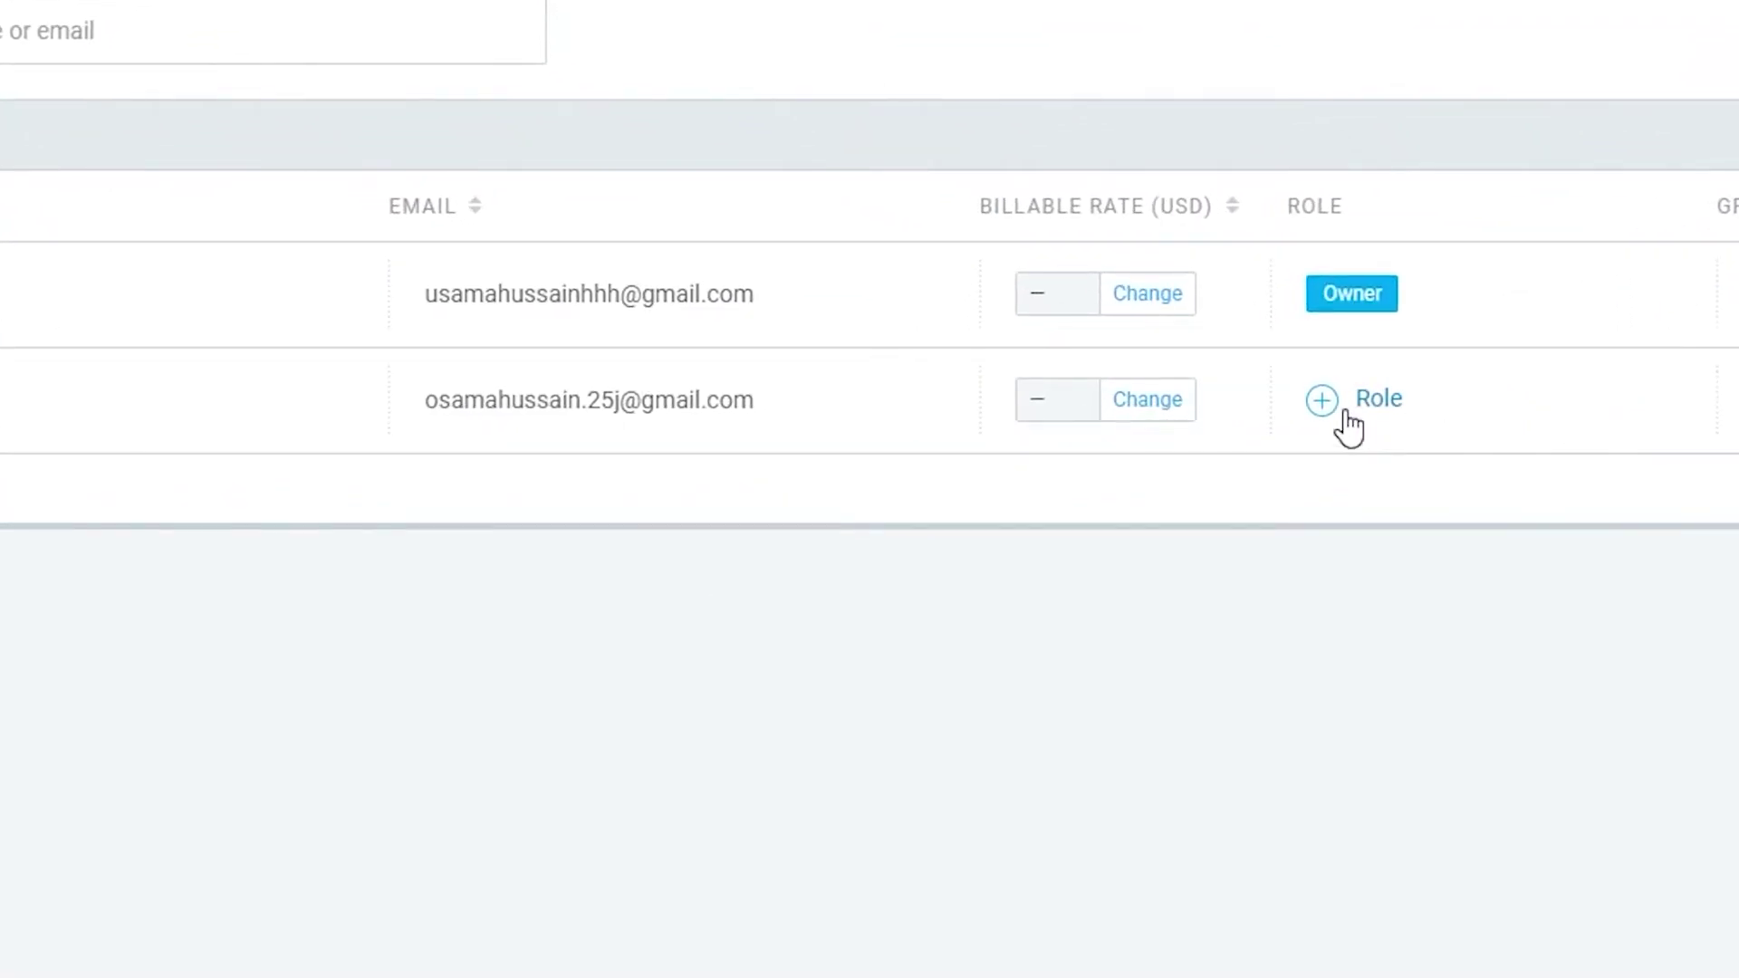
# - Open the invited member's role dialog and cancel without assigning a role
pyautogui.click(1349, 424)
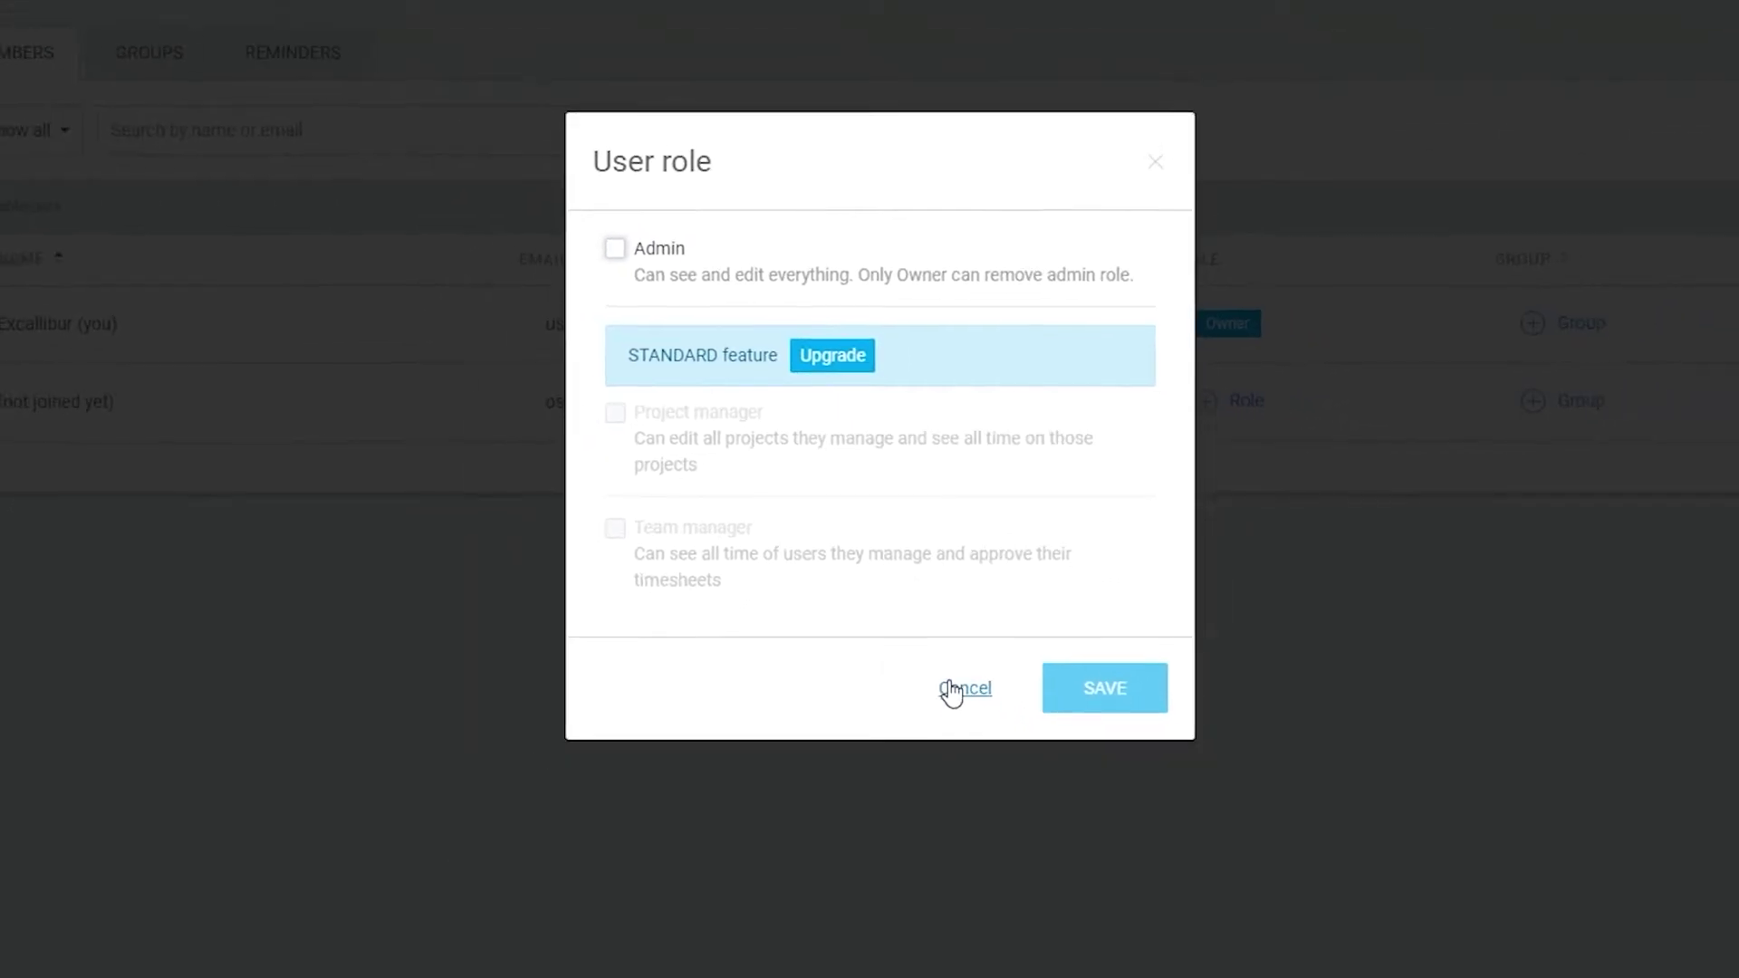
pyautogui.click(950, 690)
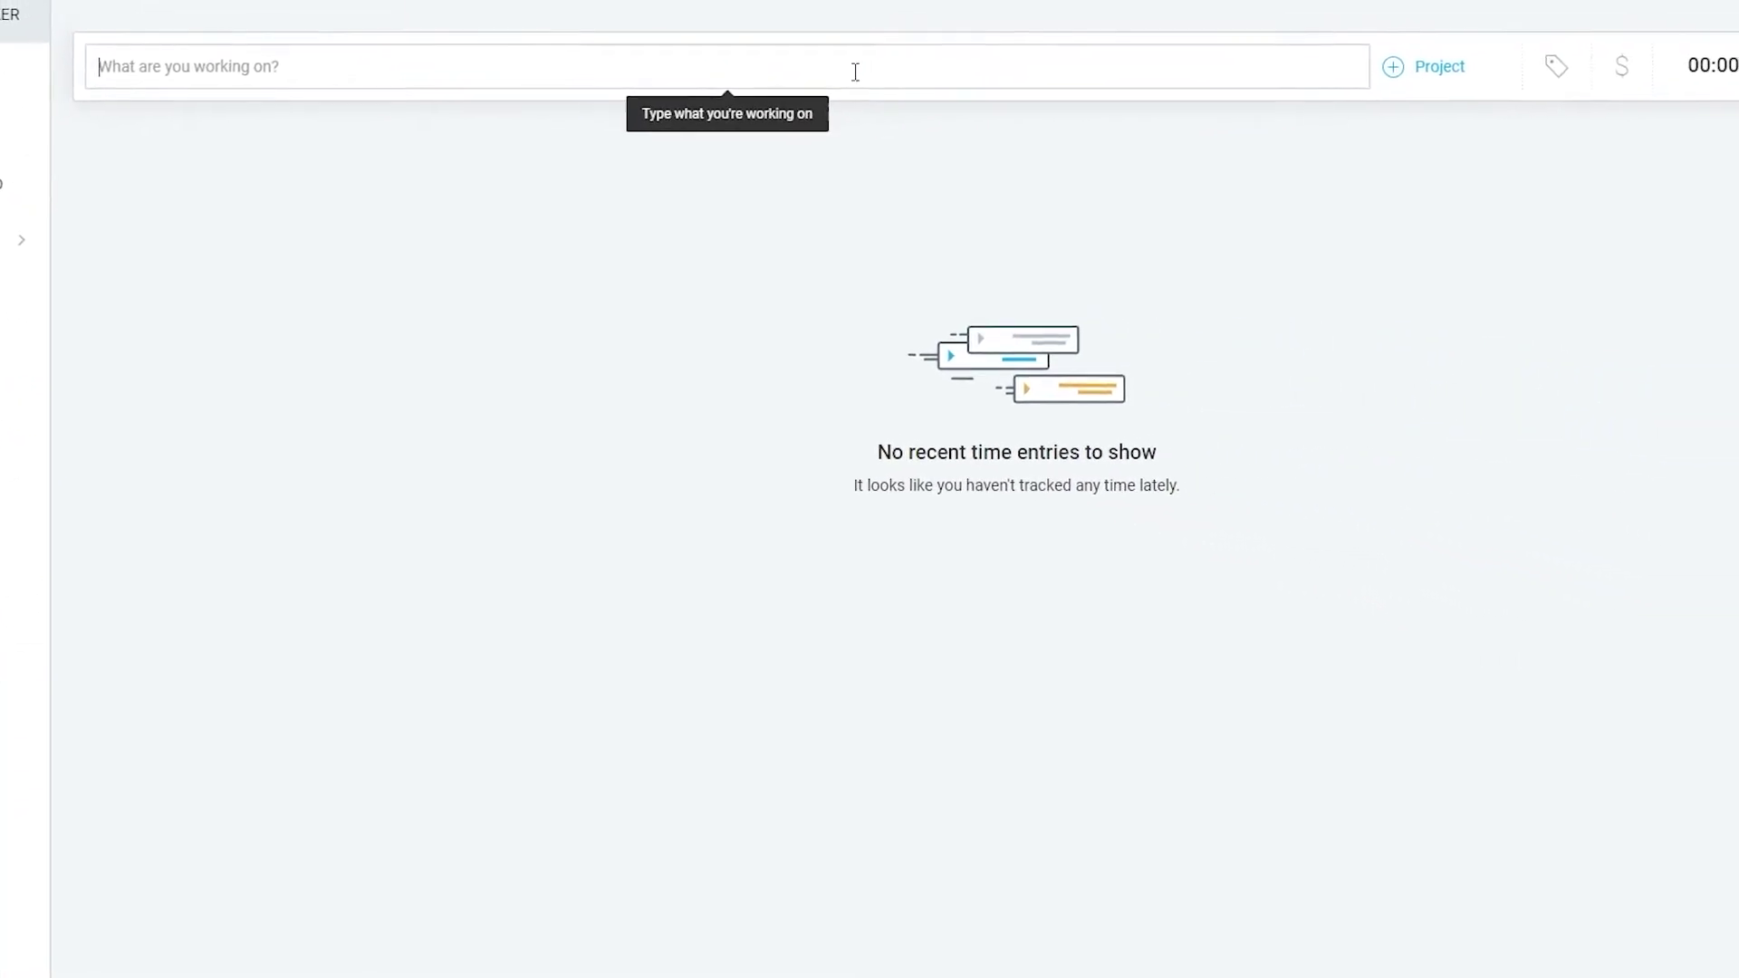
# - Assign the new entry to Podcast with description 'E', and create and apply an 'editing' tag
pyautogui.click(1369, 82)
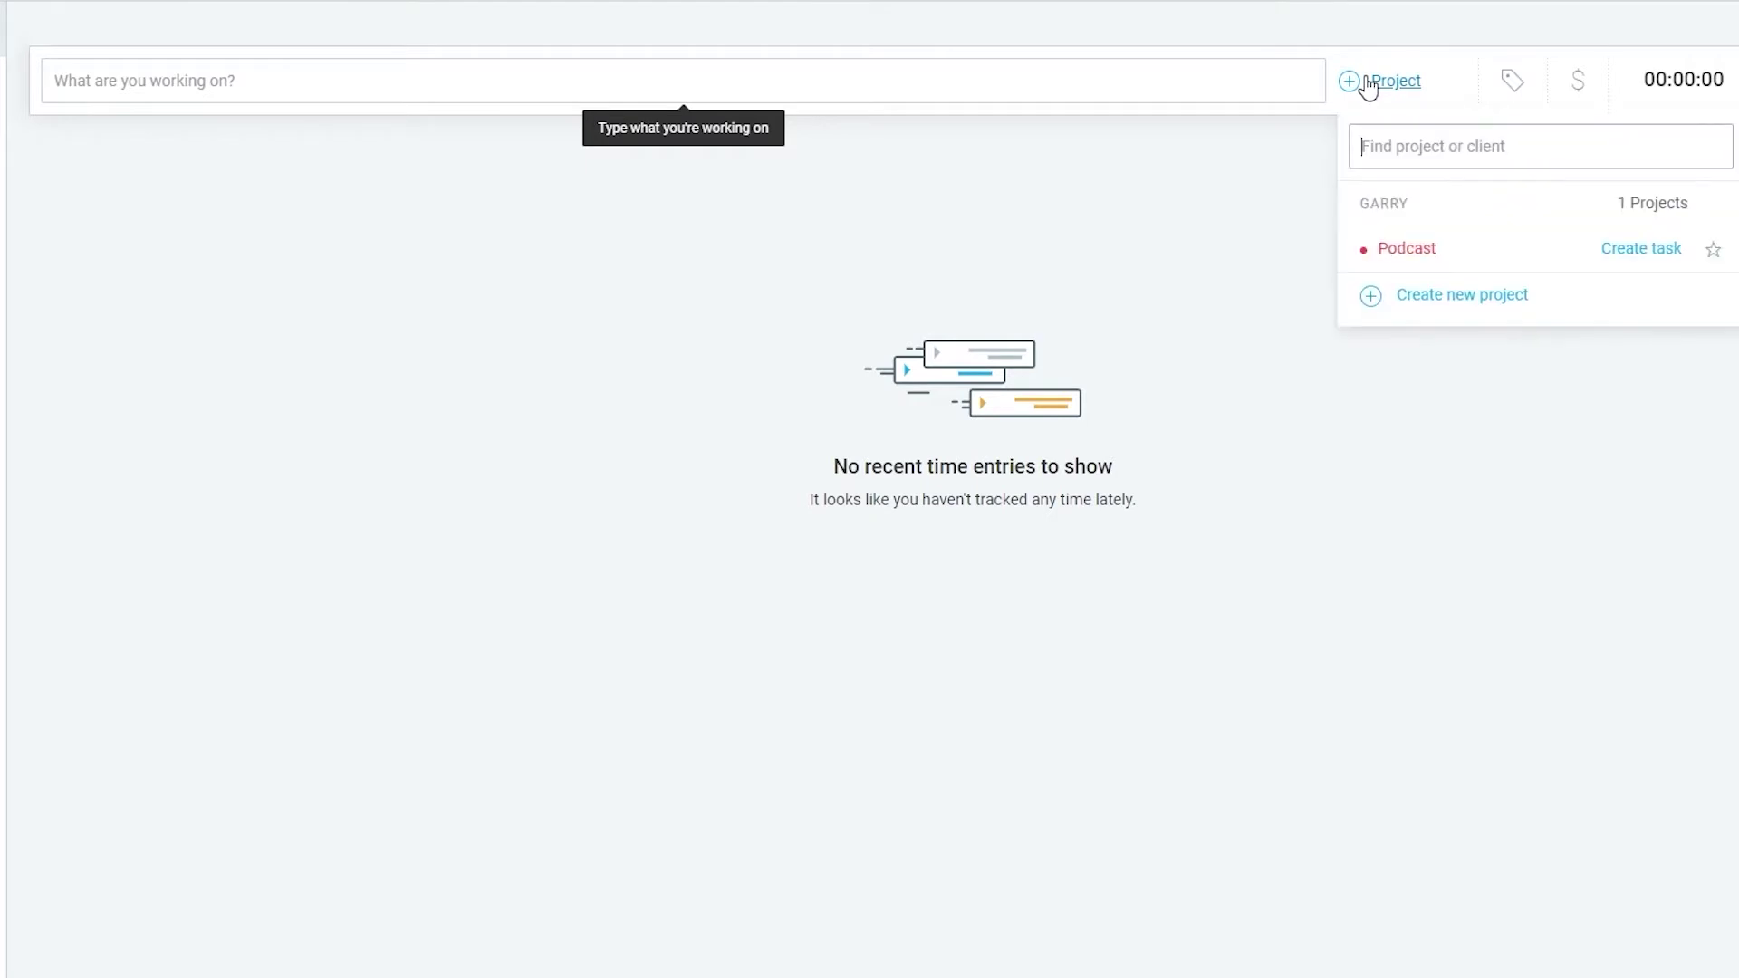
pyautogui.click(1426, 254)
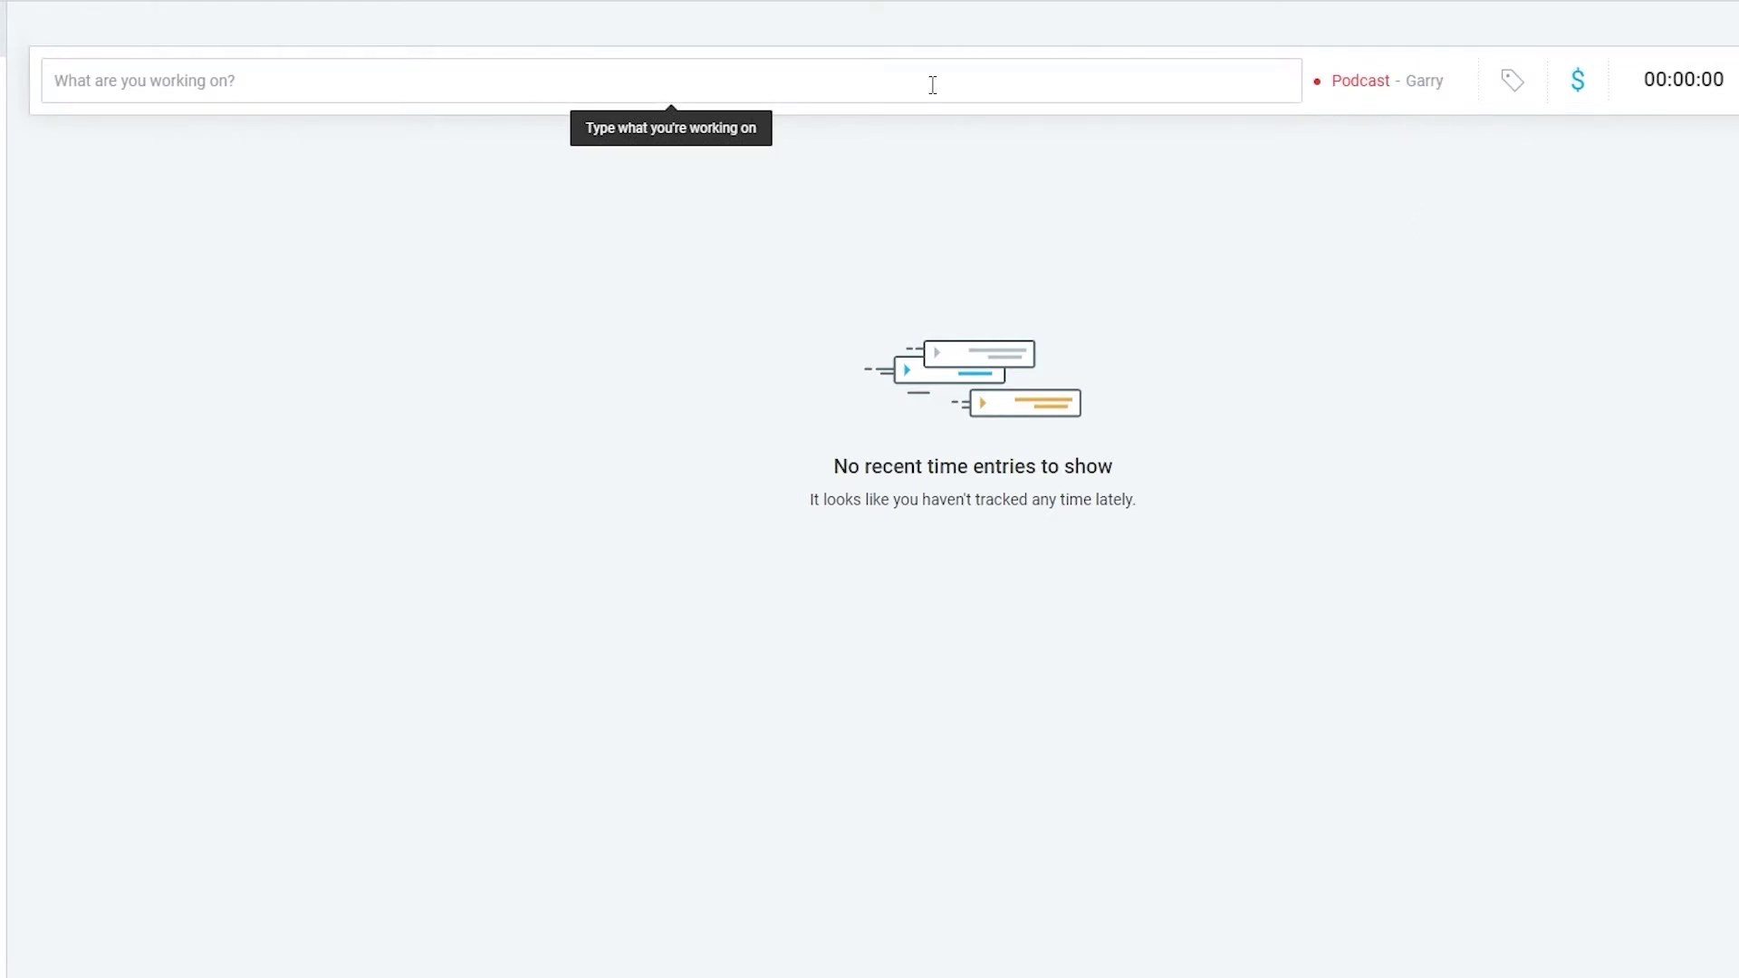
pyautogui.write('E')
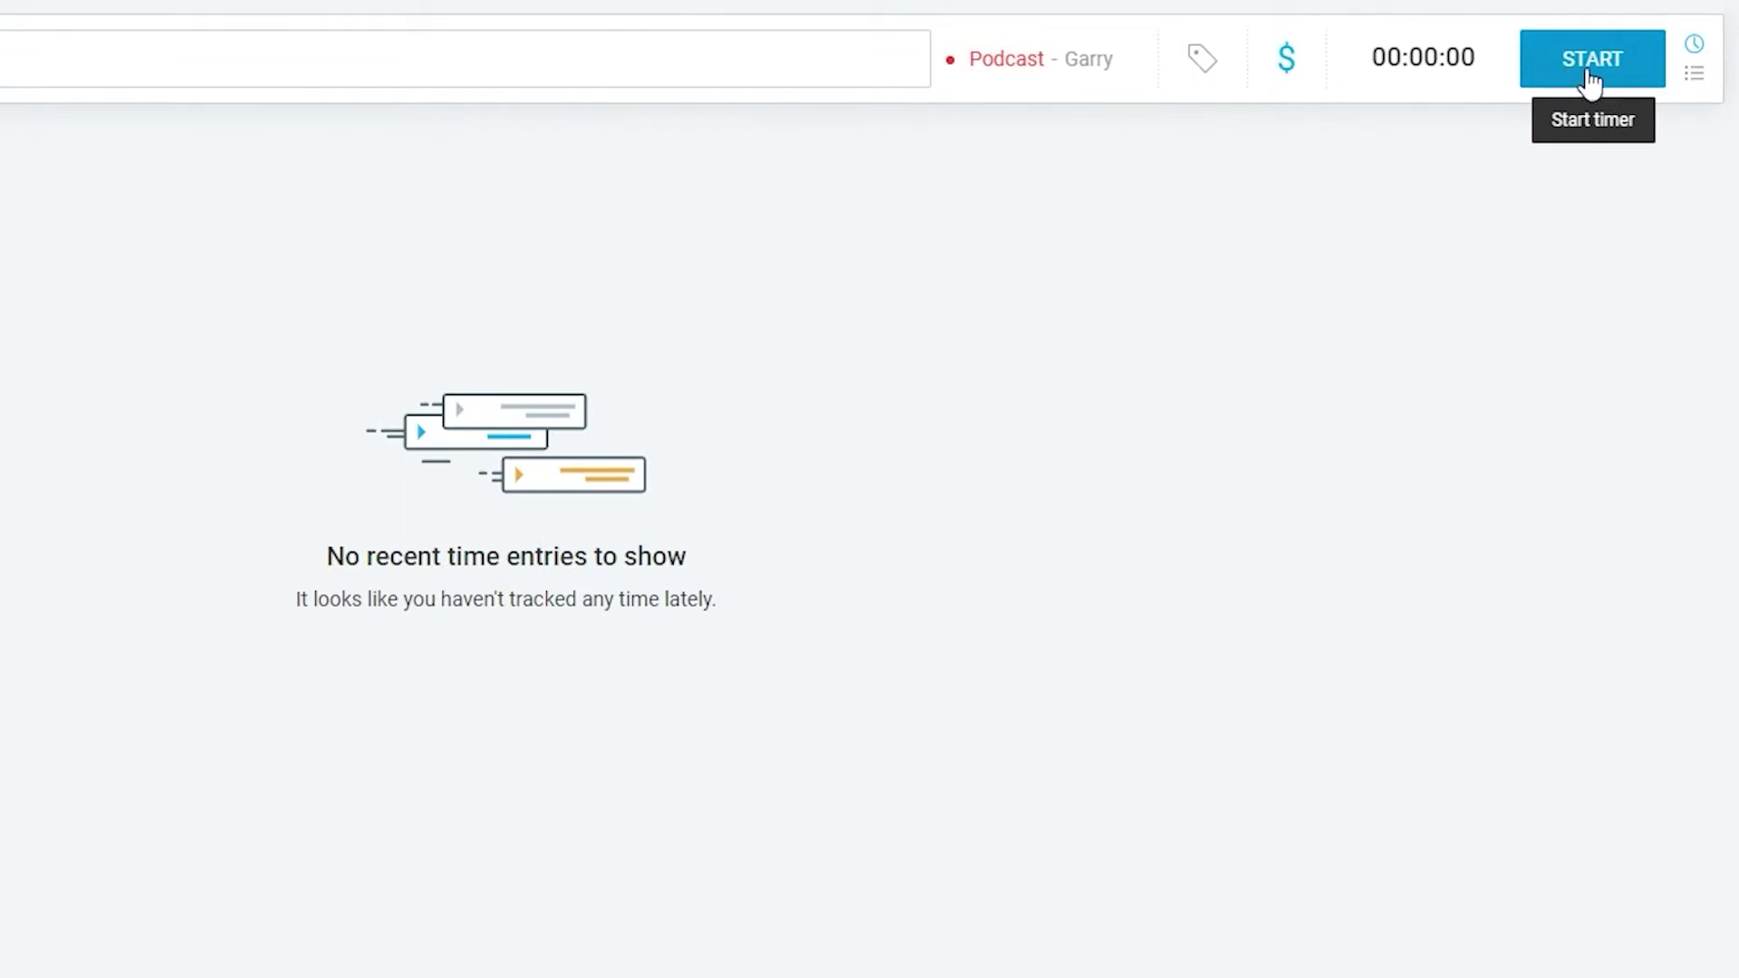
pyautogui.click(1200, 60)
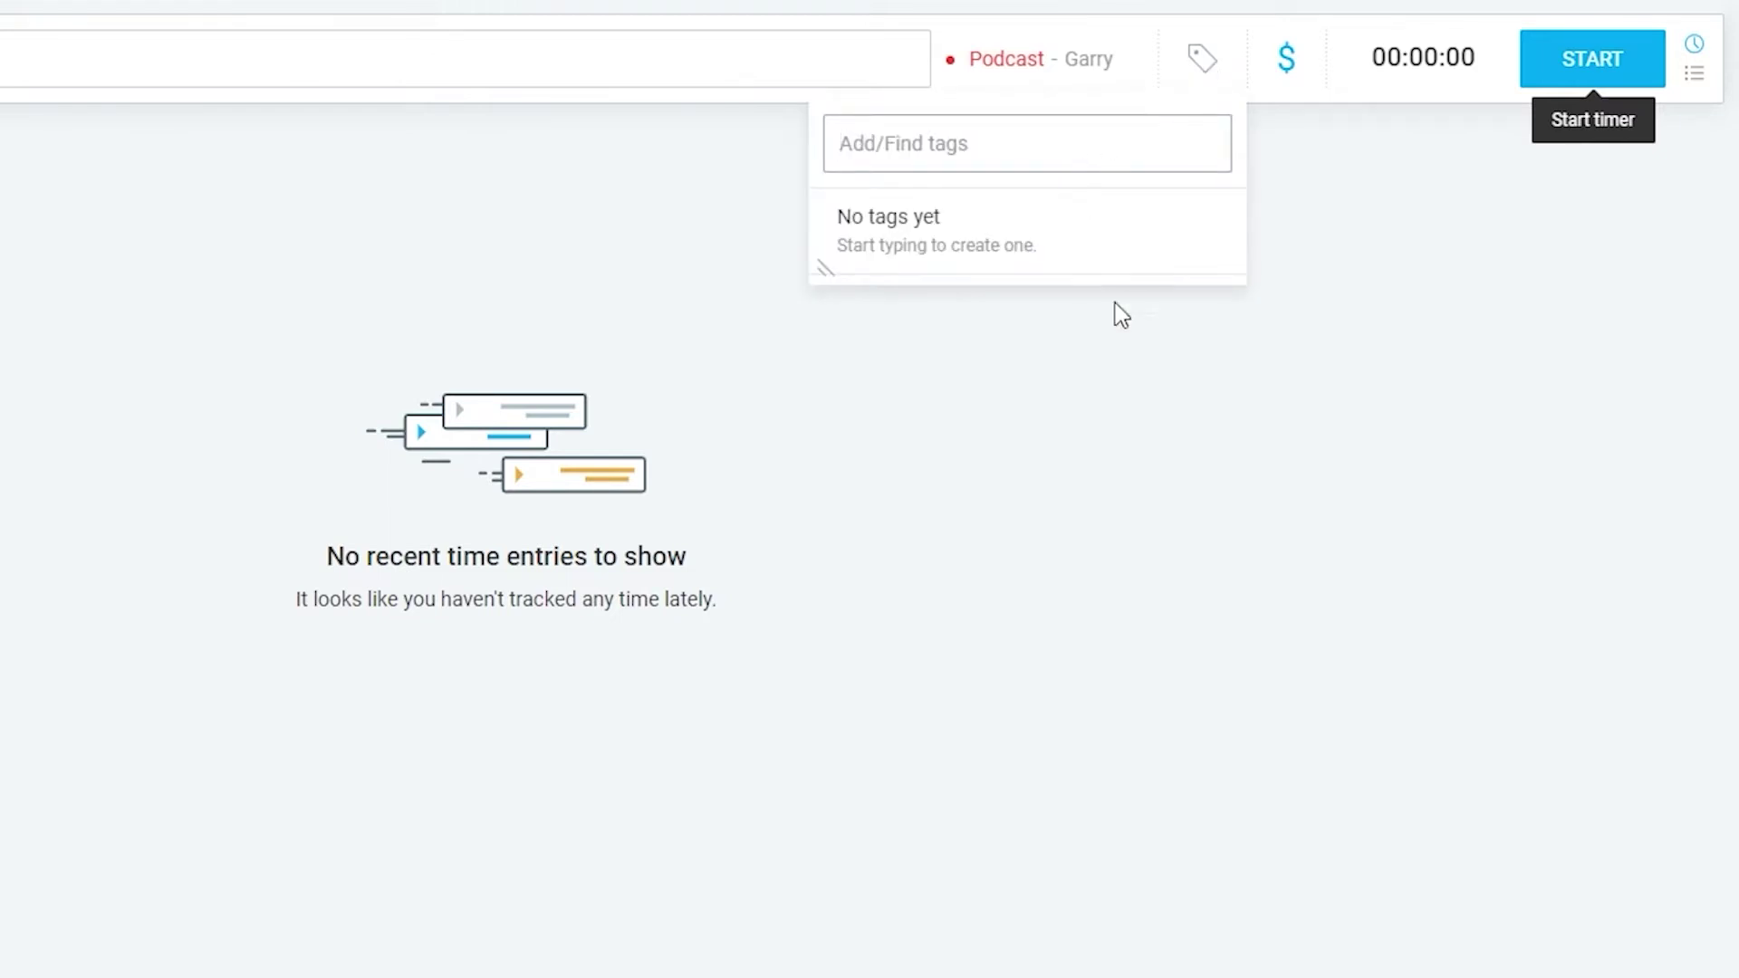
pyautogui.write('editing')
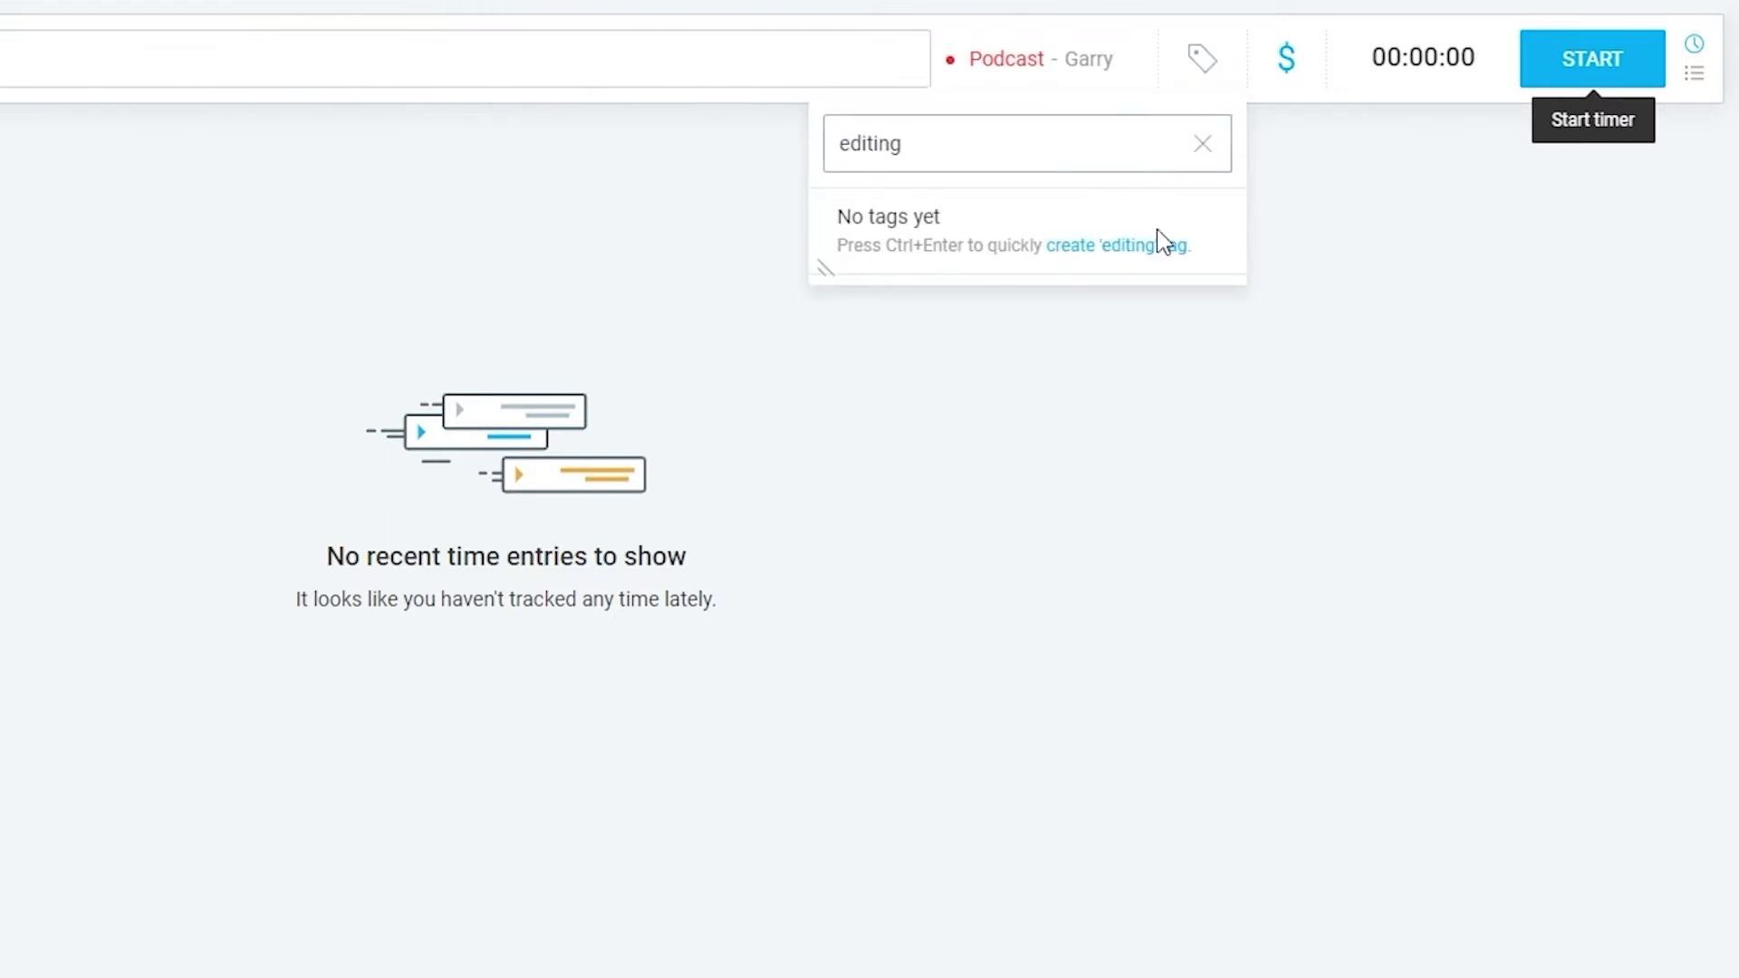
pyautogui.click(1150, 247)
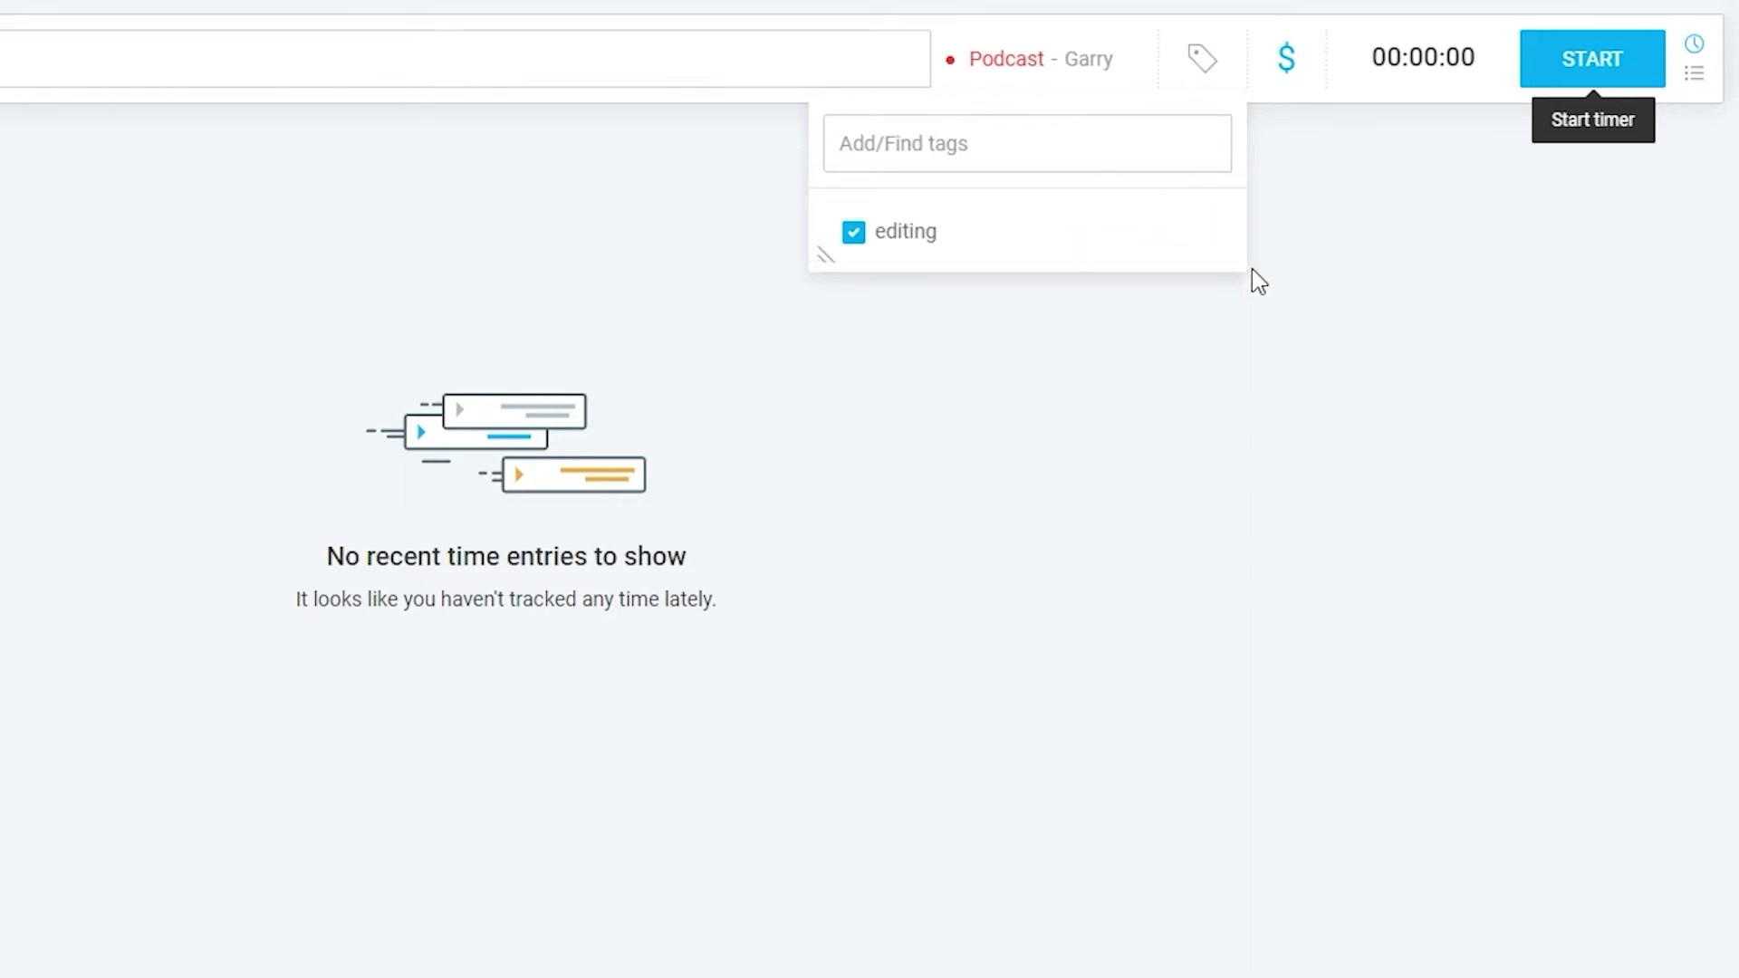
pyautogui.click(1416, 345)
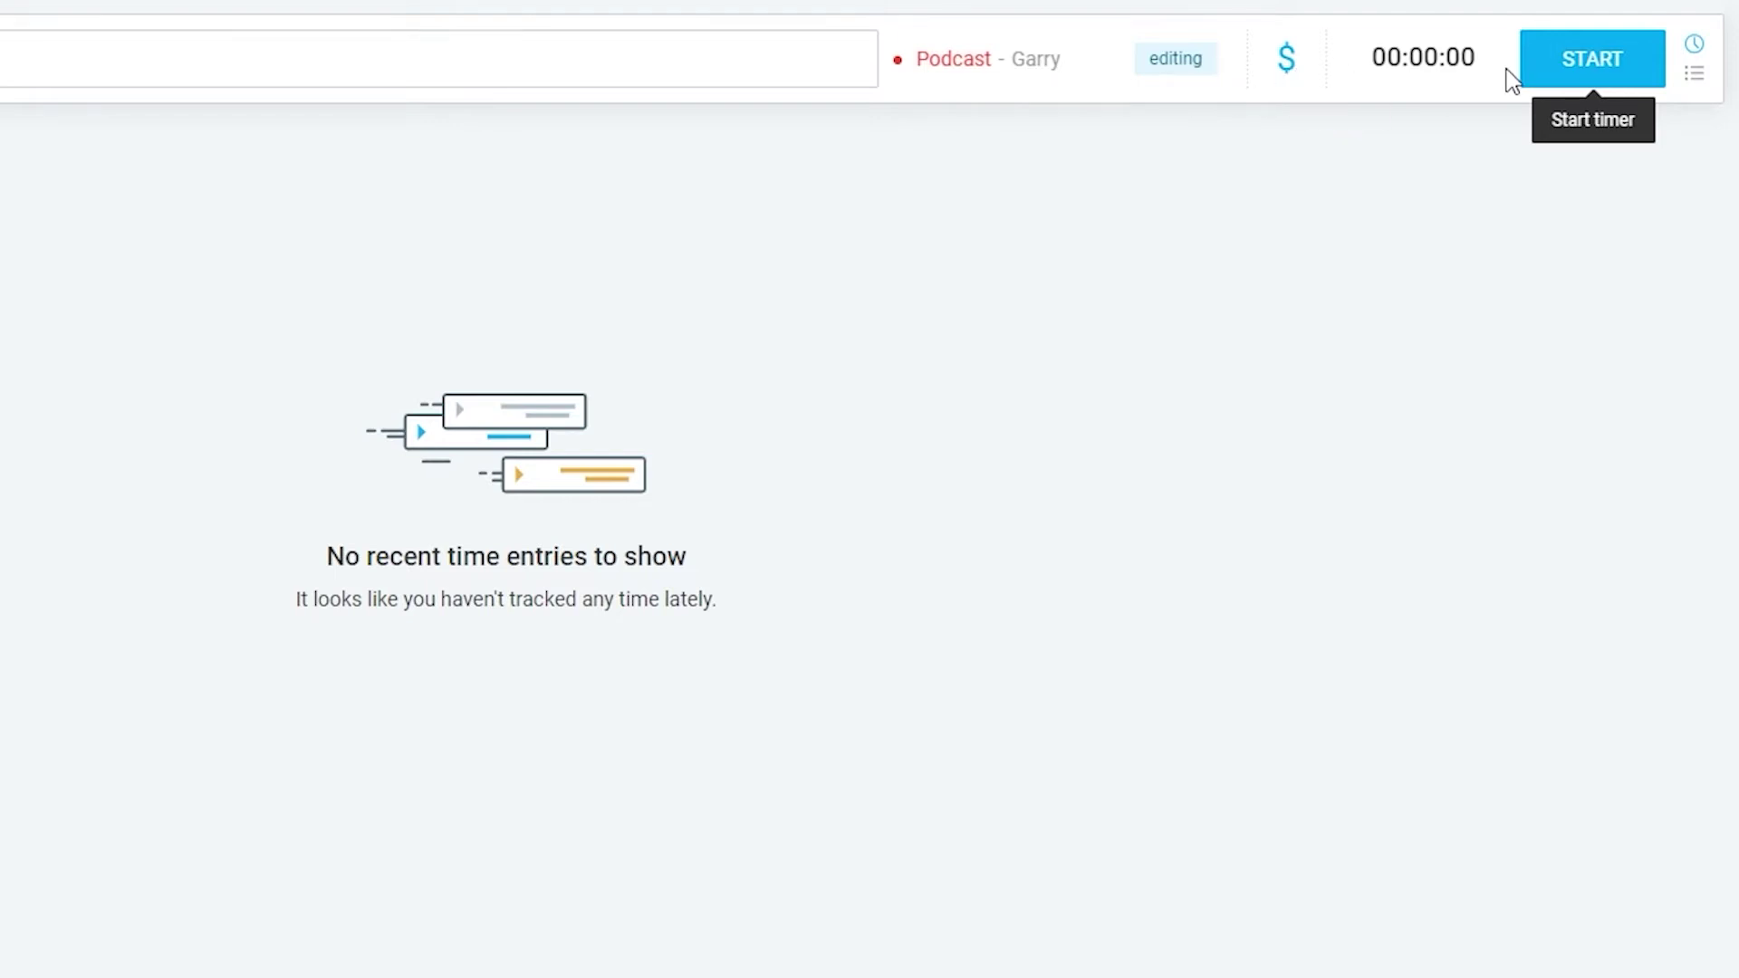
# - Run the timer on the Podcast entry for 00:02:43 and check the dashboard totals
pyautogui.click(1607, 84)
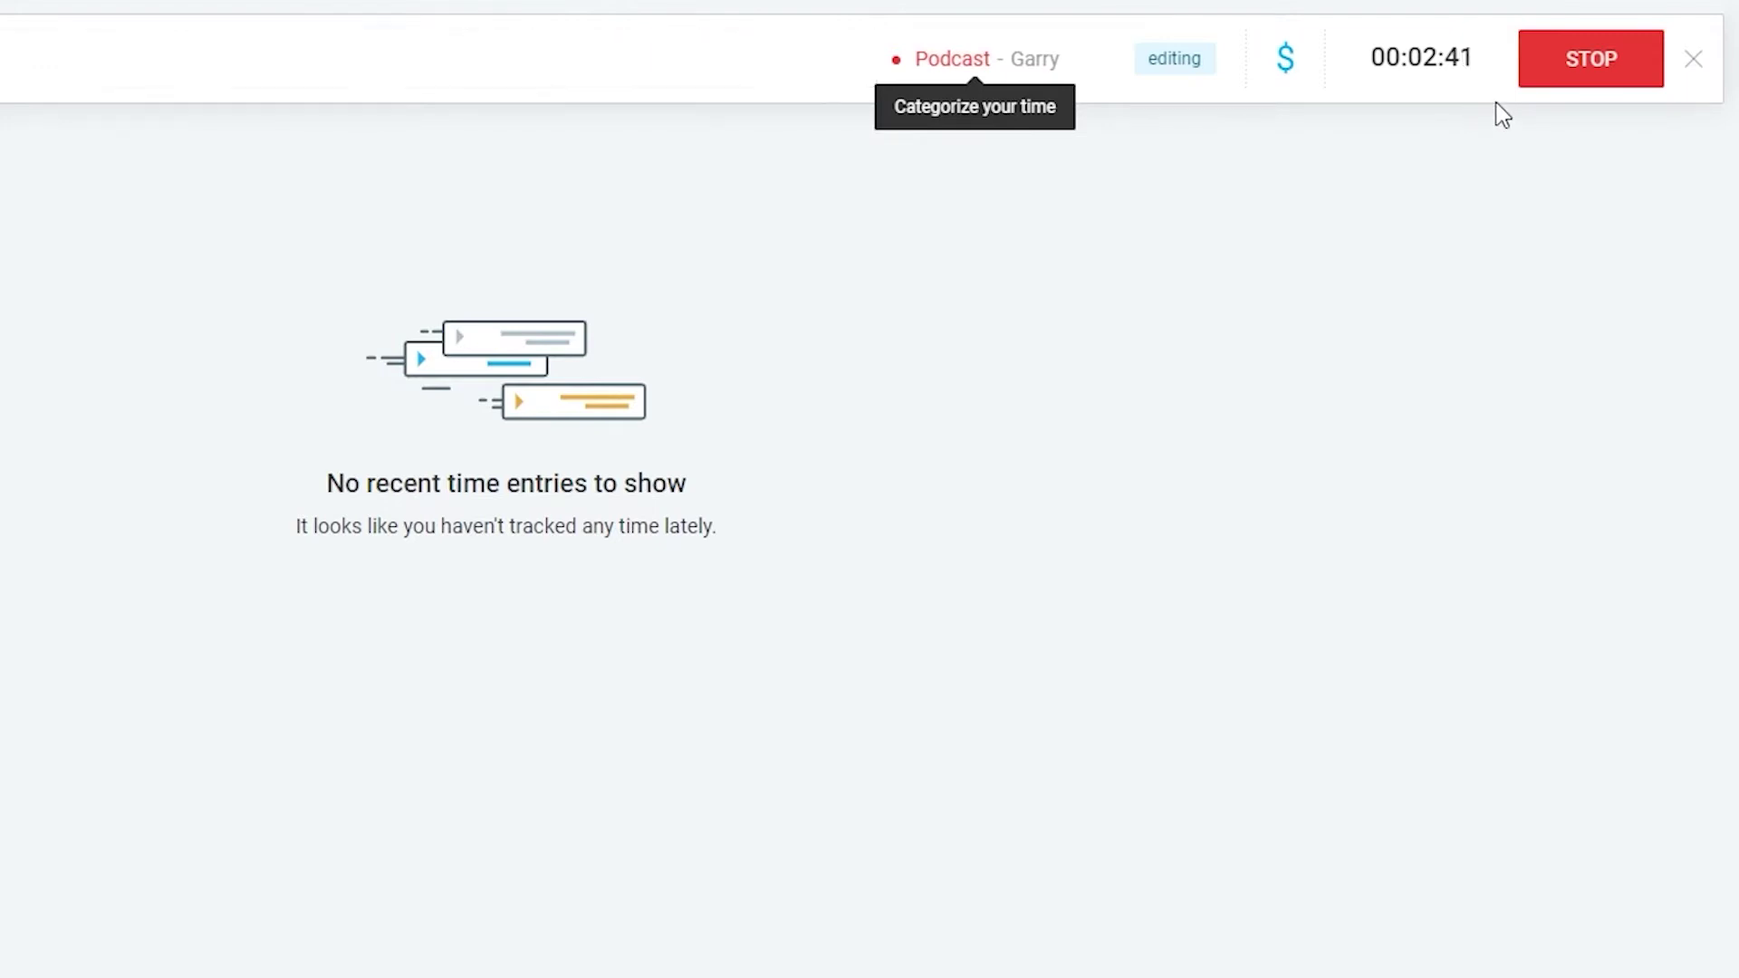
pyautogui.click(1604, 80)
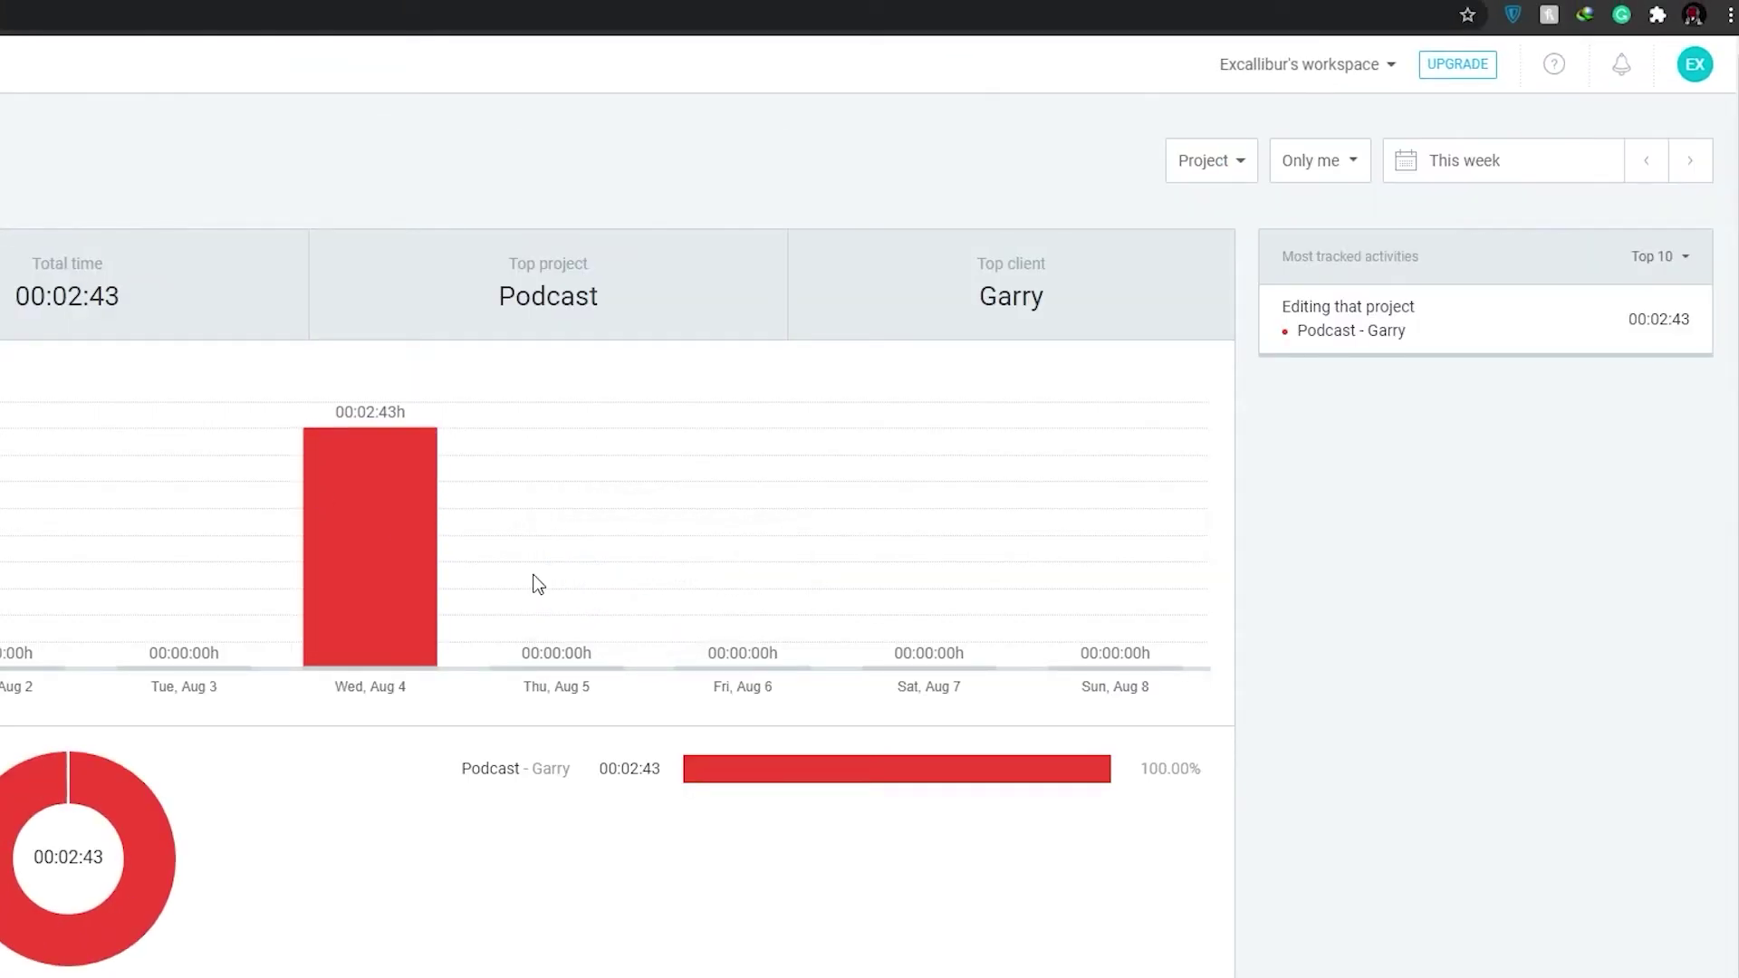
pyautogui.moveTo(362, 616)
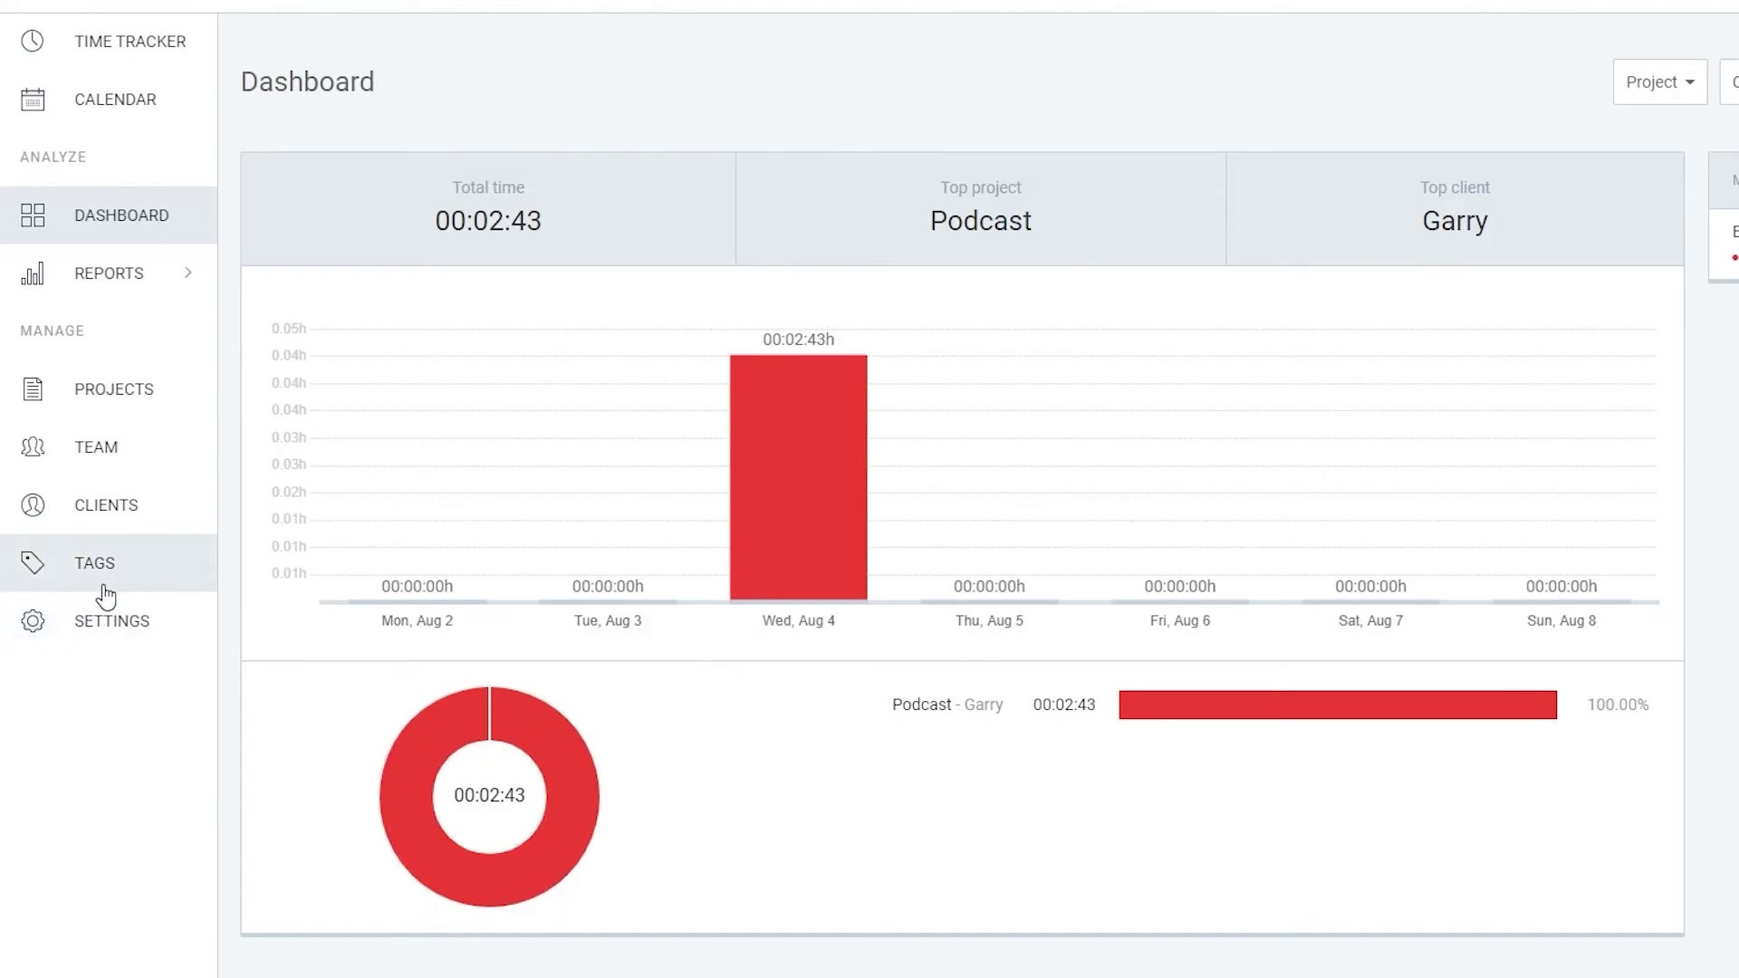
# - Set the workspace billable rate to 5 USD in the workspace settings
pyautogui.click(127, 631)
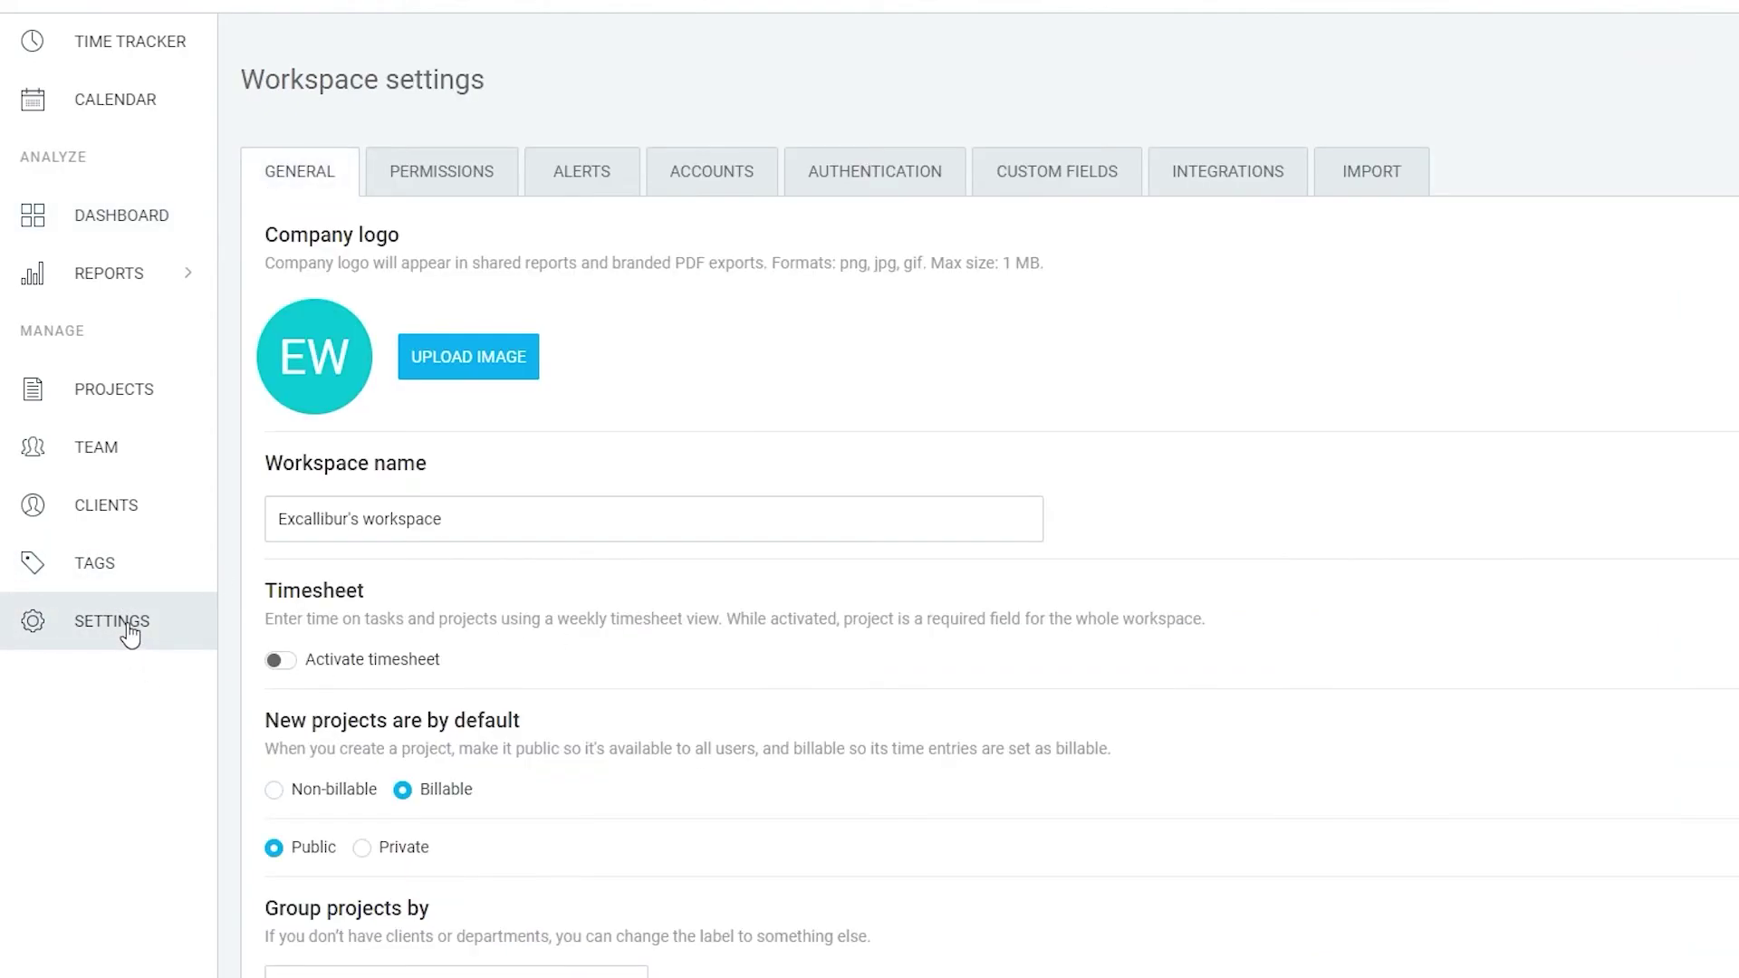
pyautogui.scroll(-5, 415, 683)
pyautogui.scroll(-4, 420, 677)
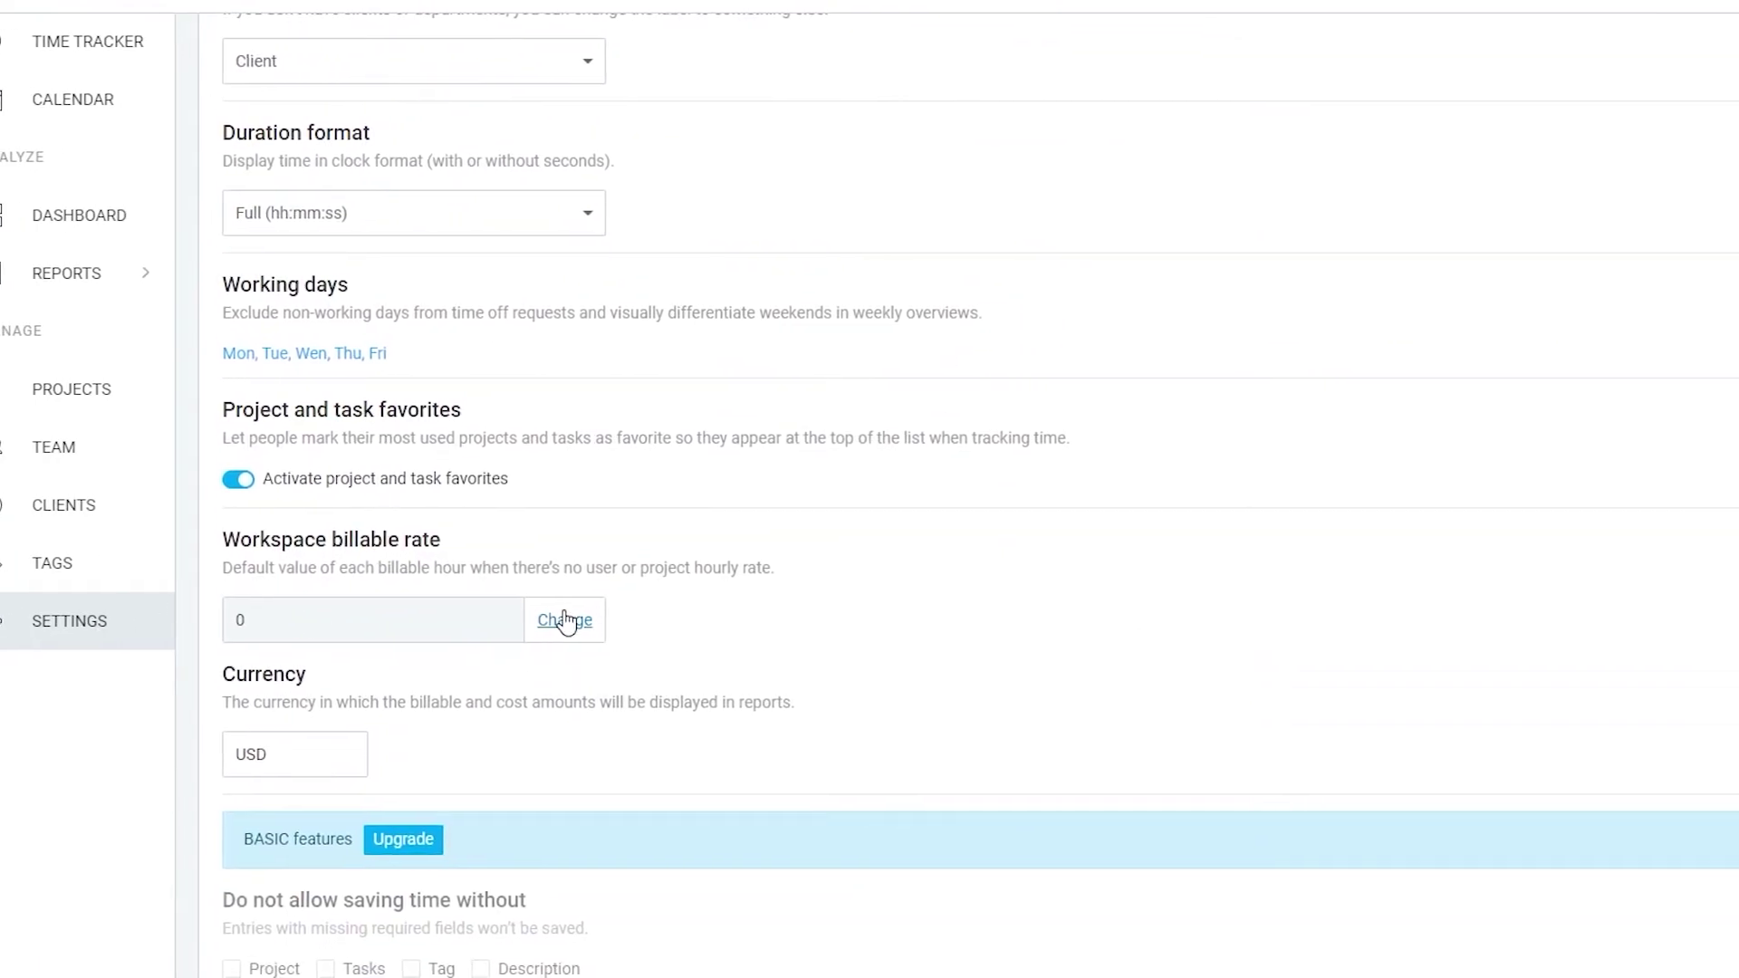
pyautogui.click(606, 620)
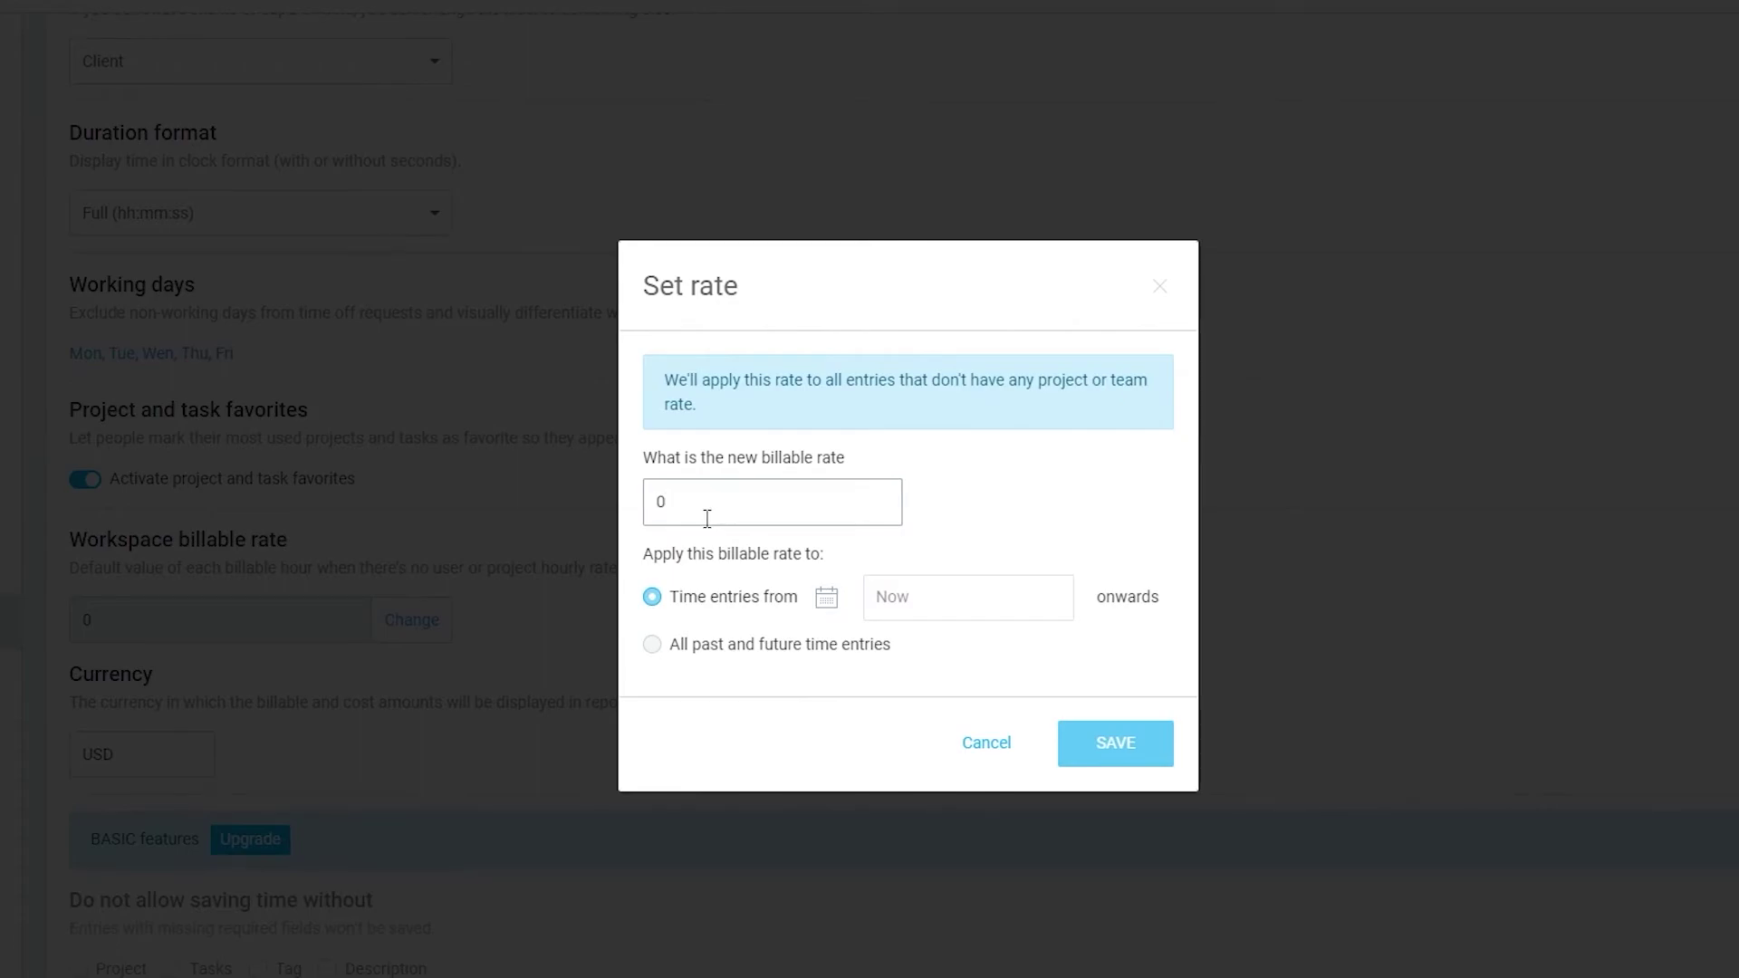
pyautogui.write('5')
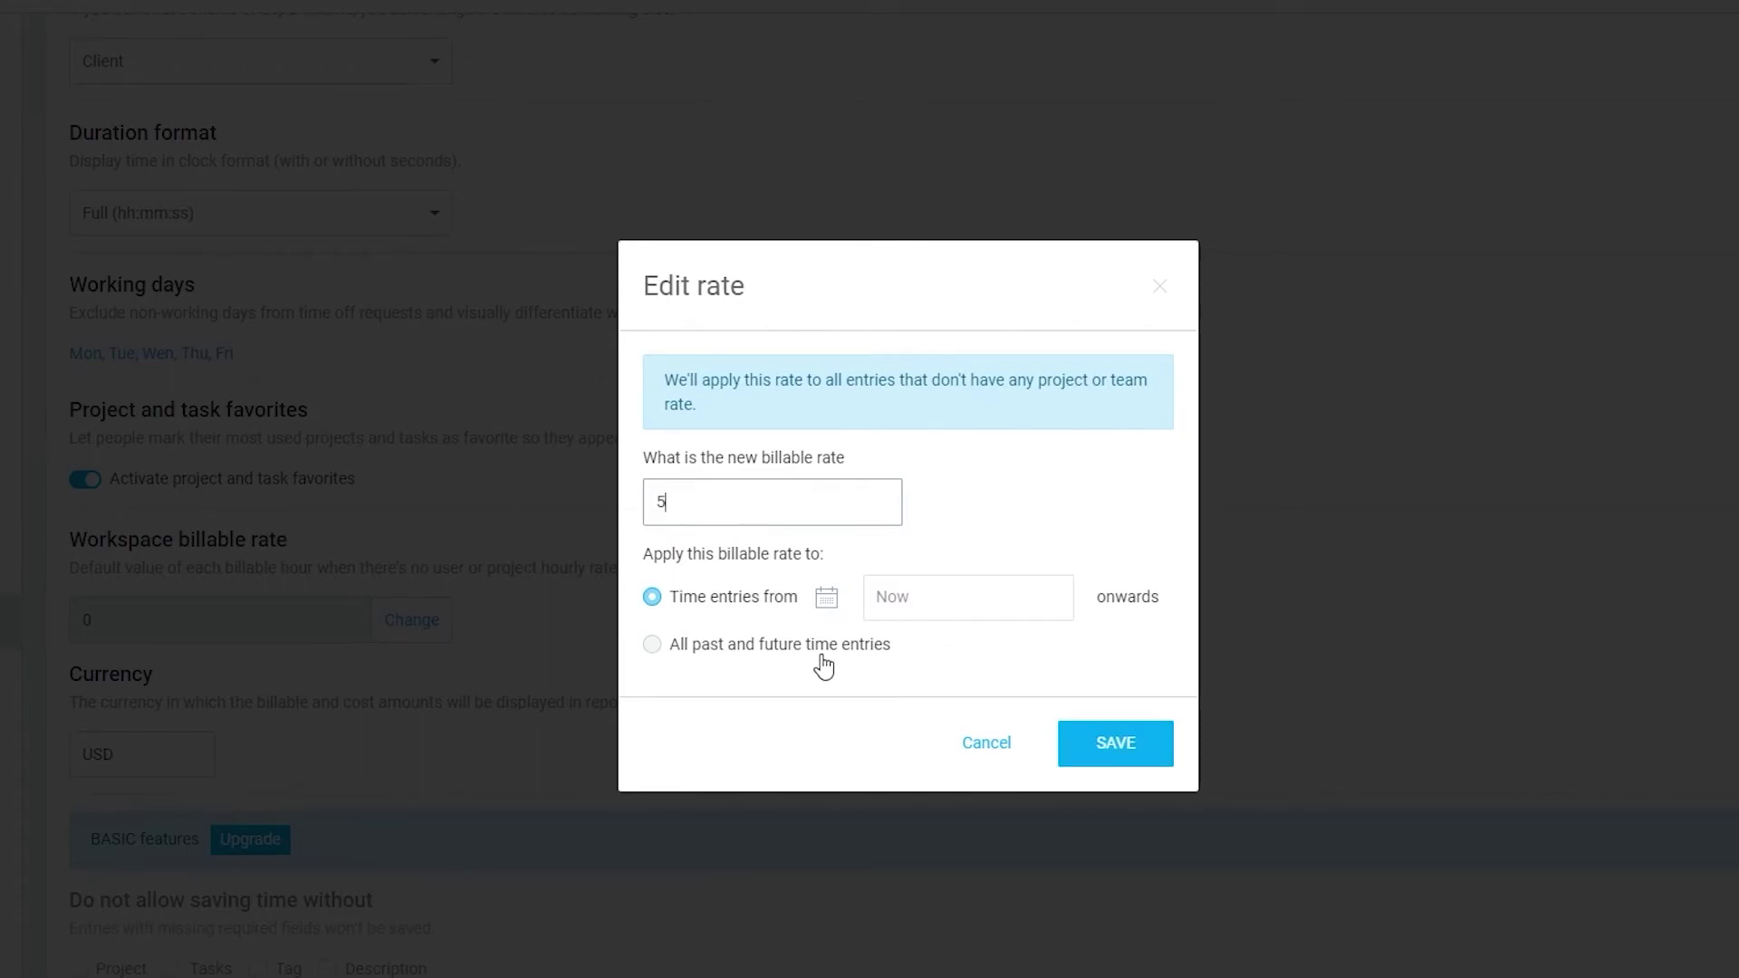
pyautogui.click(1110, 742)
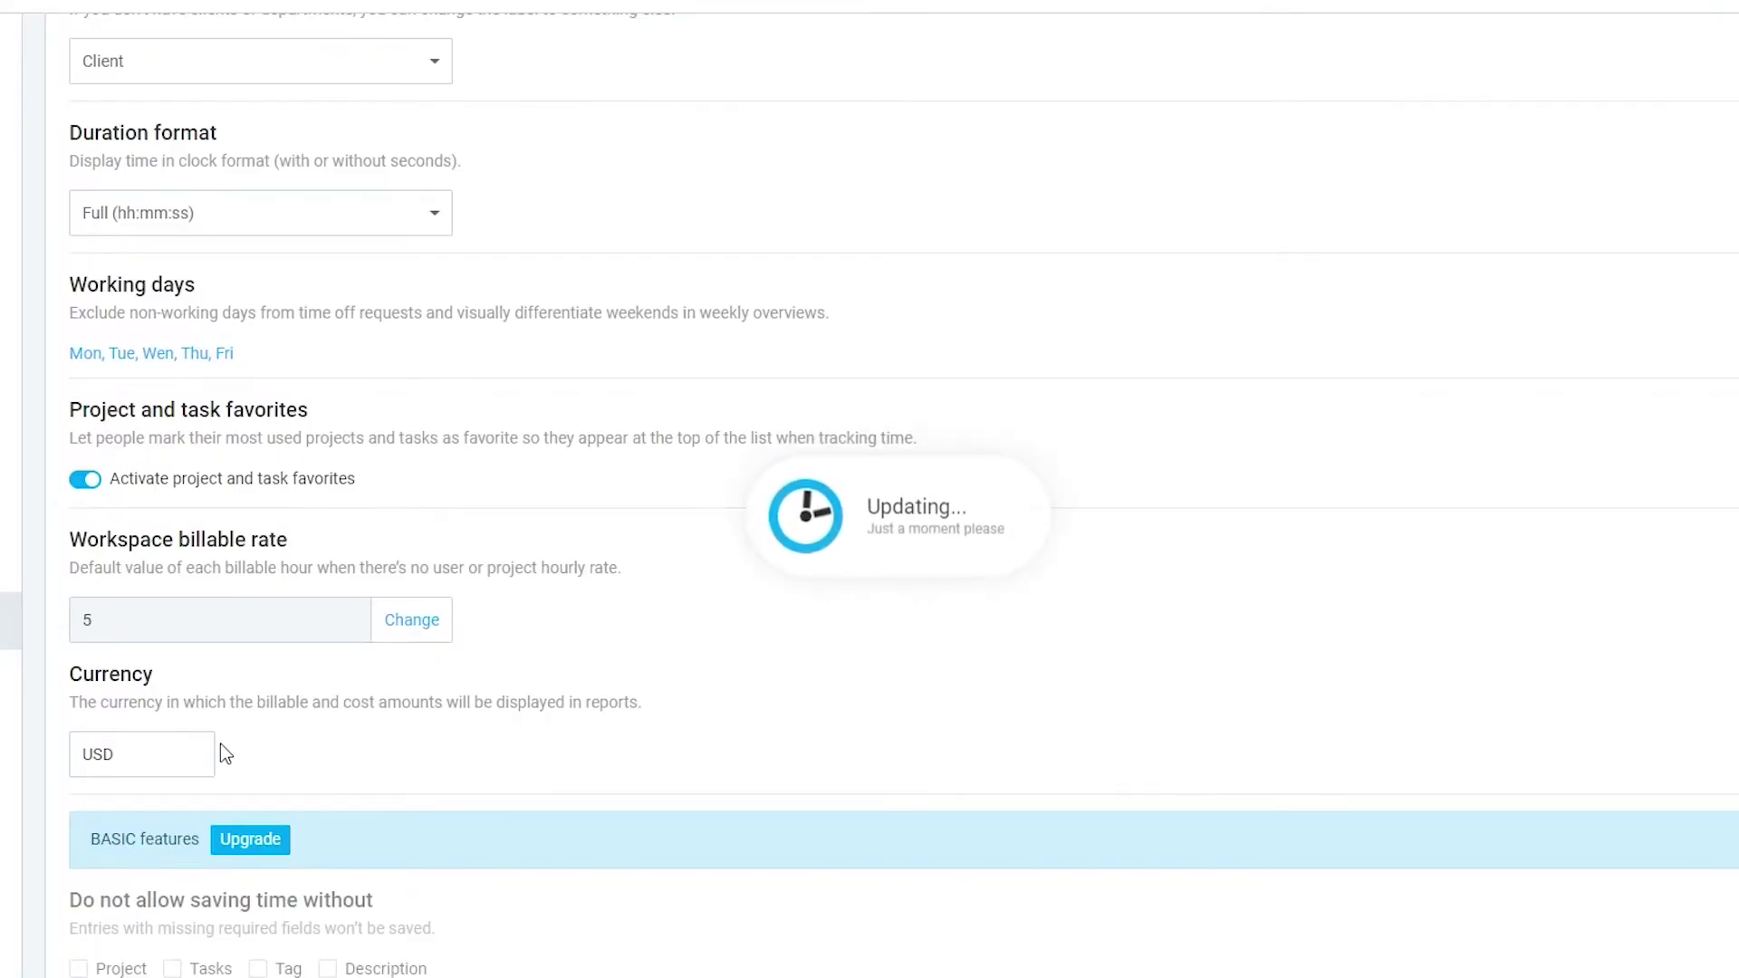
# - Scroll through the remaining workspace settings to review them
pyautogui.scroll(-1, 170, 765)
pyautogui.scroll(-1, 145, 787)
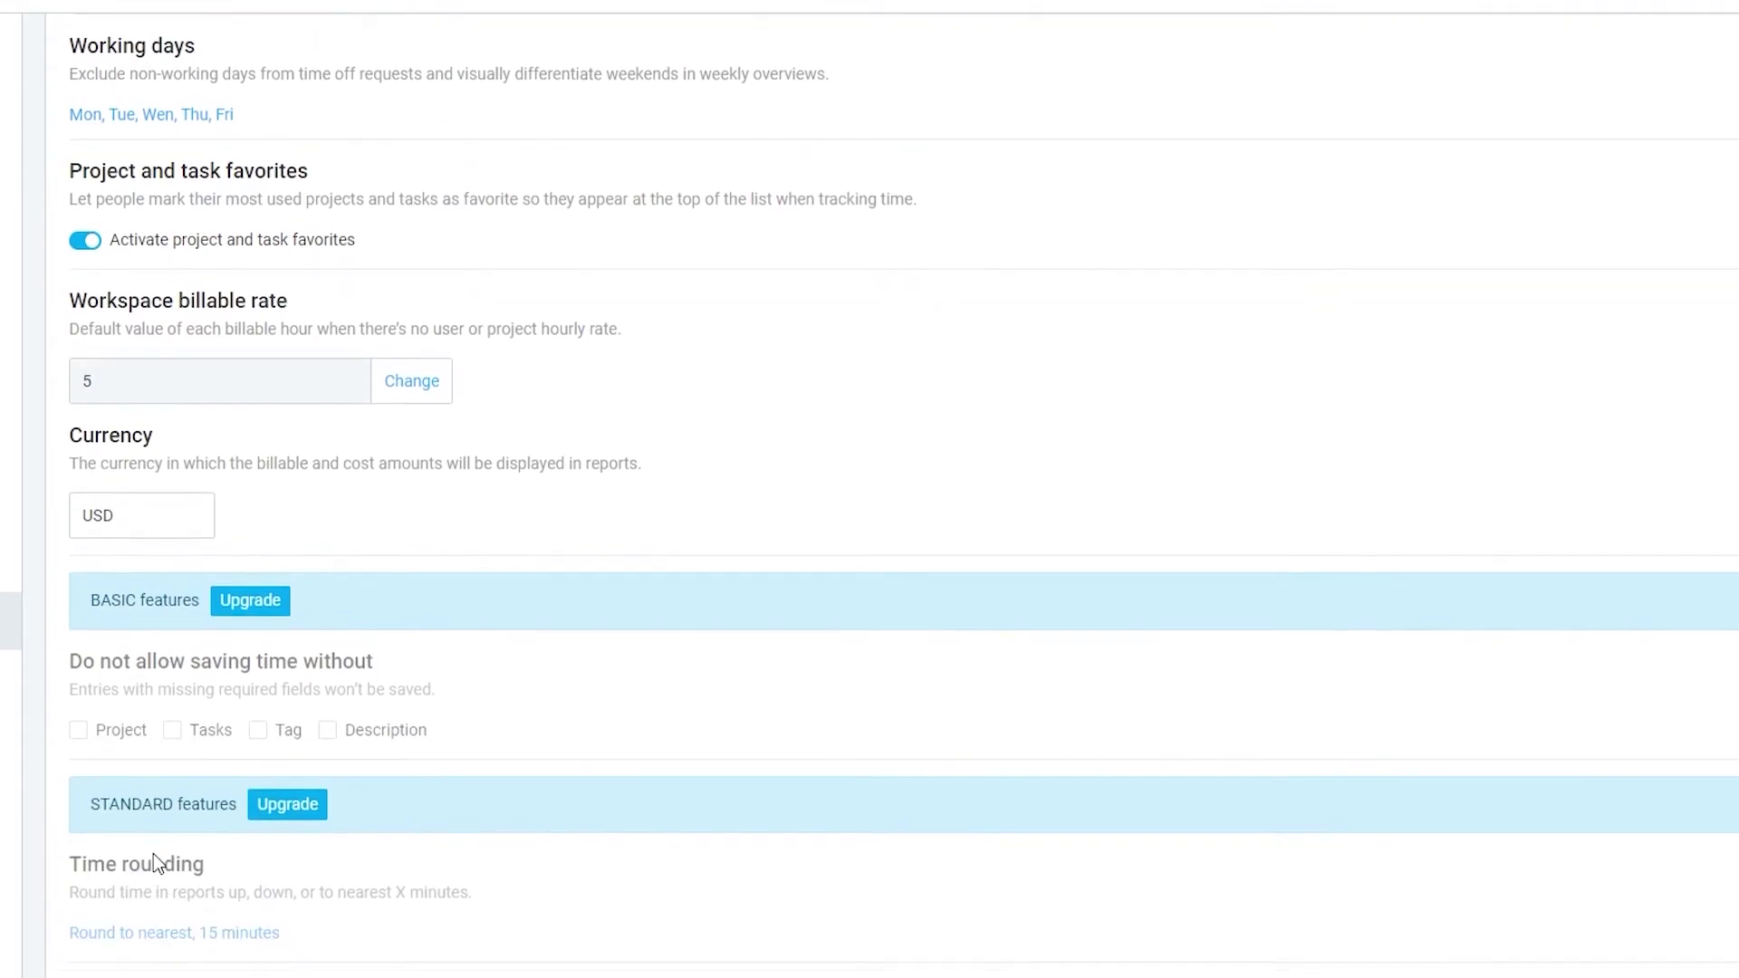
pyautogui.scroll(-8, 154, 853)
pyautogui.scroll(9, 299, 857)
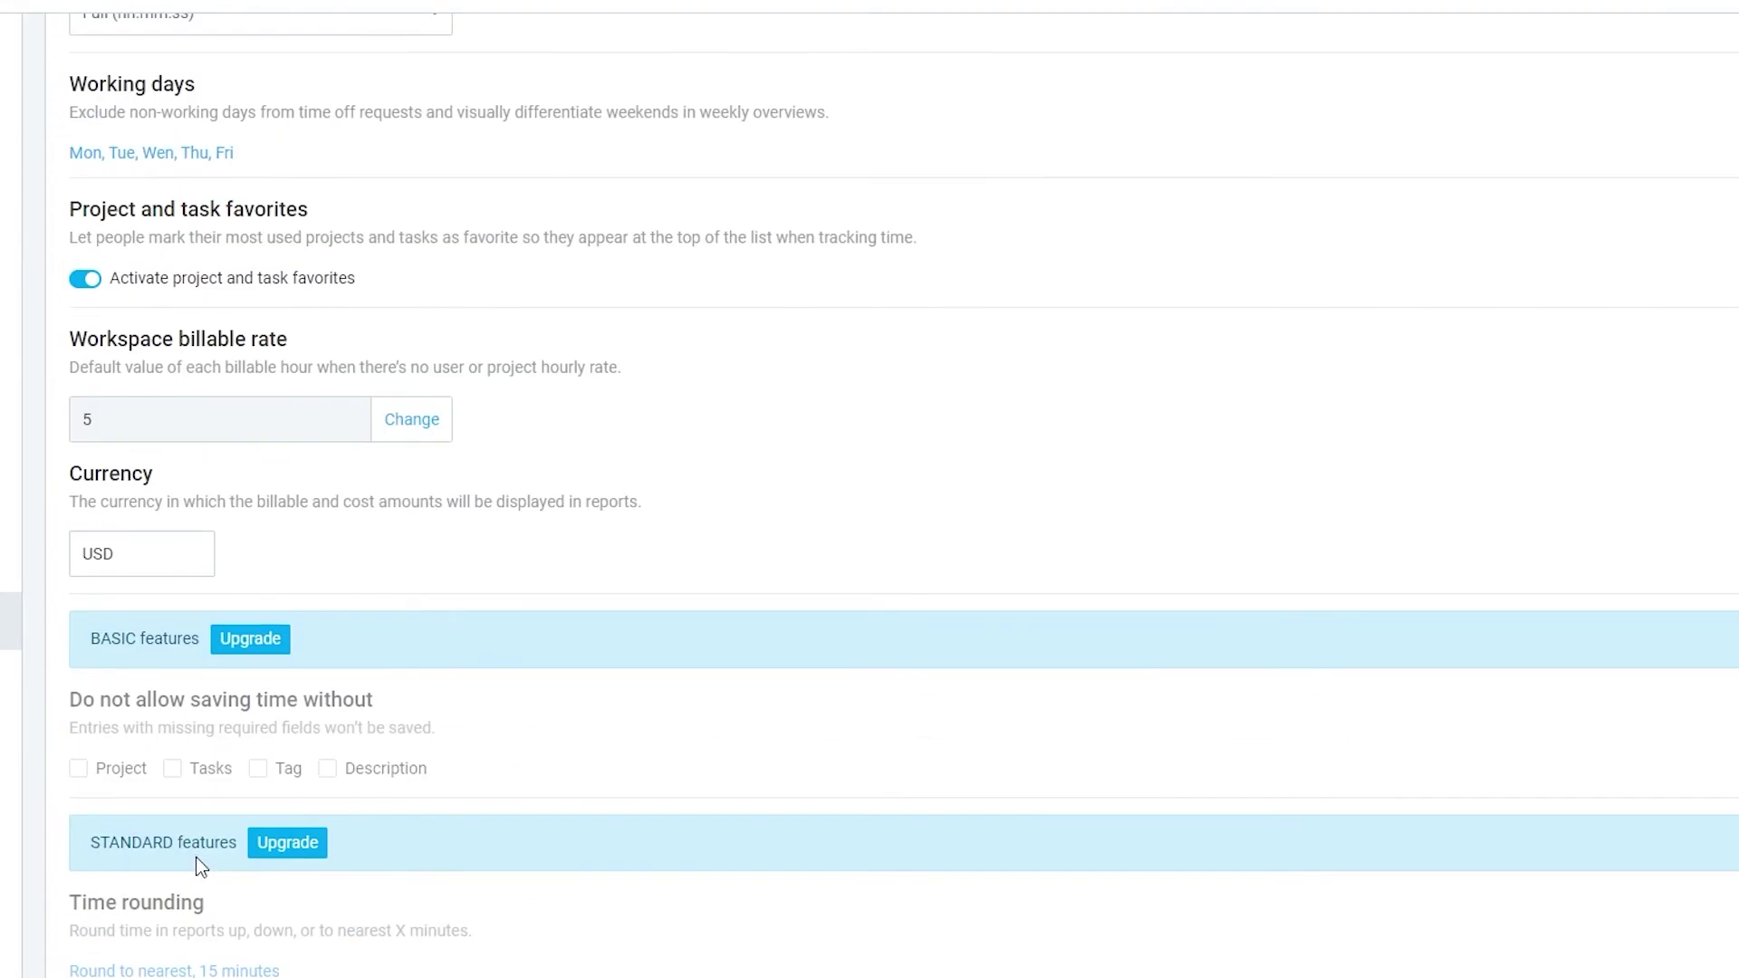
pyautogui.scroll(-9, 196, 856)
pyautogui.scroll(10, 221, 851)
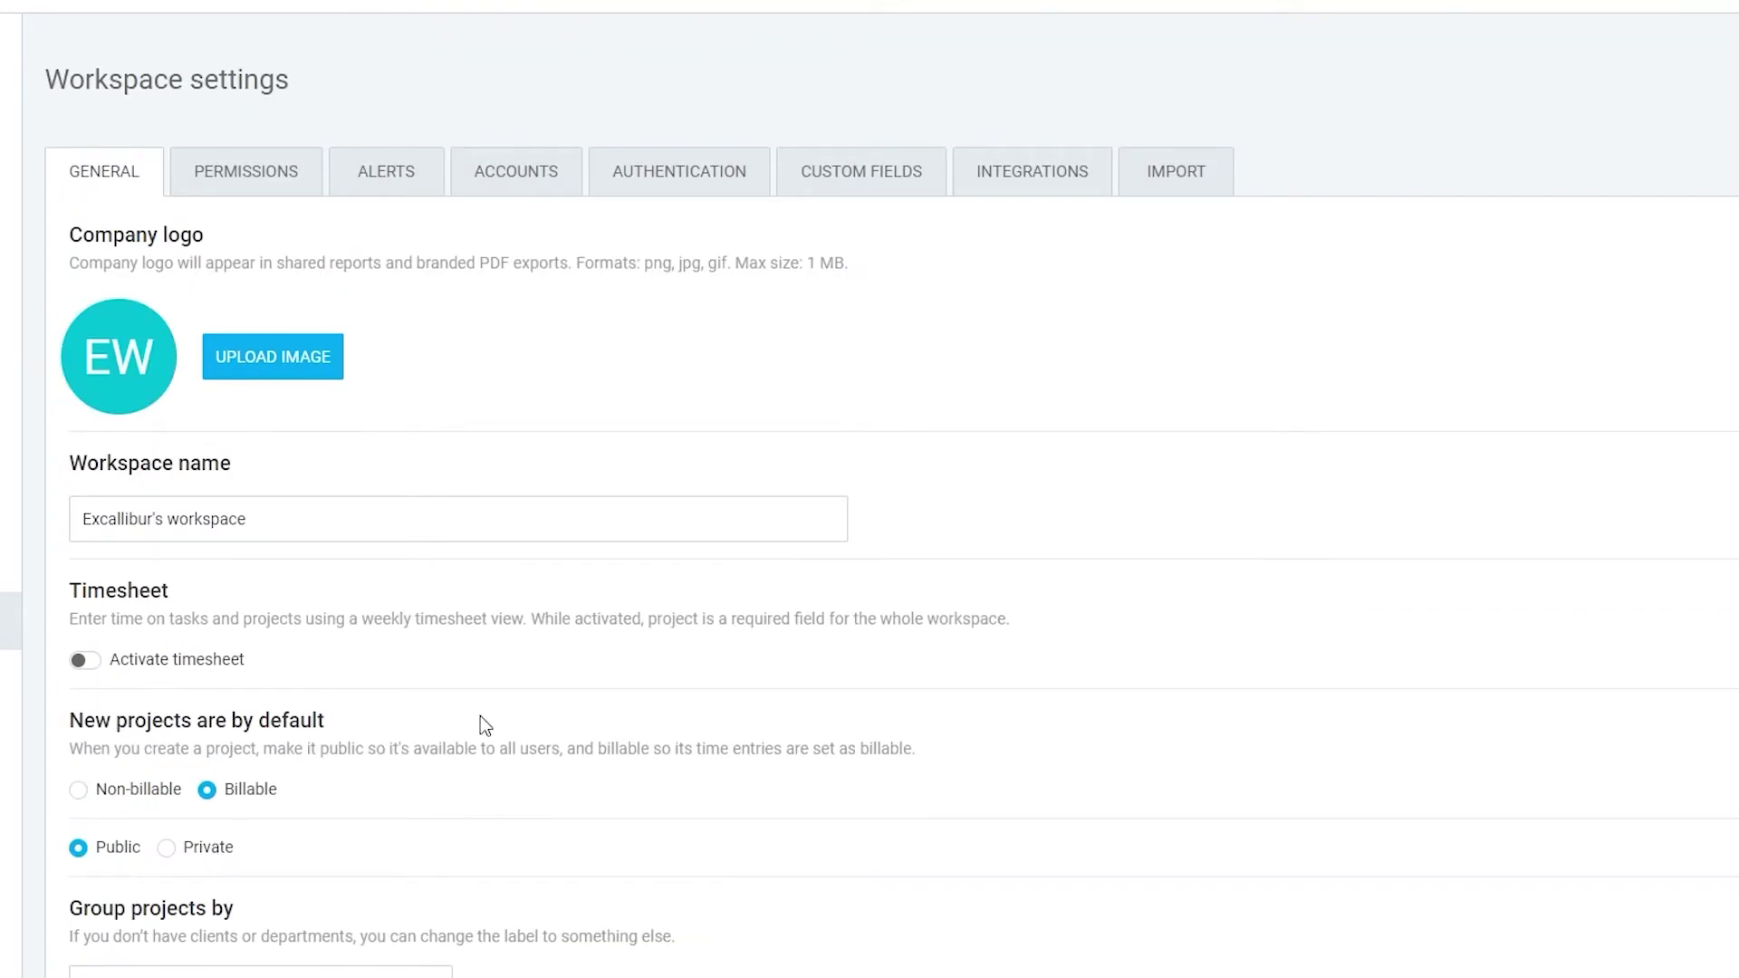
pyautogui.scroll(-10, 516, 733)
pyautogui.scroll(7, 548, 708)
pyautogui.scroll(2, 574, 683)
pyautogui.scroll(-10, 504, 535)
pyautogui.scroll(-3, 505, 536)
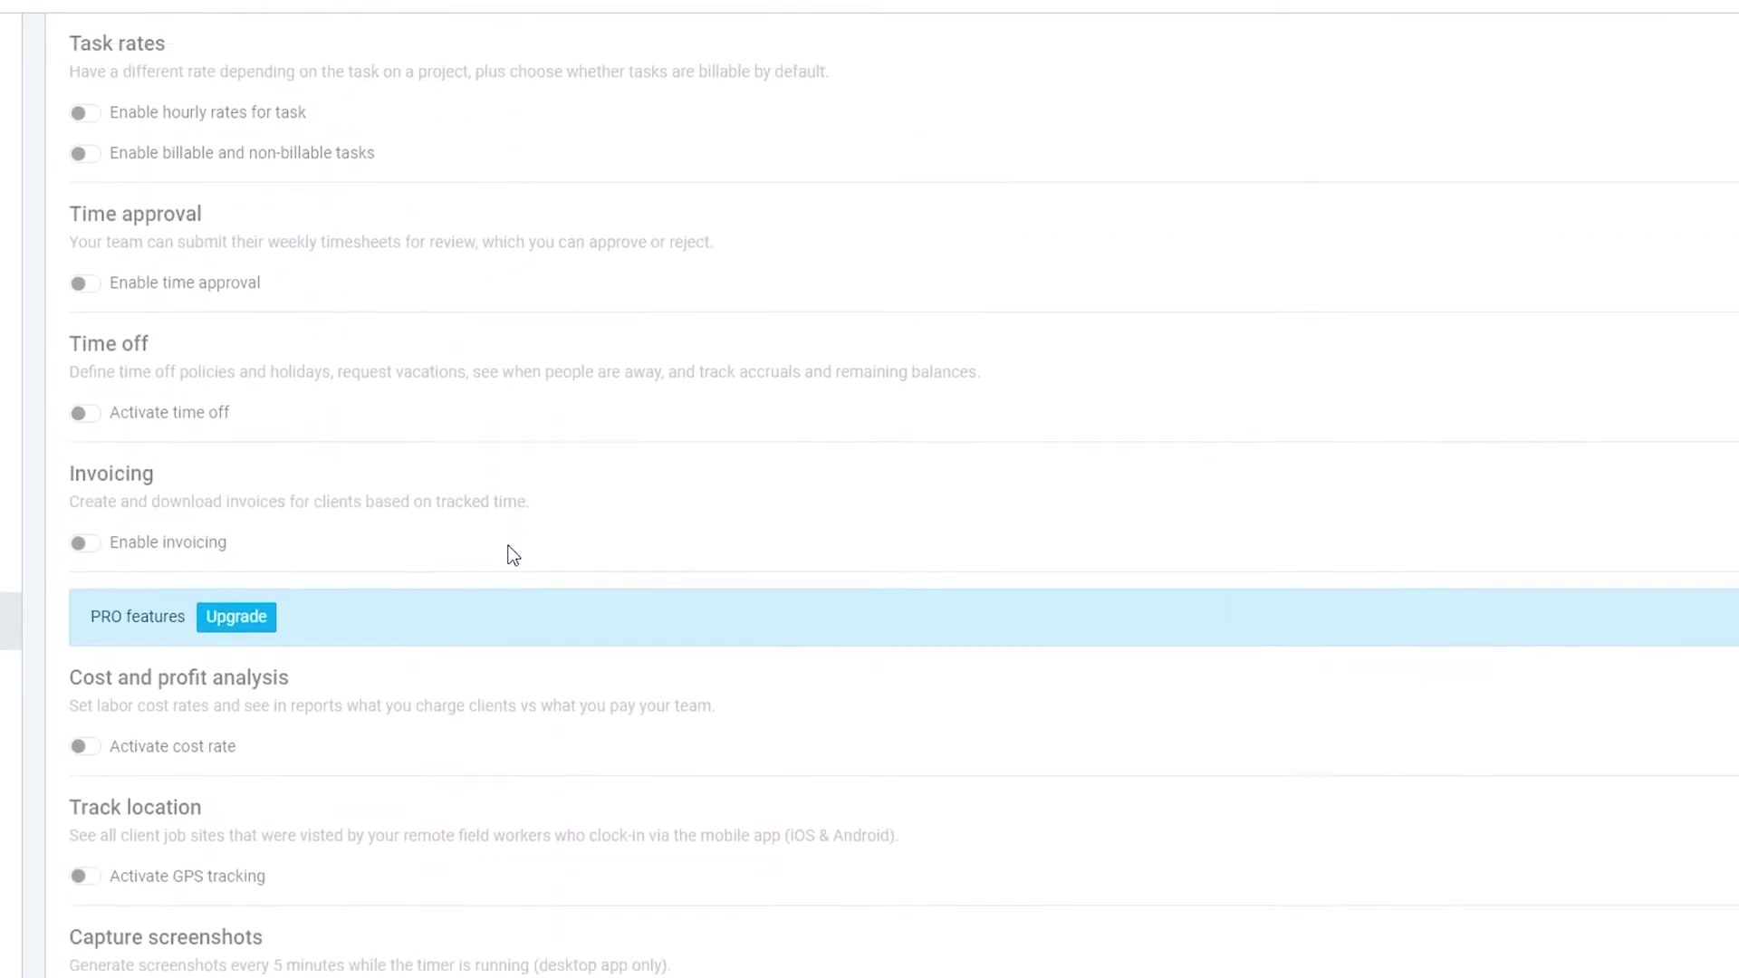
pyautogui.scroll(15, 509, 554)
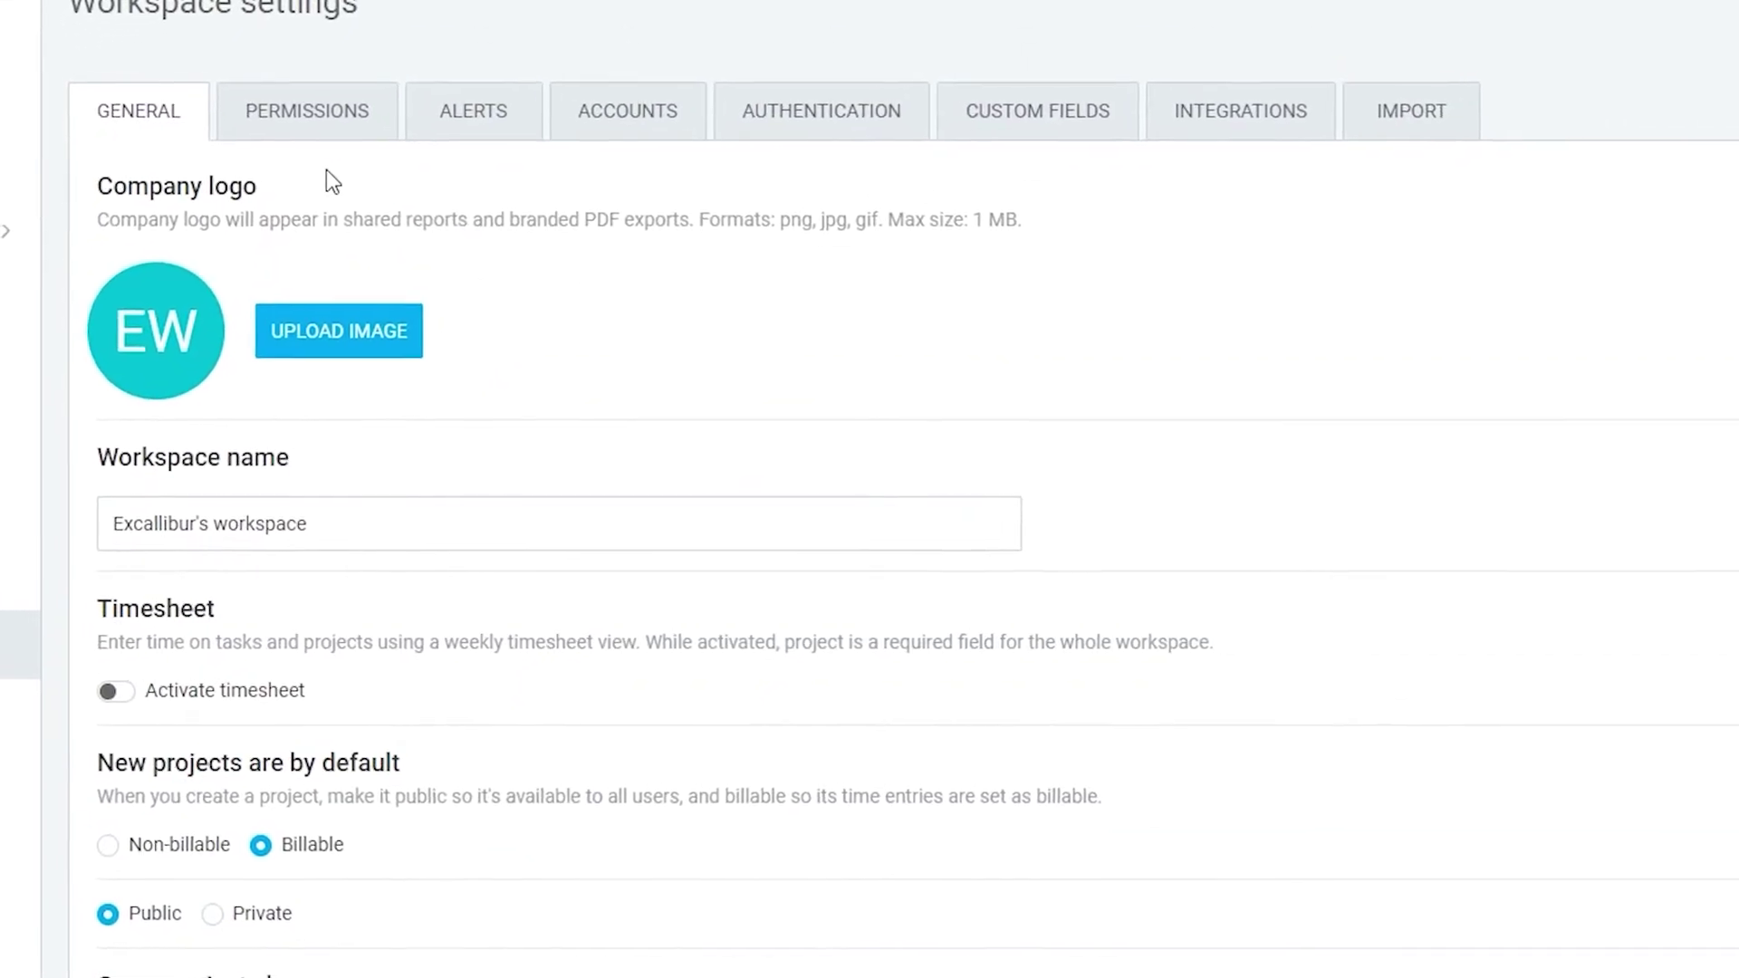
# - Check the dashboard, then return to the Time Tracker listing today's 00:02:43 'editing' entry
pyautogui.moveTo(0, 258)
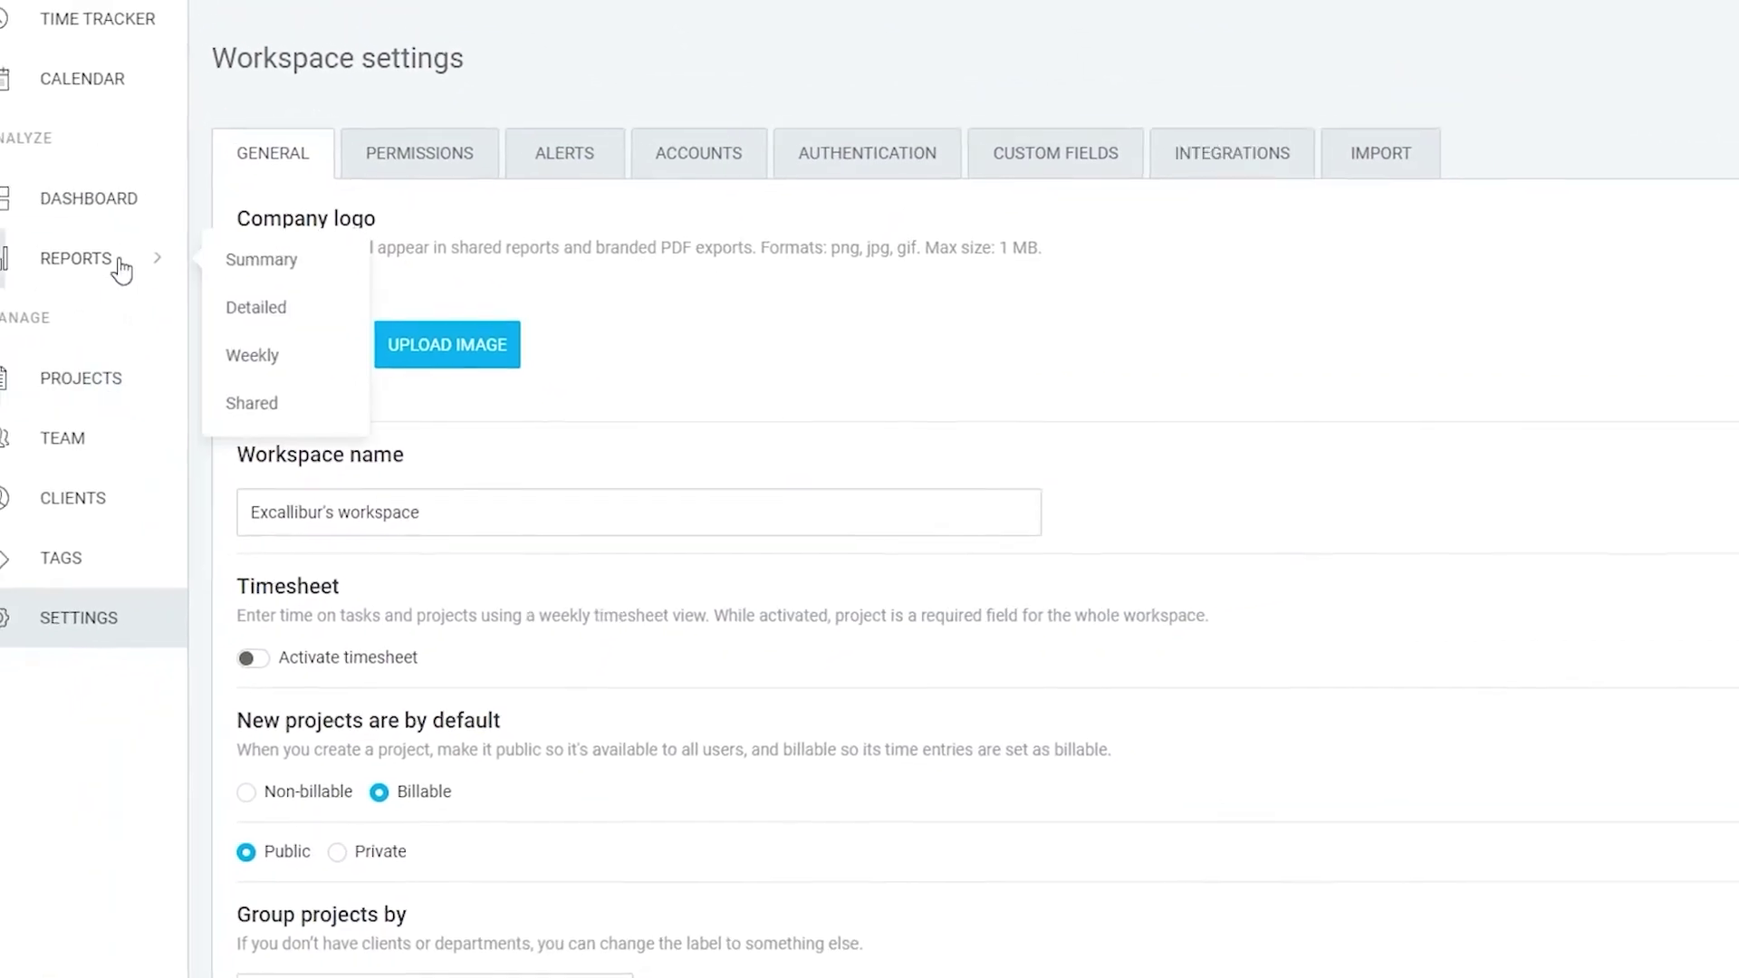
pyautogui.click(91, 199)
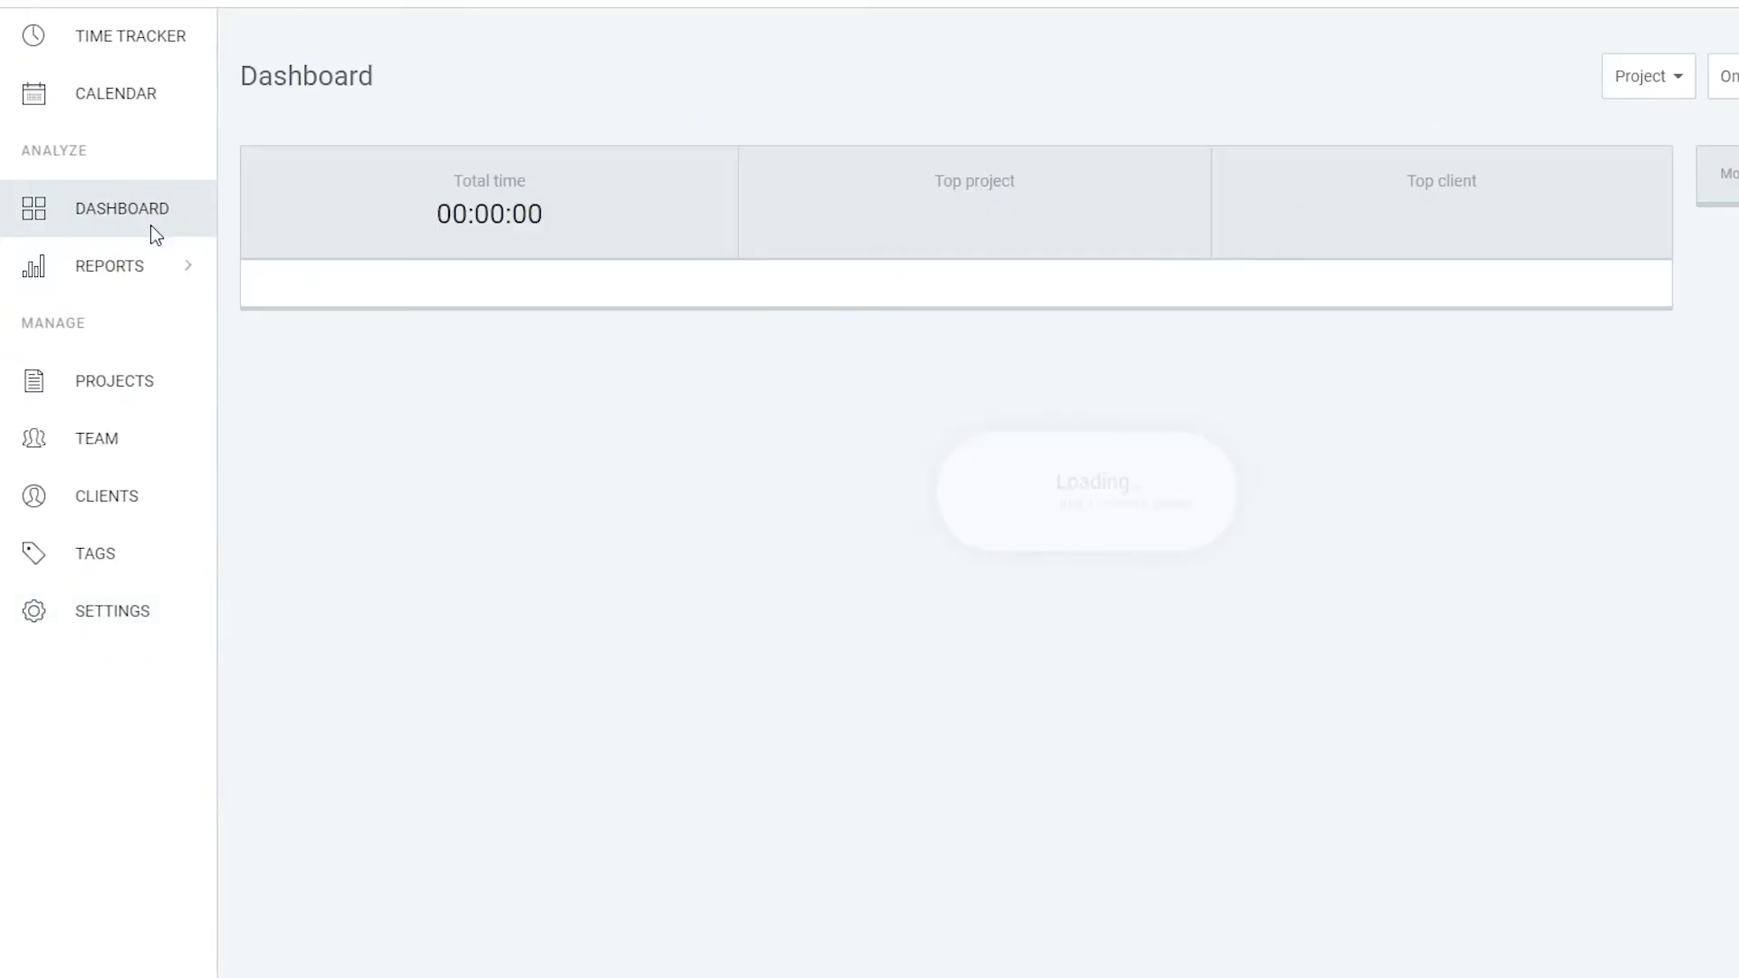
pyautogui.scroll(-1, 1026, 751)
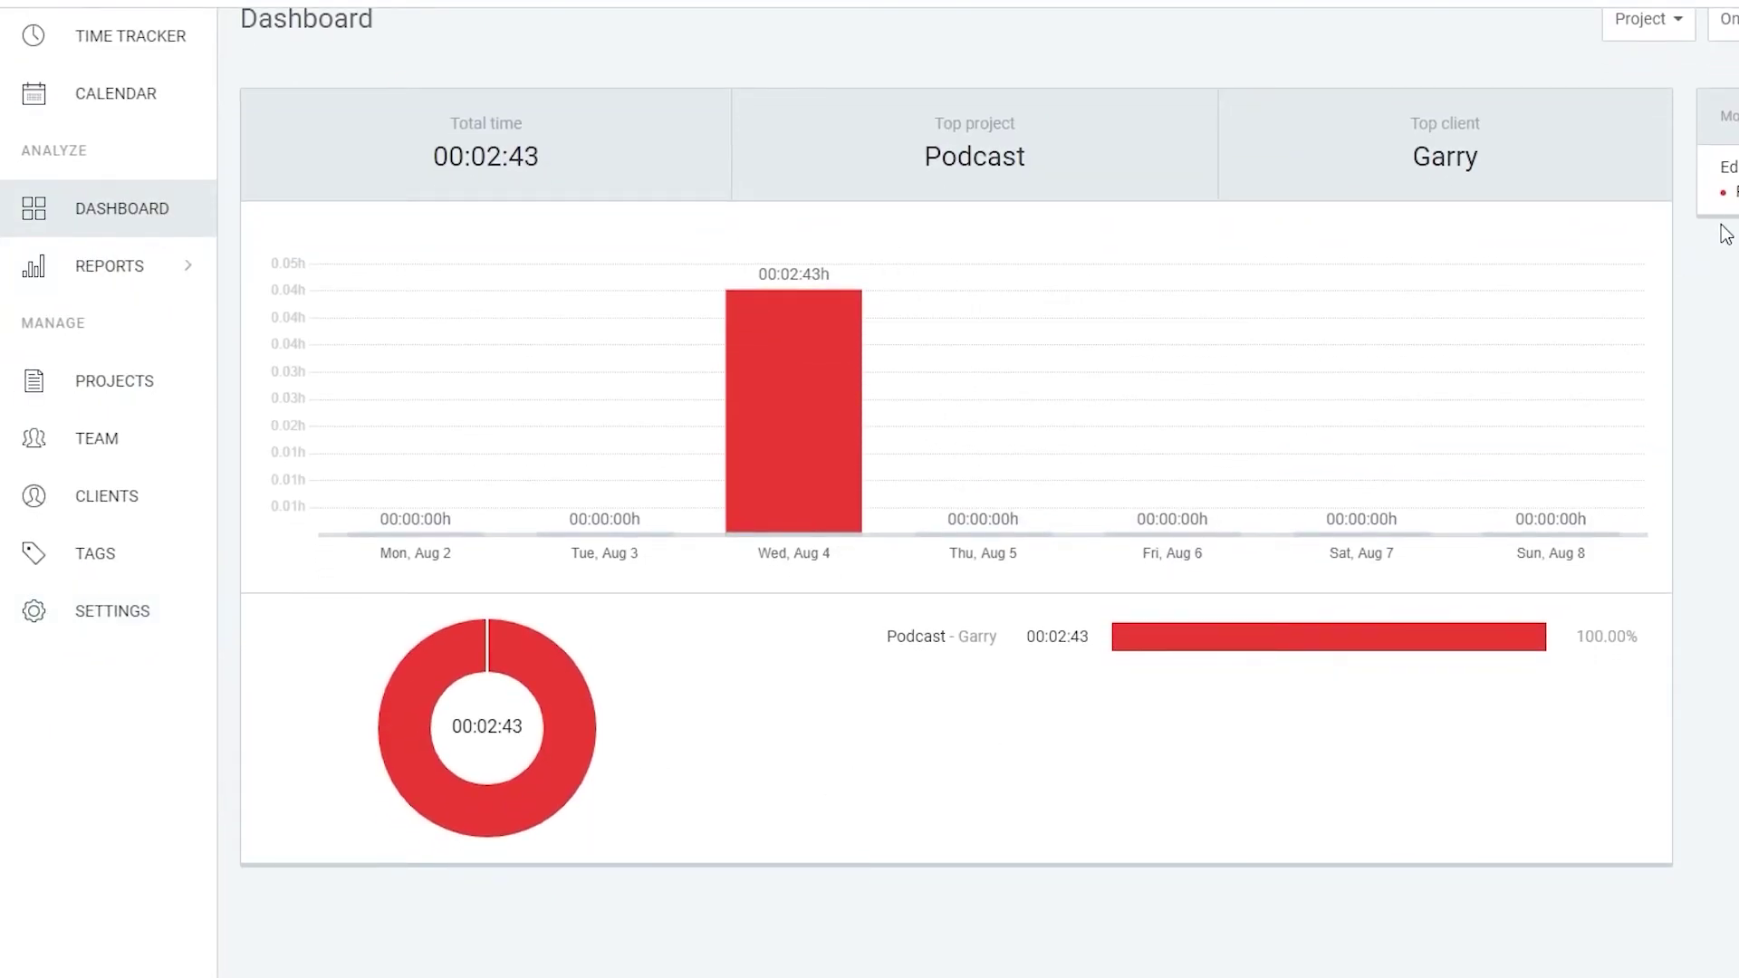
pyautogui.scroll(1, 1333, 367)
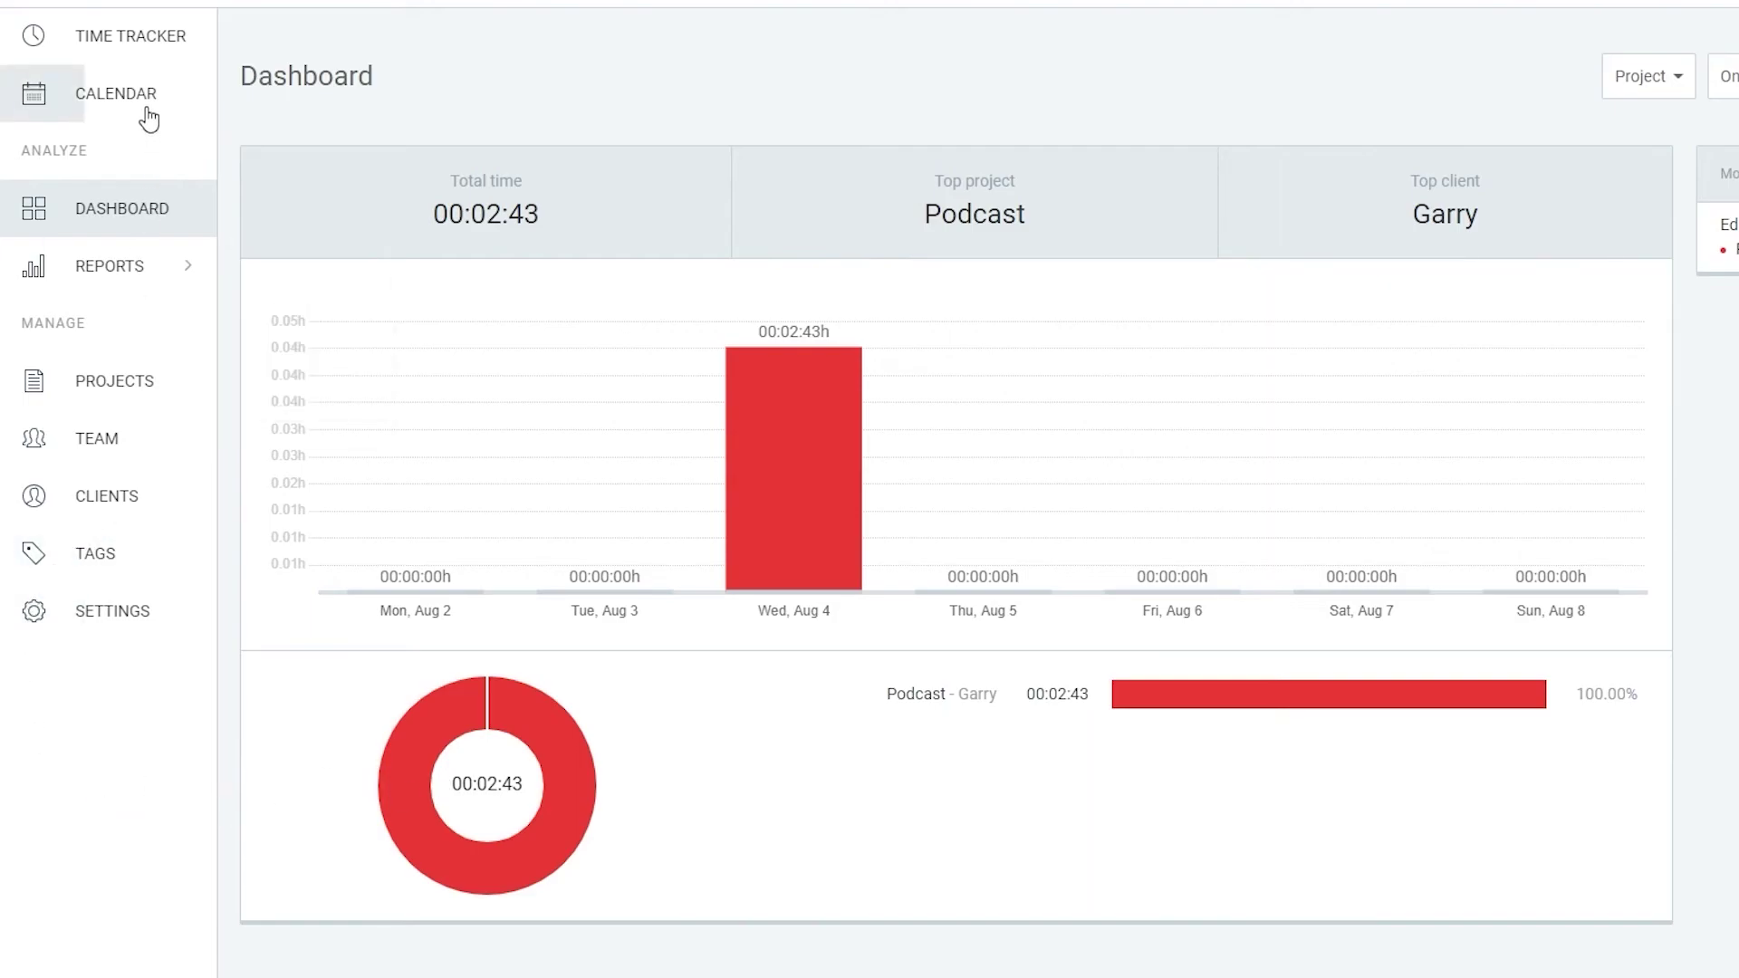
pyautogui.click(147, 63)
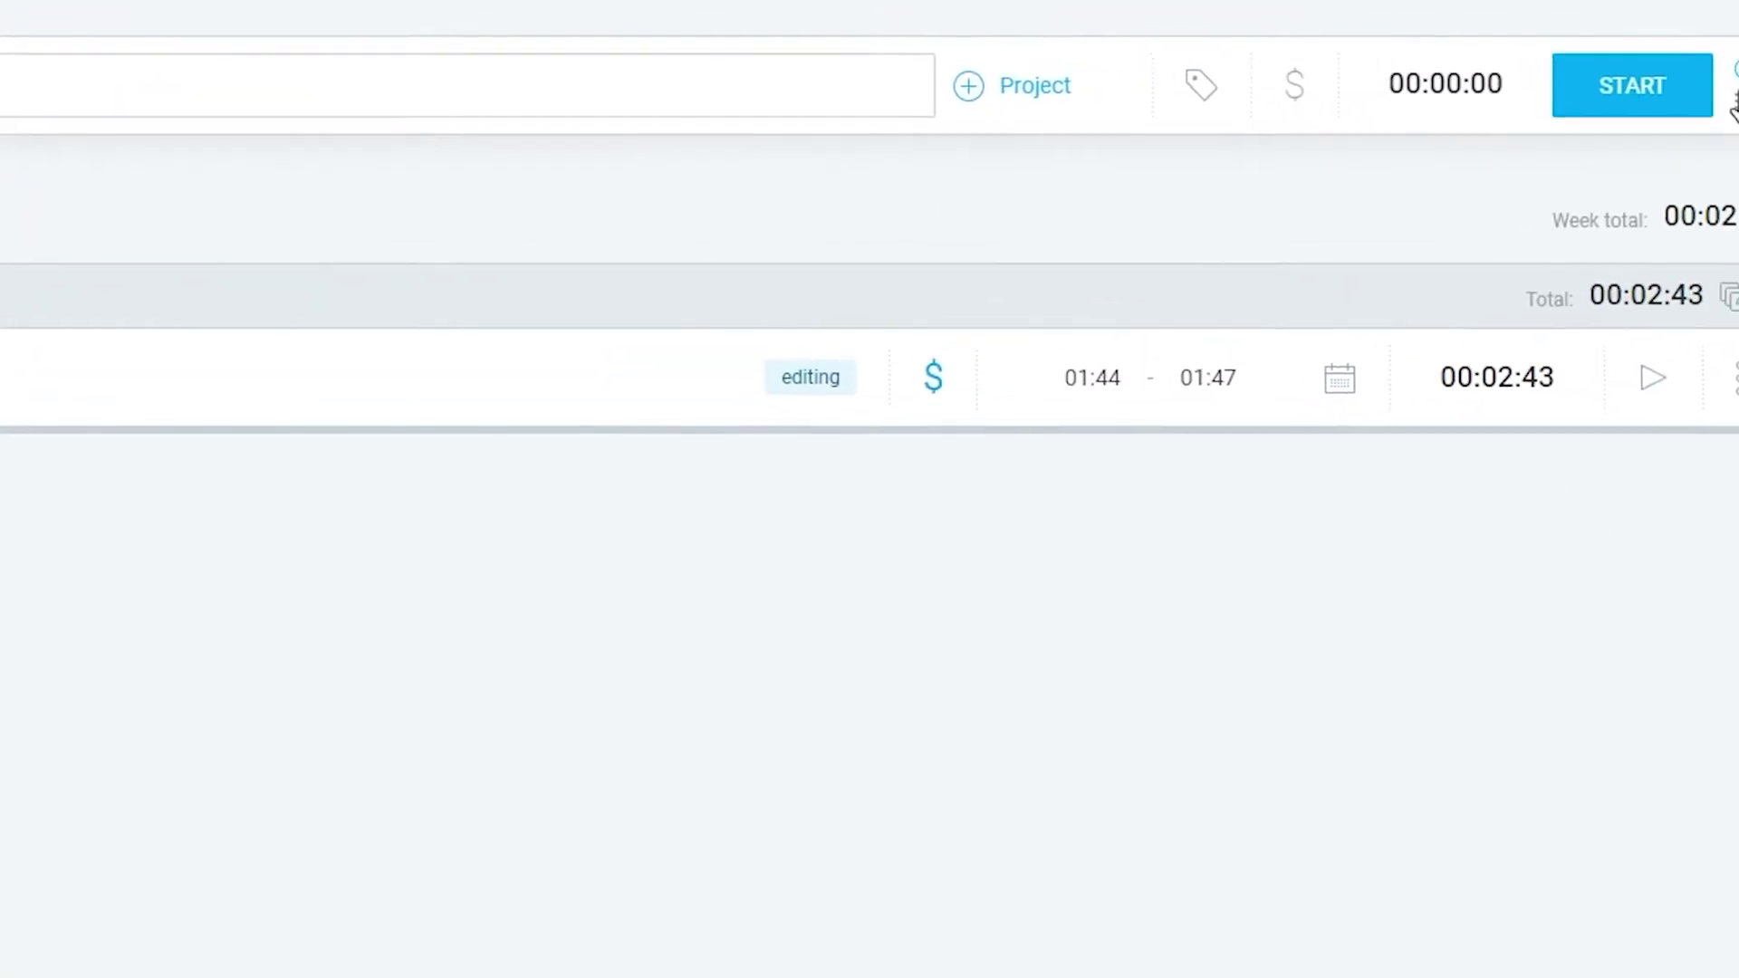
# - Add a manual entry from 4:00 to 5:00, raising today's total to 01:02:43
pyautogui.click(1692, 90)
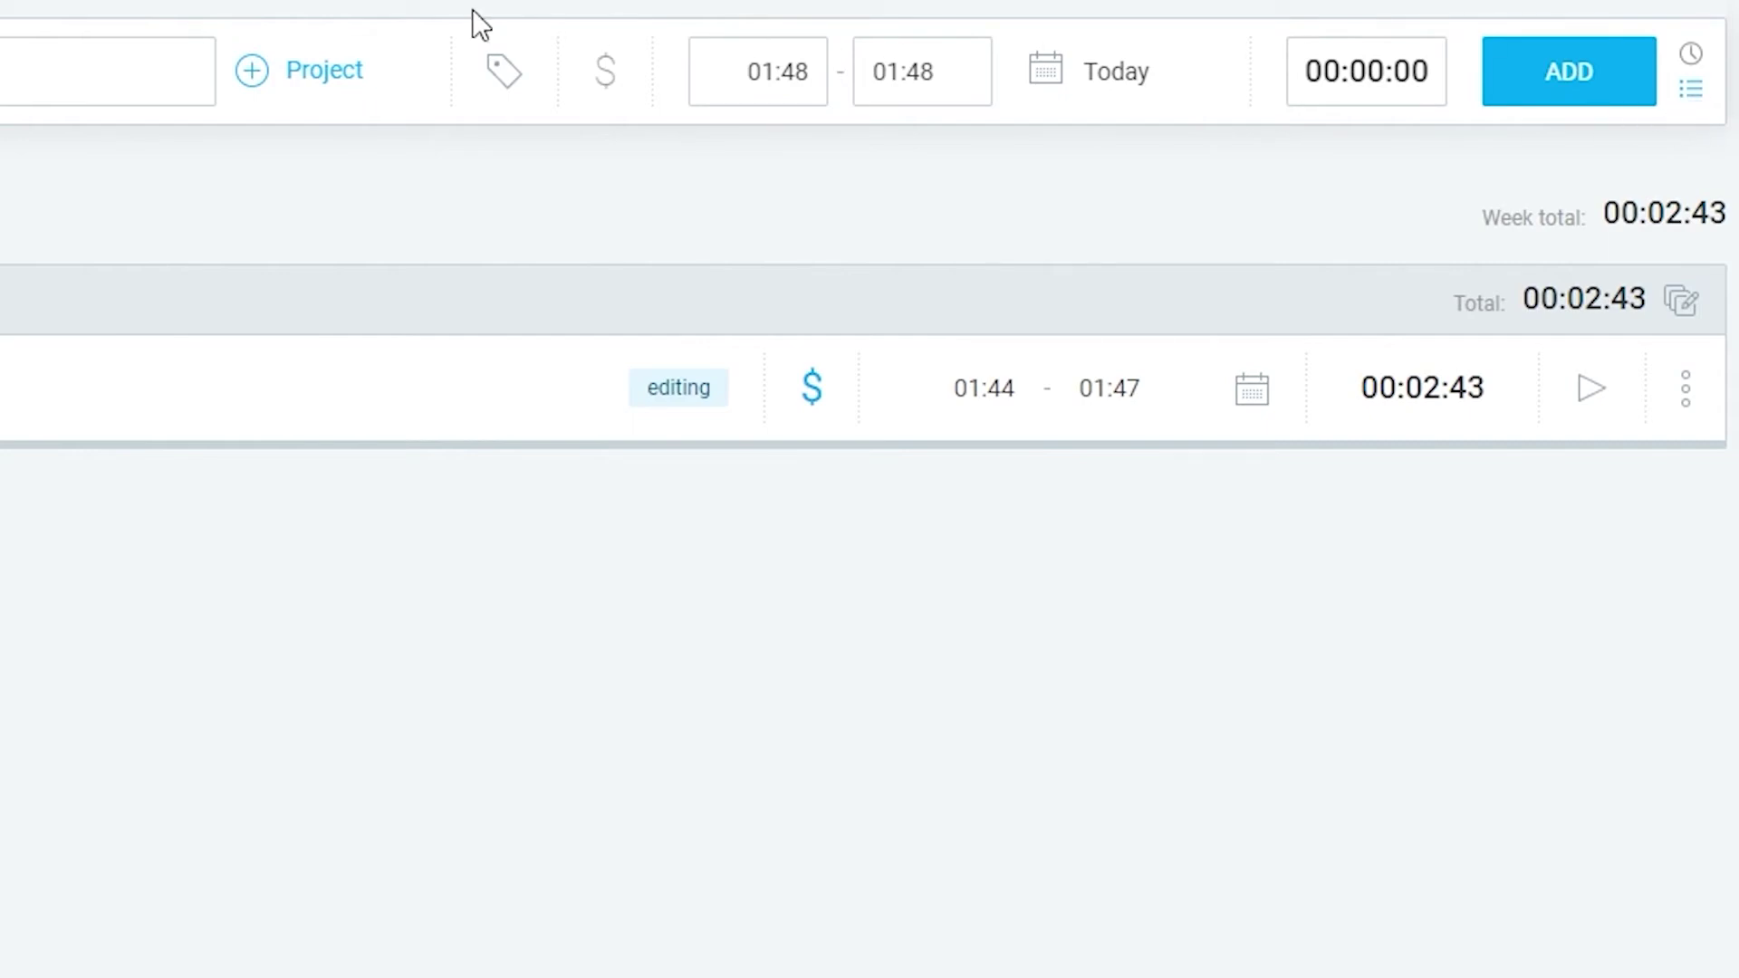
pyautogui.click(750, 72)
pyautogui.moveTo(808, 71); pyautogui.dragTo(747, 71)
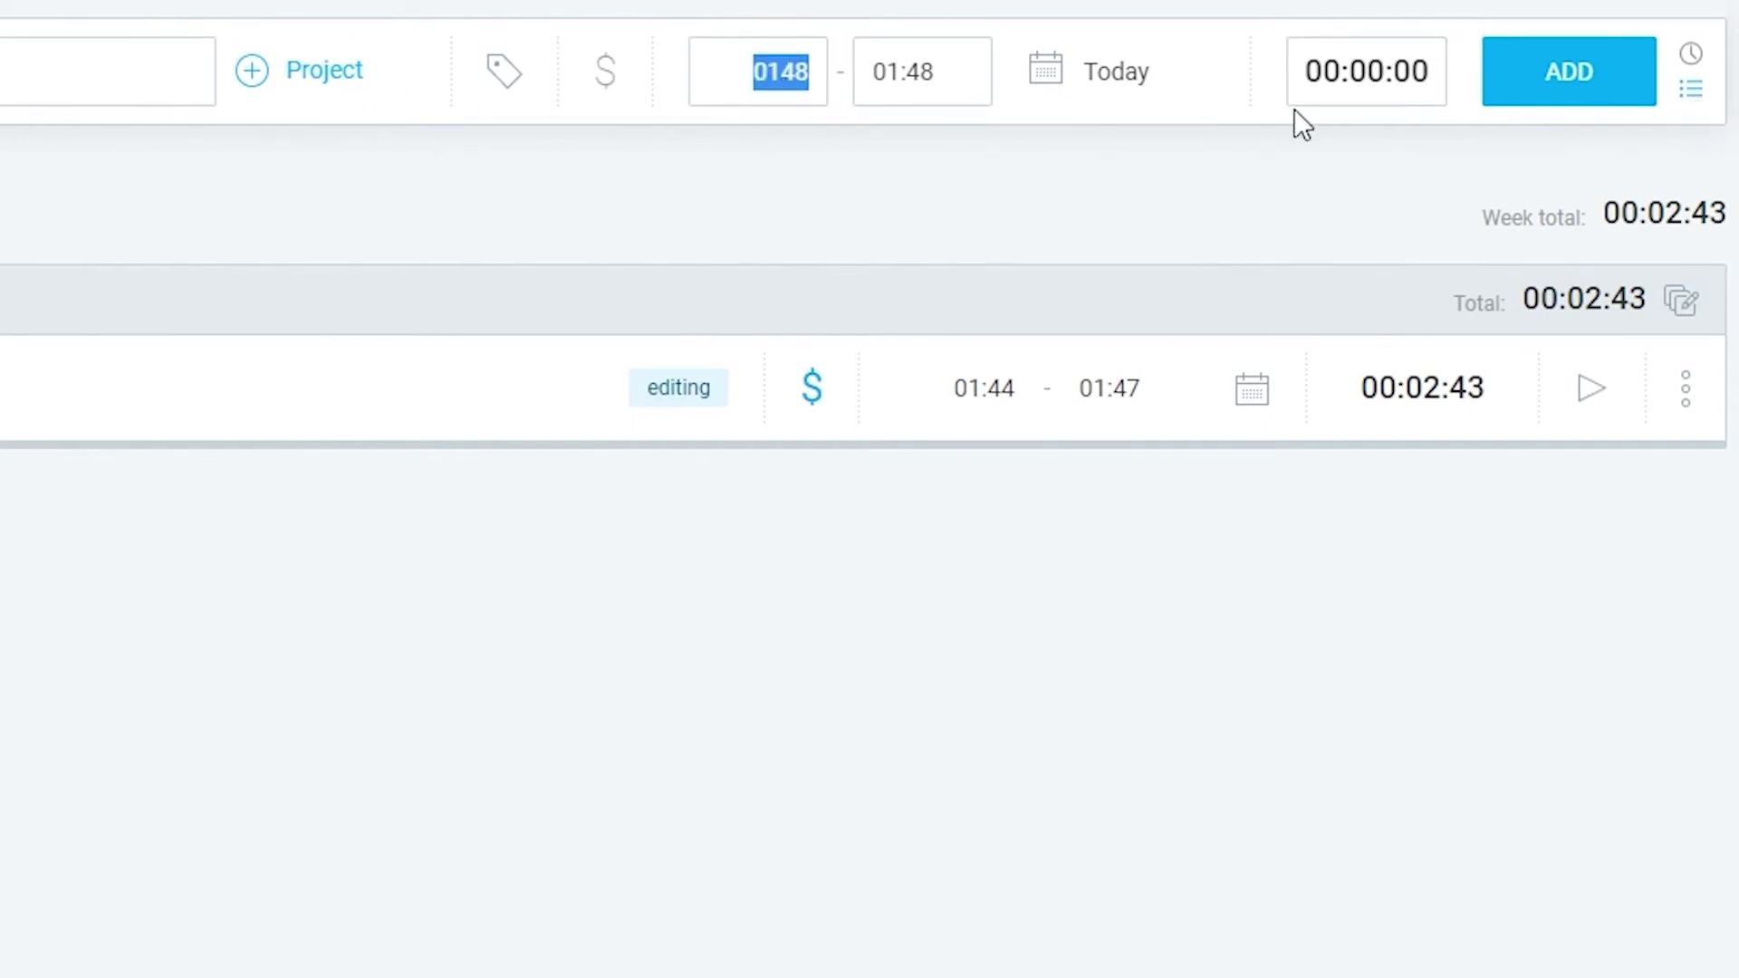
pyautogui.press('BackSpace')
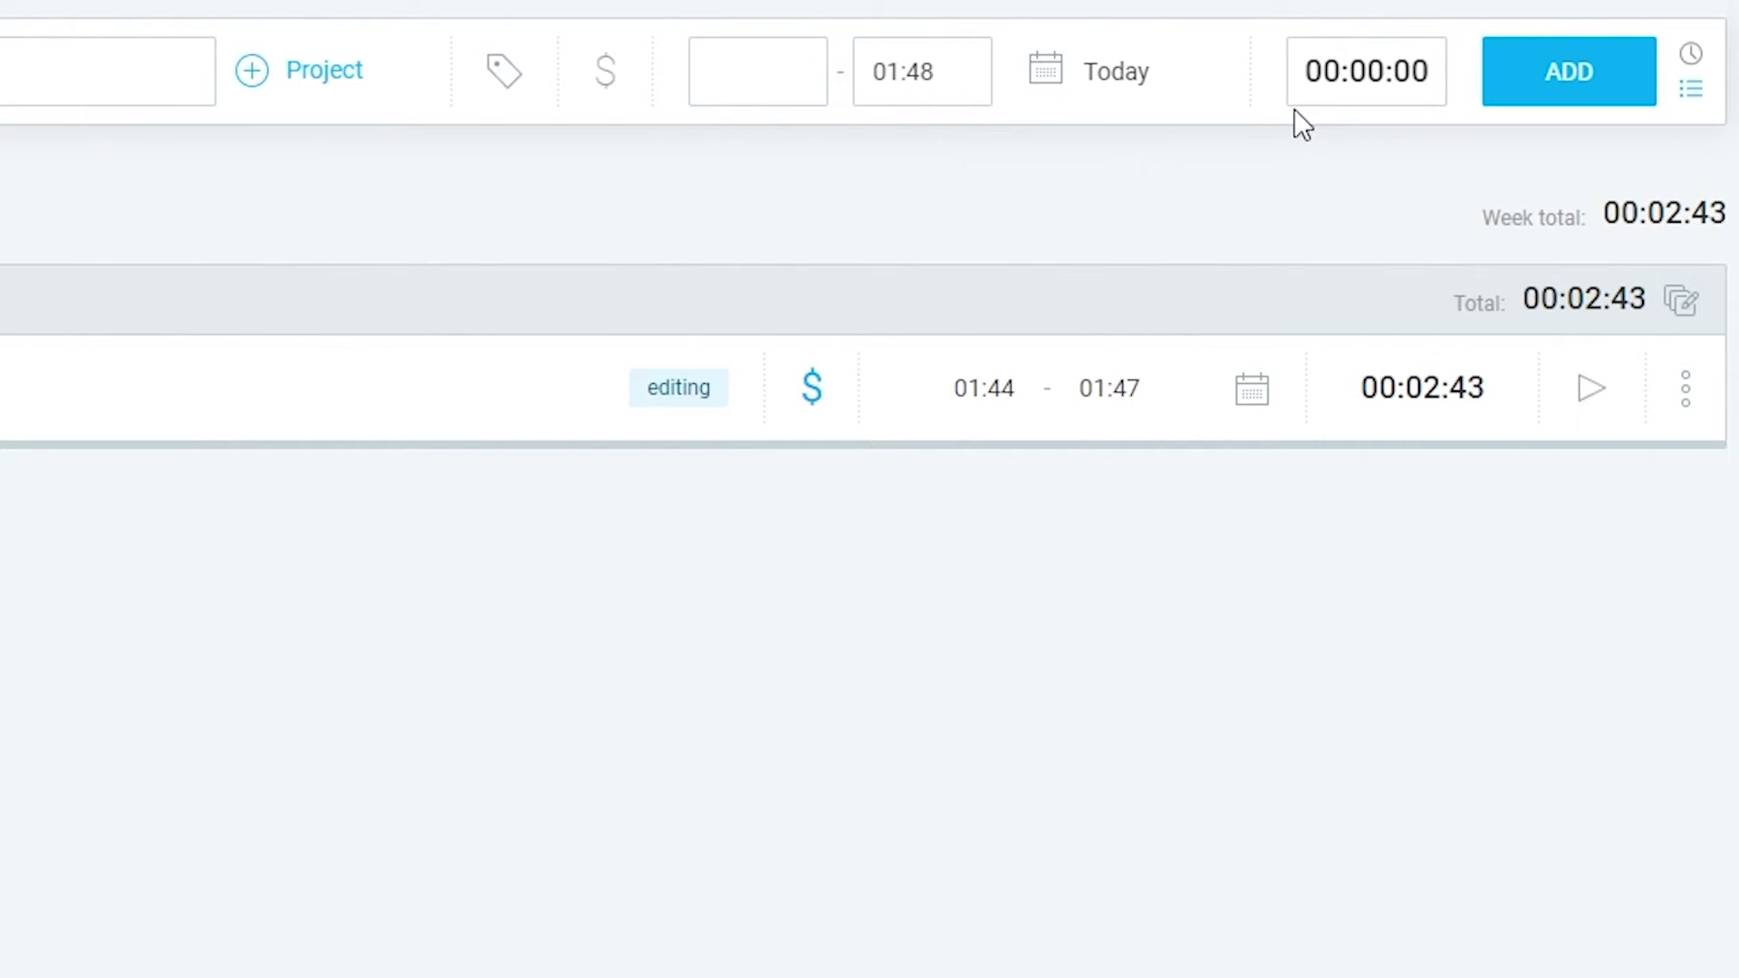
pyautogui.write('4:00')
pyautogui.press('Tab')
pyautogui.write('5')
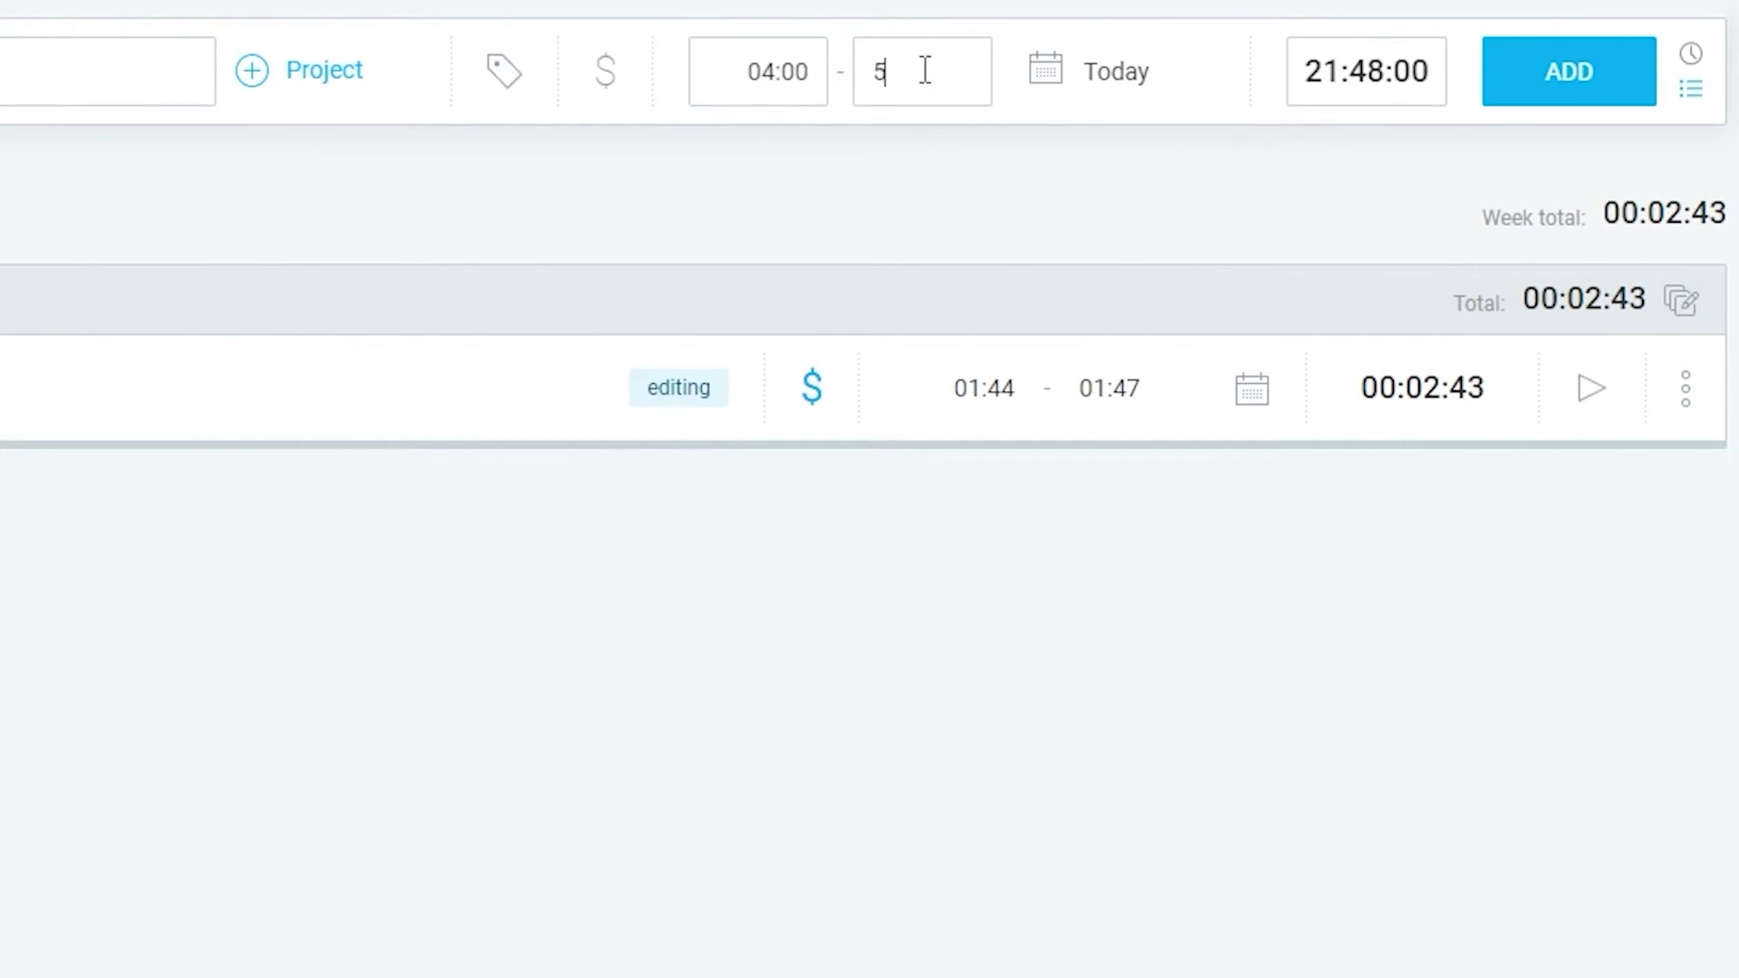
pyautogui.write(':00')
pyautogui.click(1548, 91)
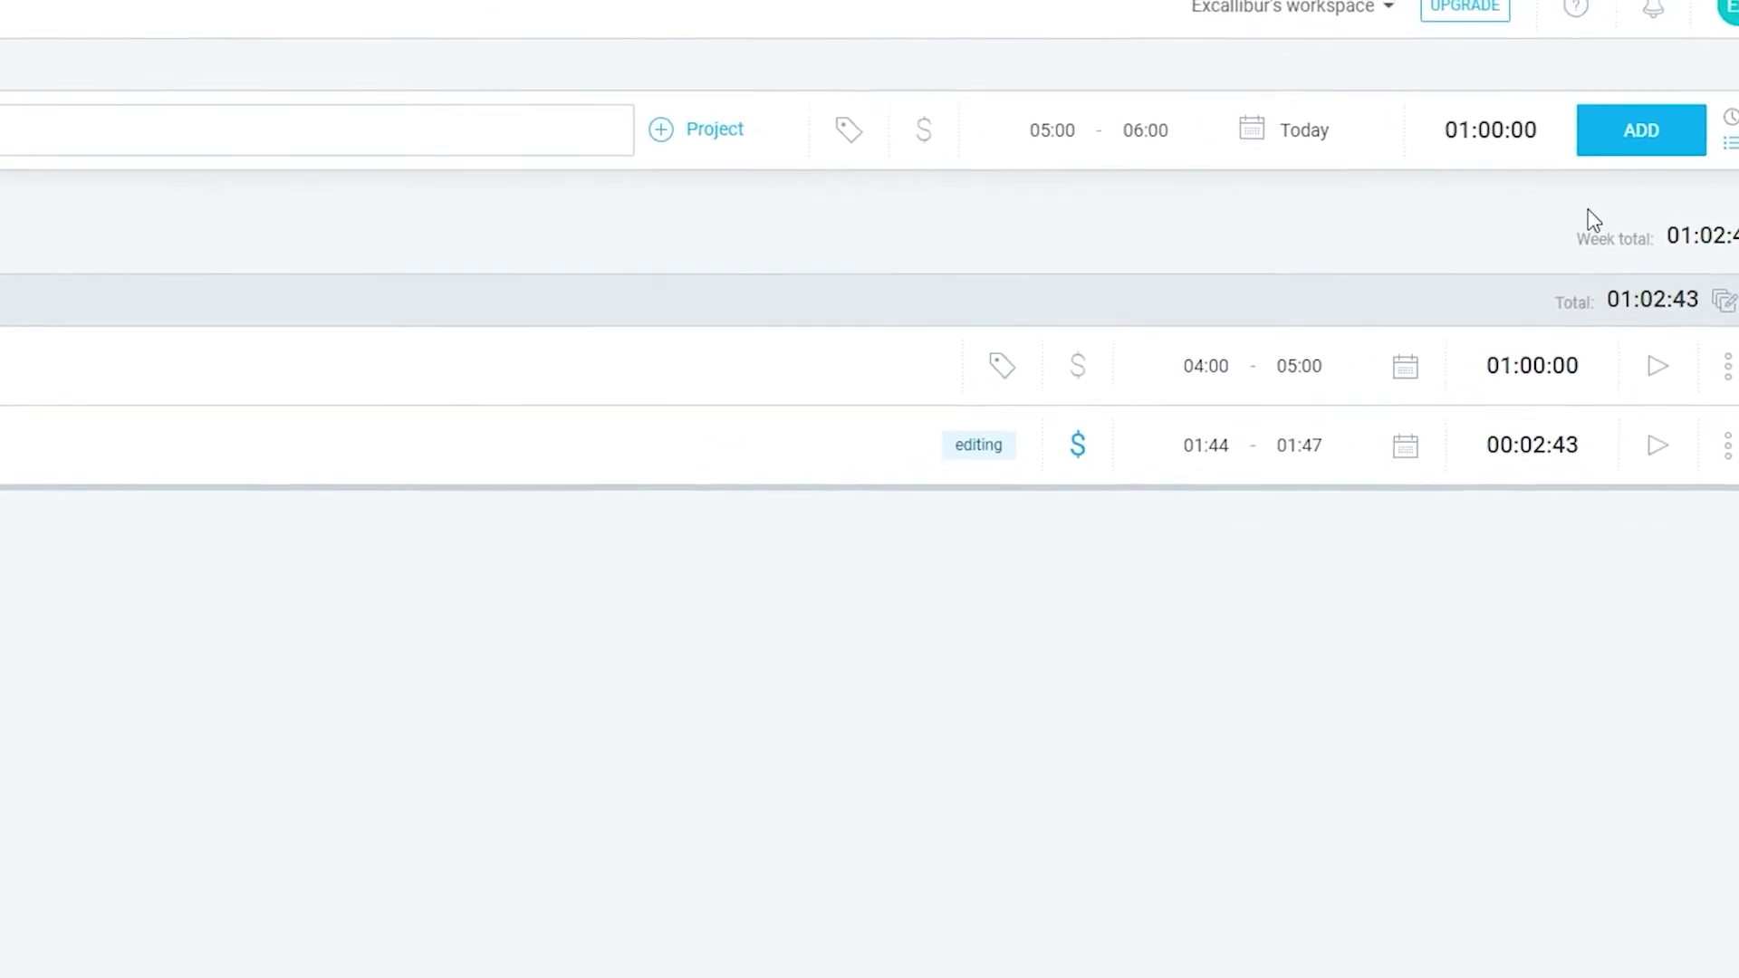
pyautogui.click(114, 262)
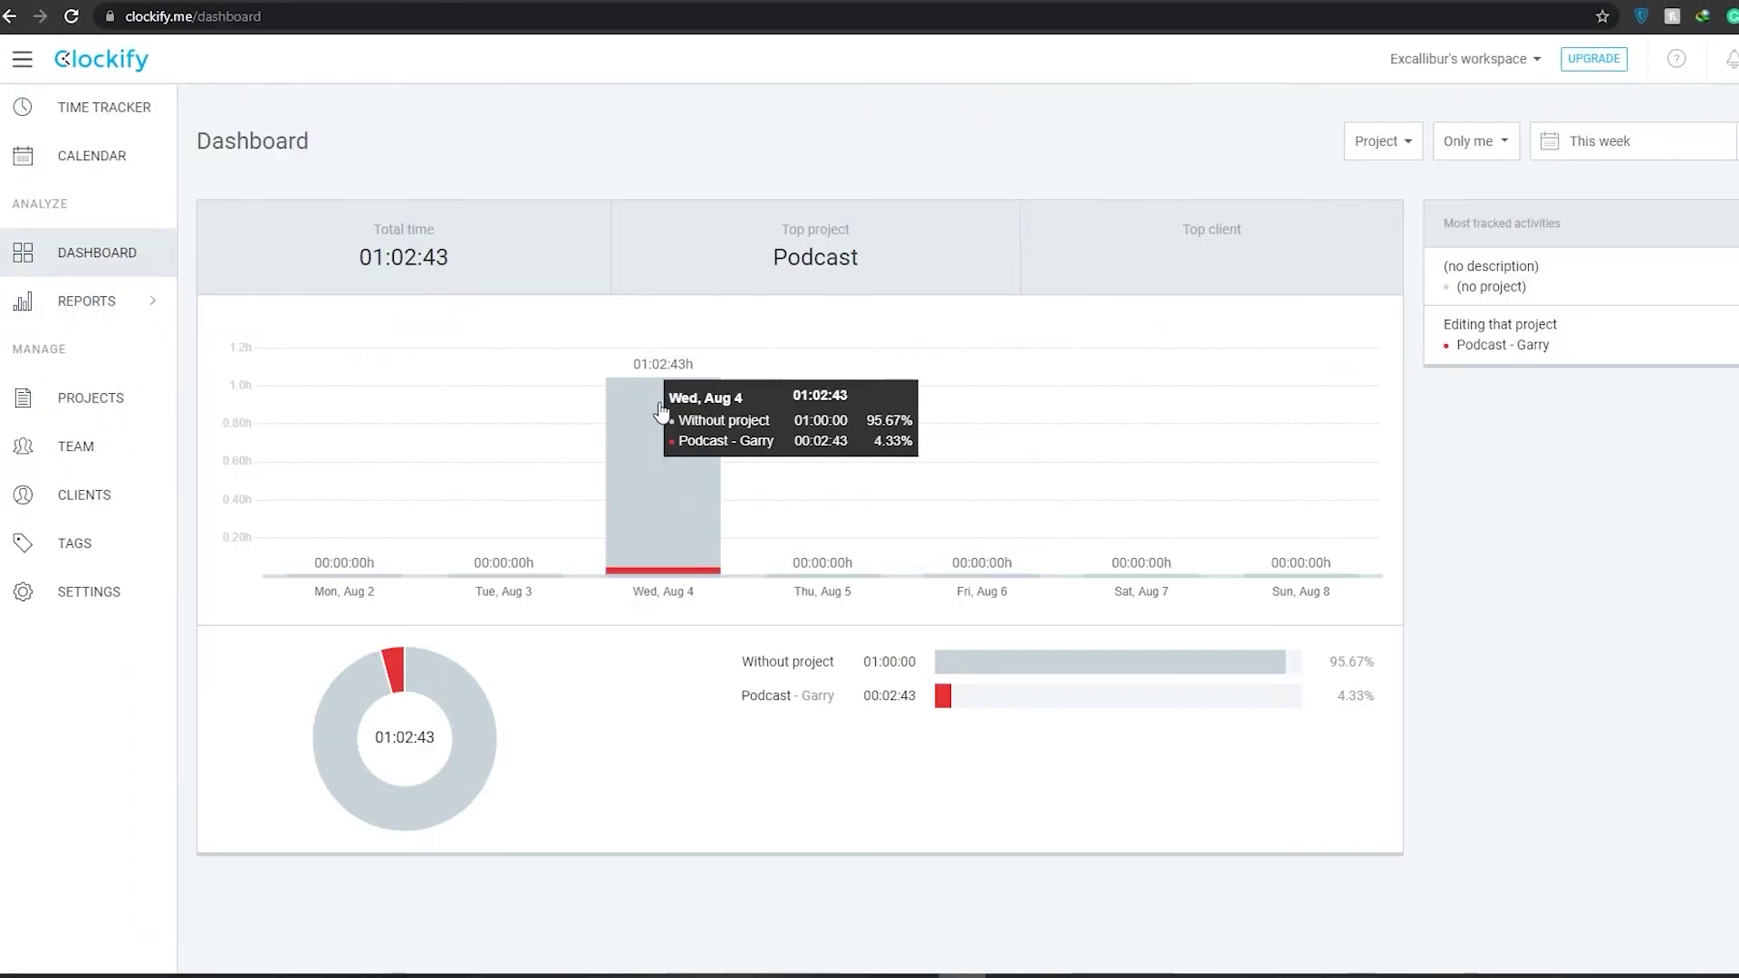